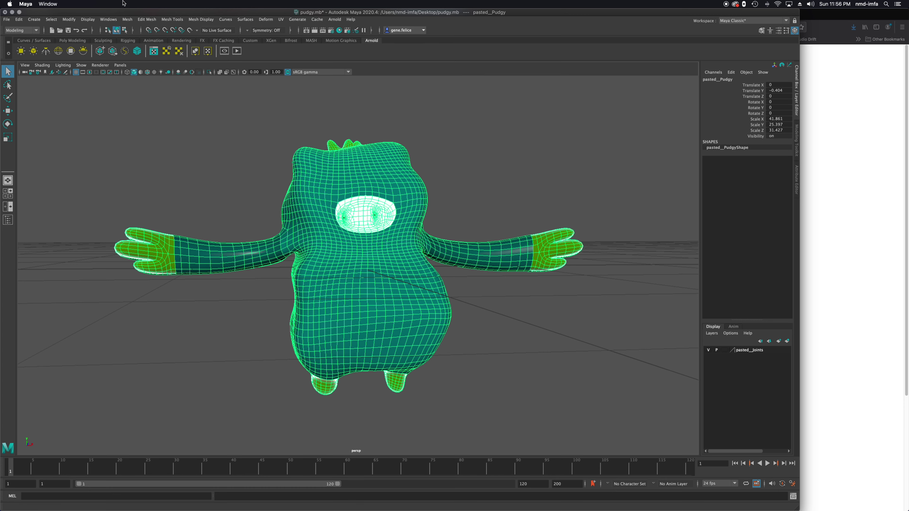
# Step: Start an Export Selection of the character mesh, set the file type to FBX export, and enlarge the export dialog
pyautogui.click(6, 19)
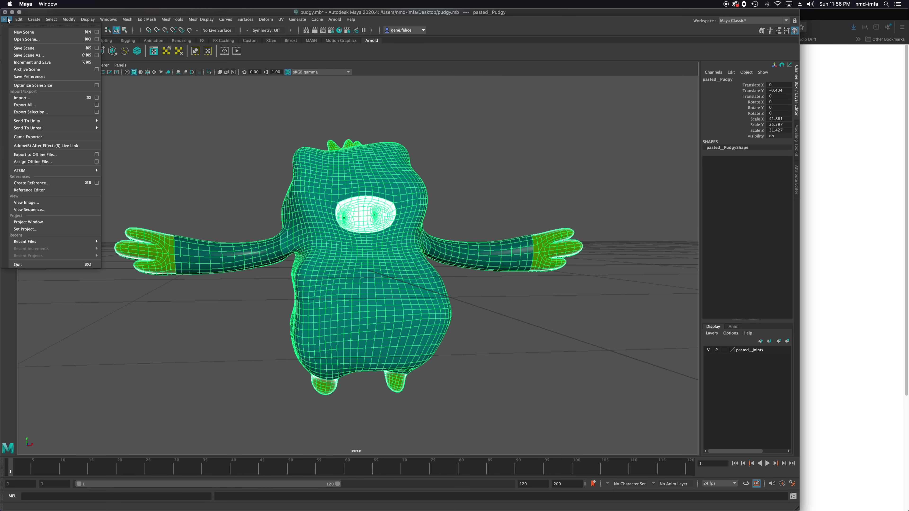
pyautogui.click(39, 113)
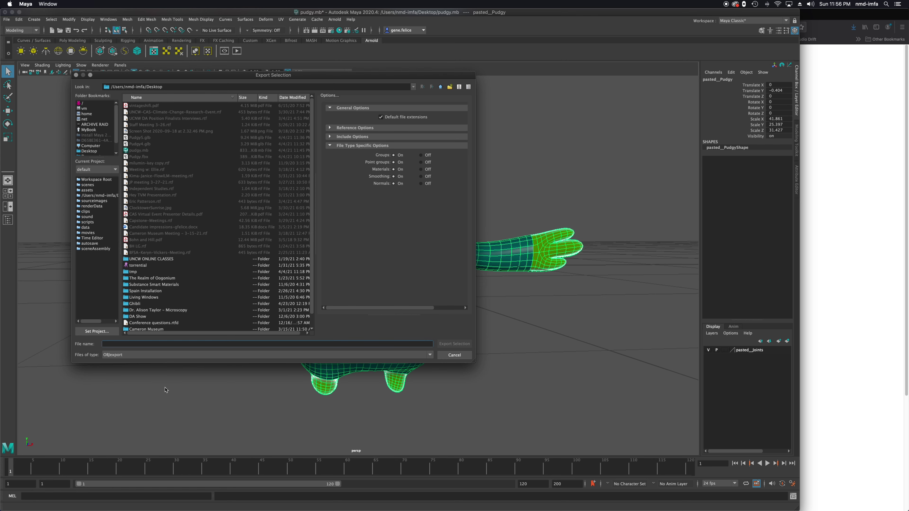
pyautogui.click(108, 355)
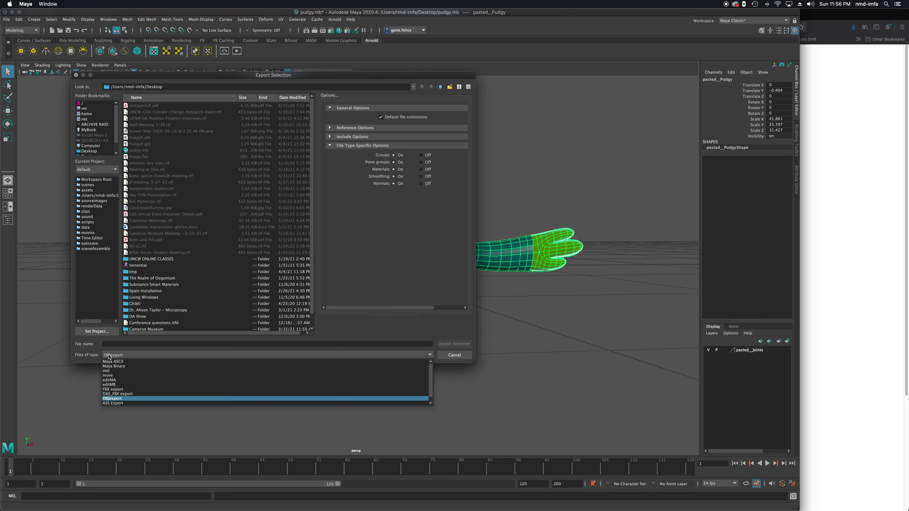
pyautogui.click(118, 390)
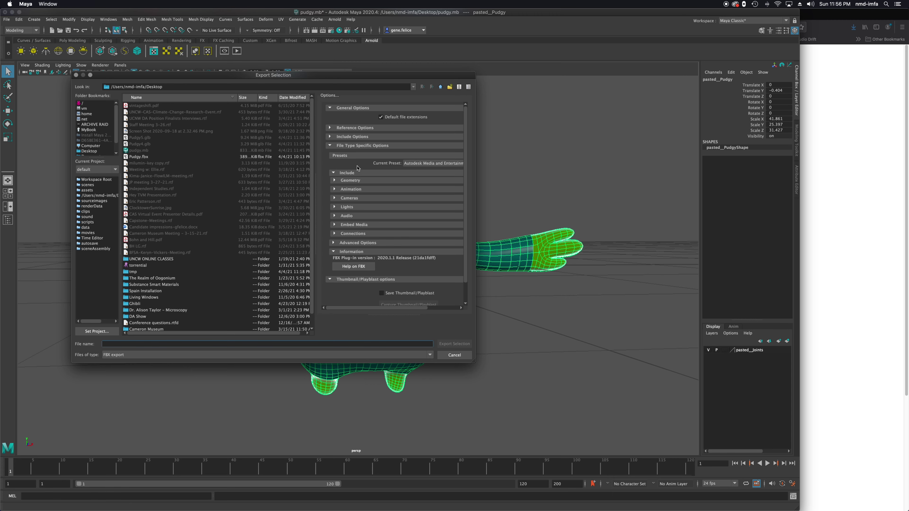
pyautogui.moveTo(474, 363); pyautogui.dragTo(507, 393)
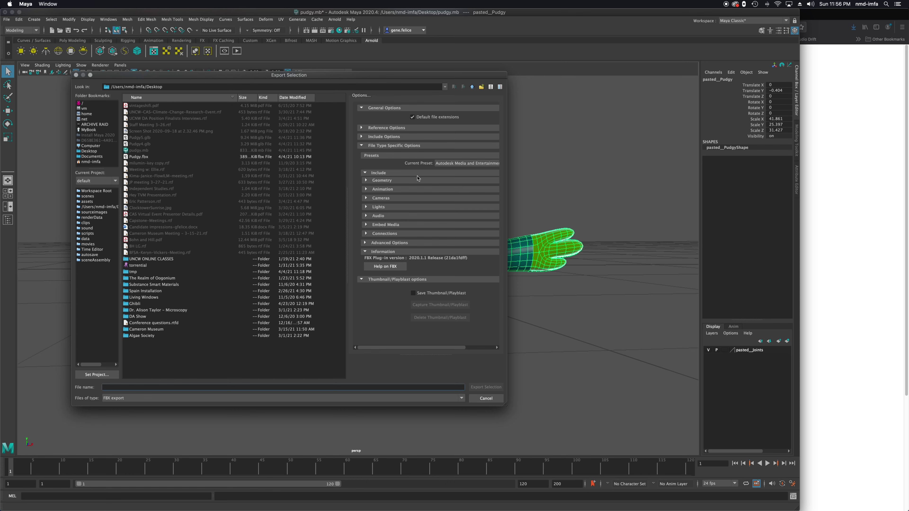
# Step: Review the FBX export settings for Geometry, Animation, Lights, Audio, Advanced Options and Include Options
pyautogui.click(366, 181)
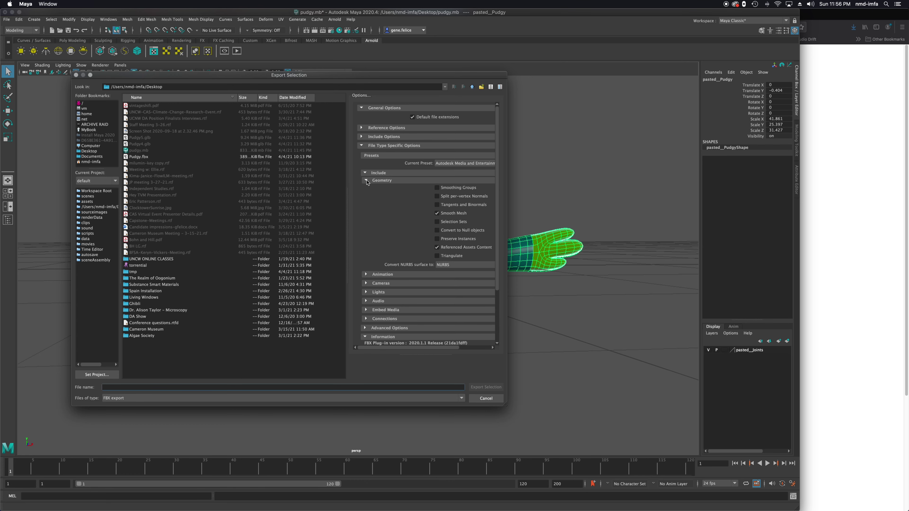
pyautogui.click(367, 181)
pyautogui.click(367, 190)
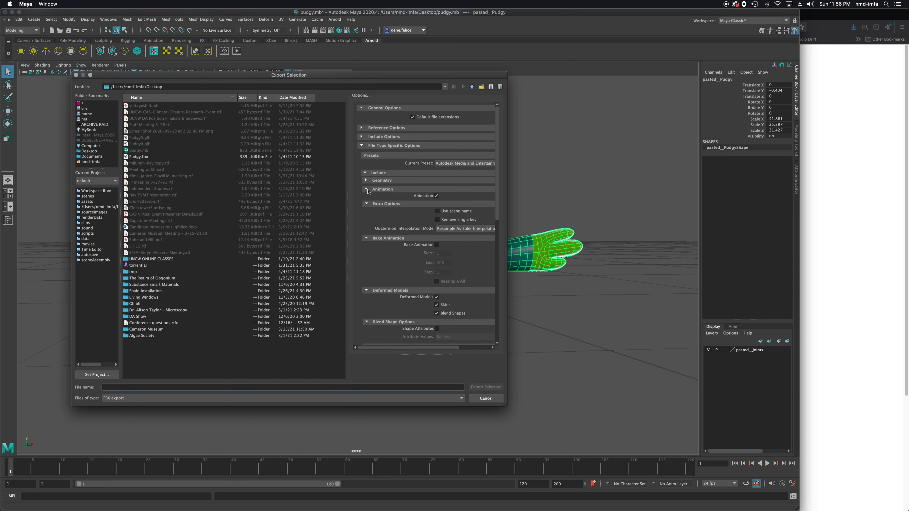
pyautogui.click(366, 190)
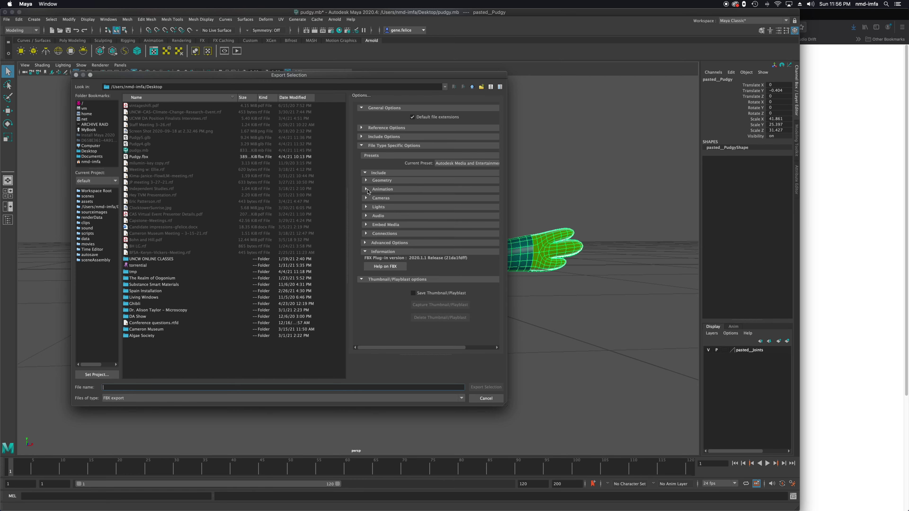
pyautogui.click(366, 208)
pyautogui.click(365, 208)
pyautogui.click(367, 215)
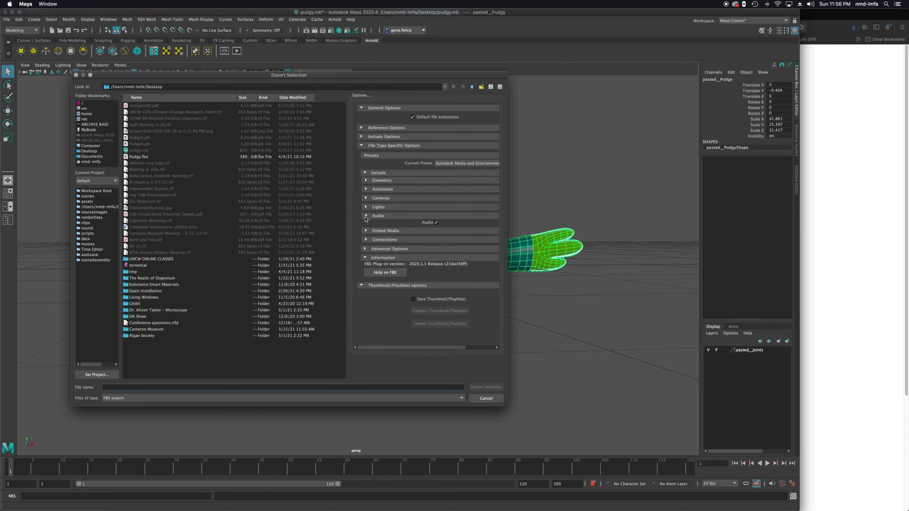
pyautogui.click(365, 217)
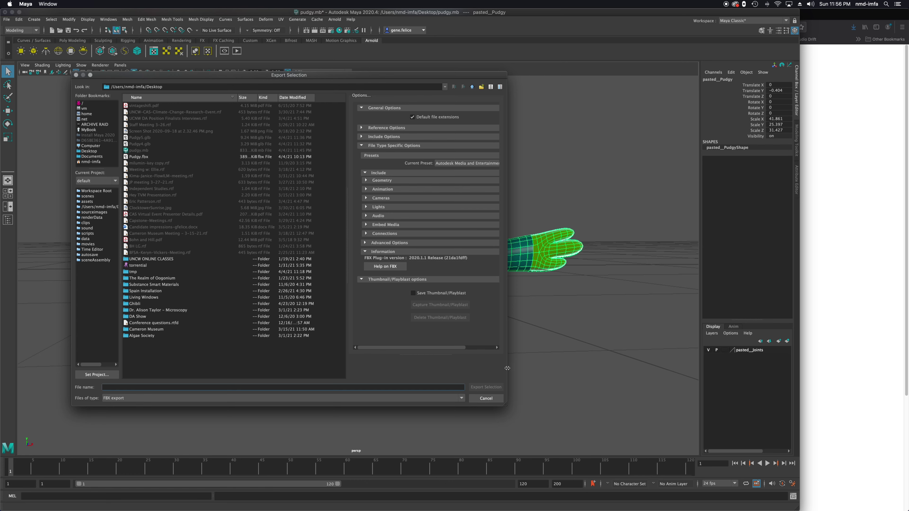
pyautogui.click(365, 244)
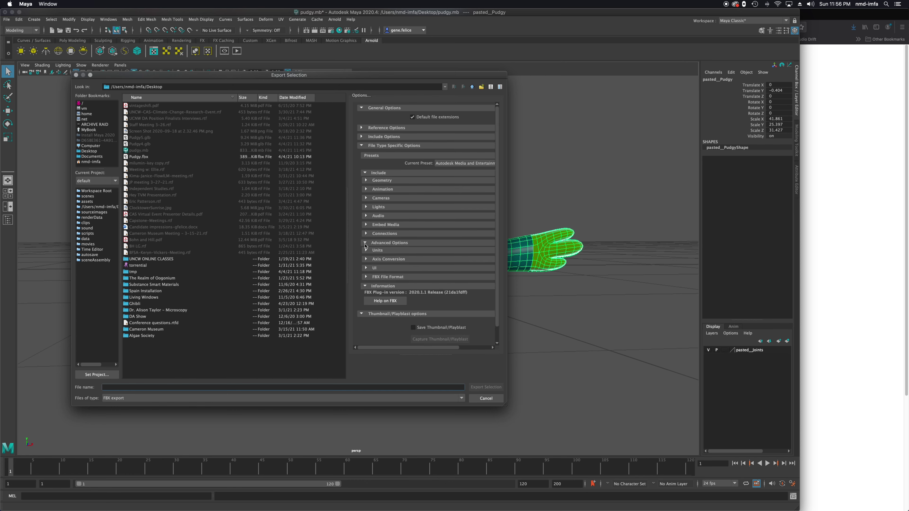
pyautogui.click(366, 243)
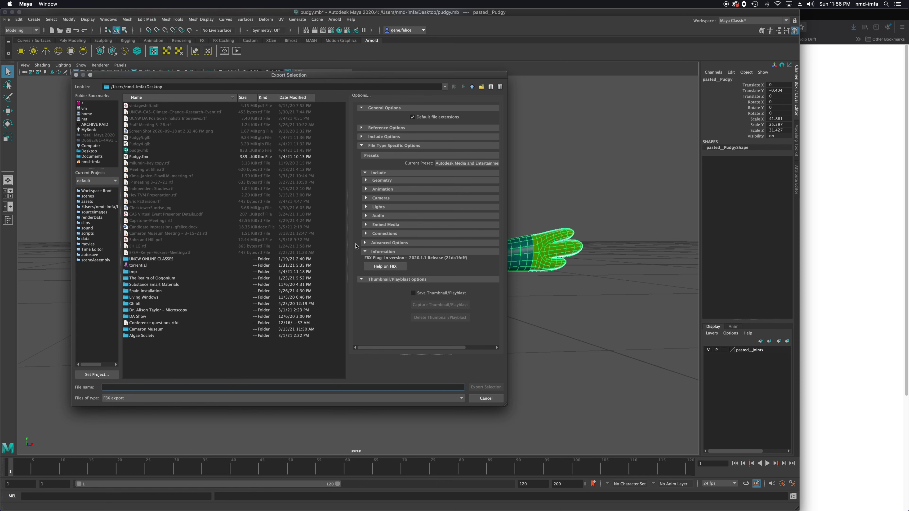
pyautogui.click(361, 136)
pyautogui.click(362, 136)
# Step: Switch the export type to OBJexport and review its file-specific, Include and Reference options
pyautogui.click(108, 398)
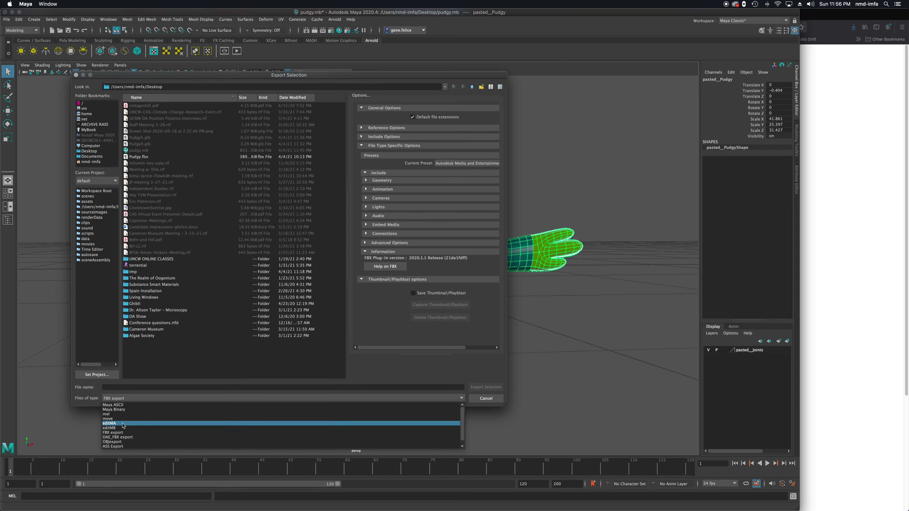
pyautogui.click(120, 443)
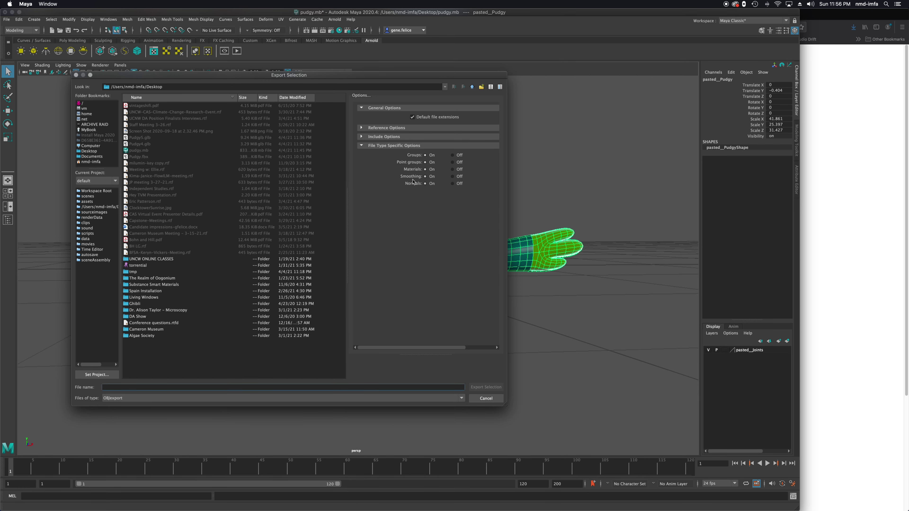
pyautogui.click(361, 137)
pyautogui.click(362, 137)
pyautogui.click(361, 129)
pyautogui.click(362, 130)
# Step: Export the selected character to the Desktop as an FBX export named pudgy-new-test
pyautogui.click(121, 398)
pyautogui.click(118, 432)
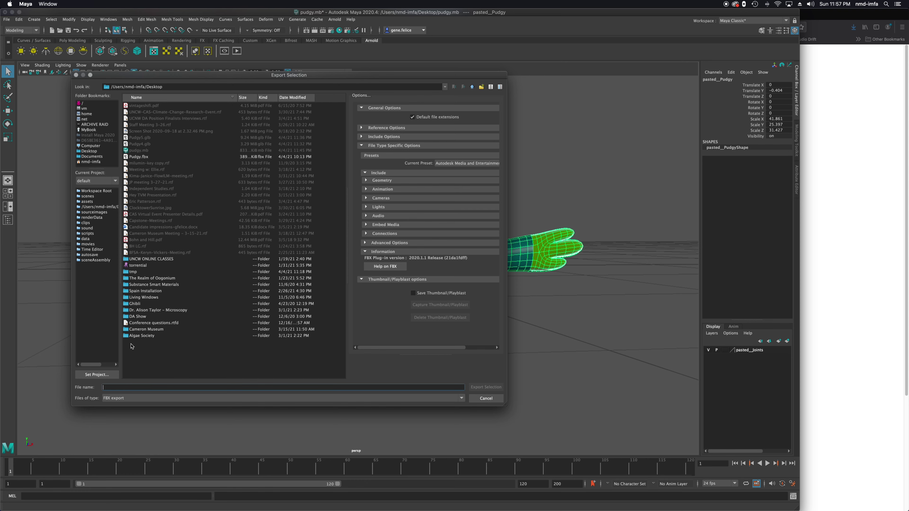
pyautogui.write('pudgy-new-test')
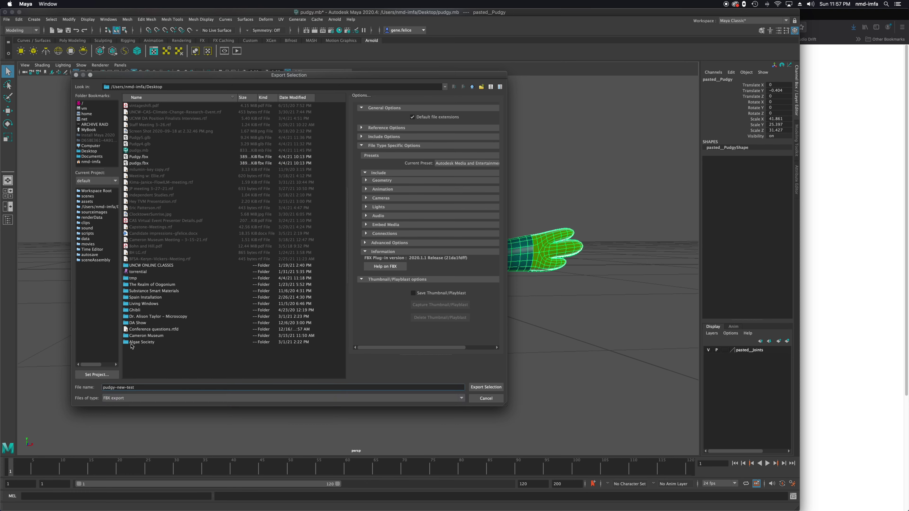
pyautogui.click(94, 152)
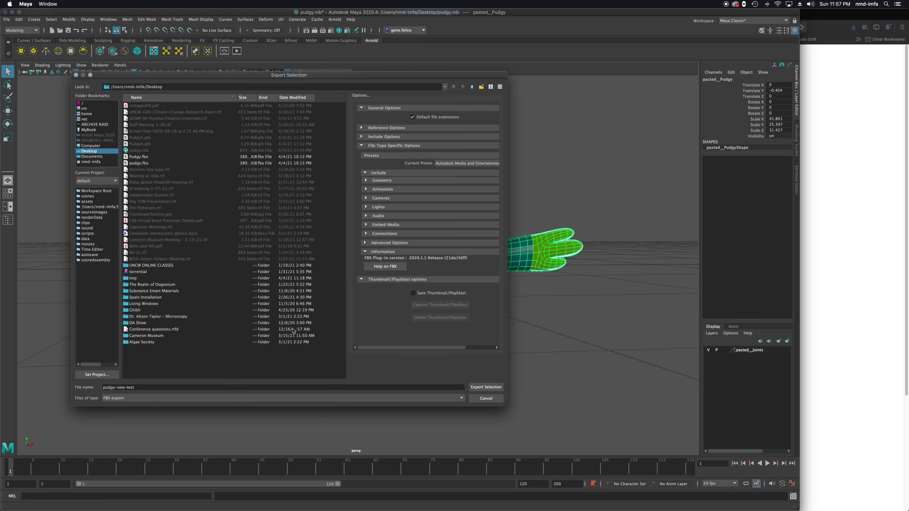
pyautogui.click(481, 388)
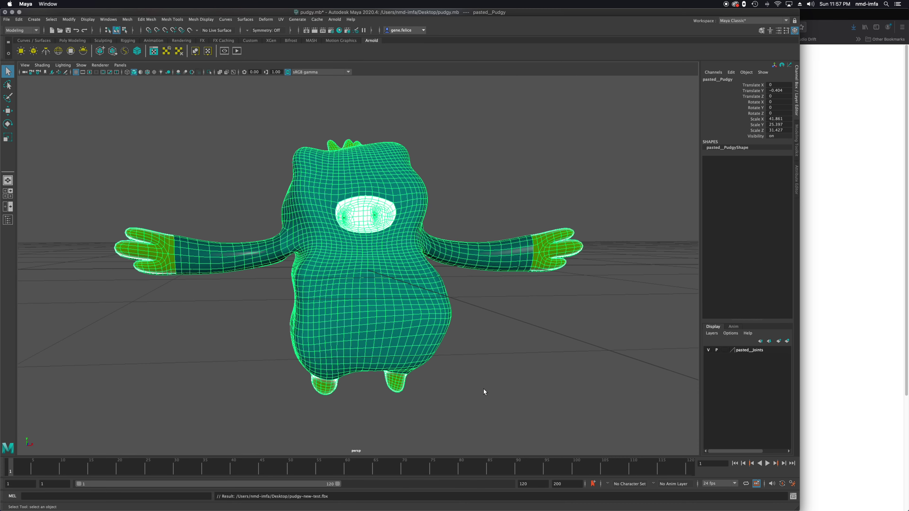
# Step: Switch to Firefox, uncover the desktop, move pudgy-new-test.fbx to a free spot and preview its file details
pyautogui.click(853, 303)
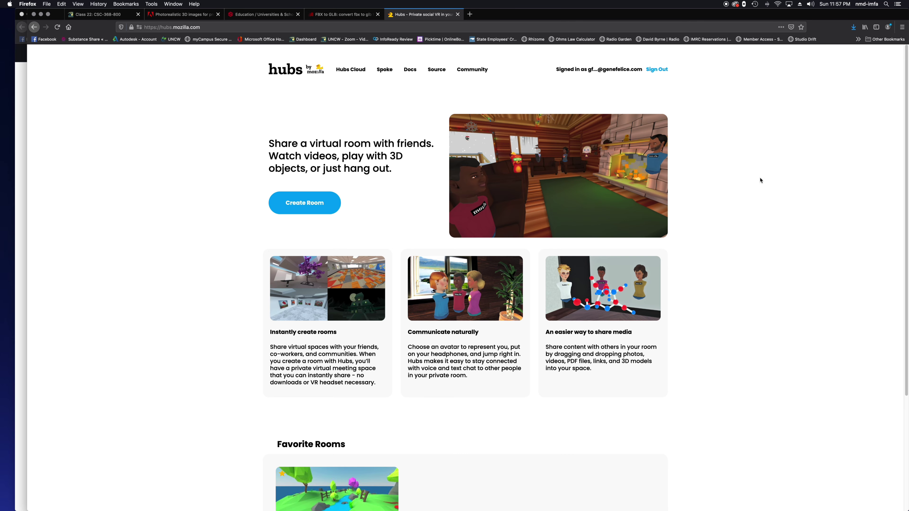
pyautogui.hotkey('ctrl', 'Right')
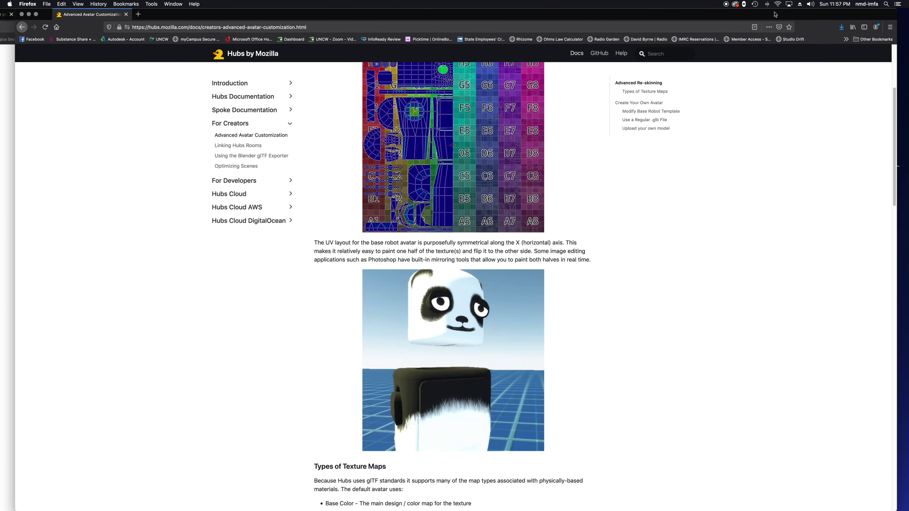
pyautogui.doubleClick(759, 16)
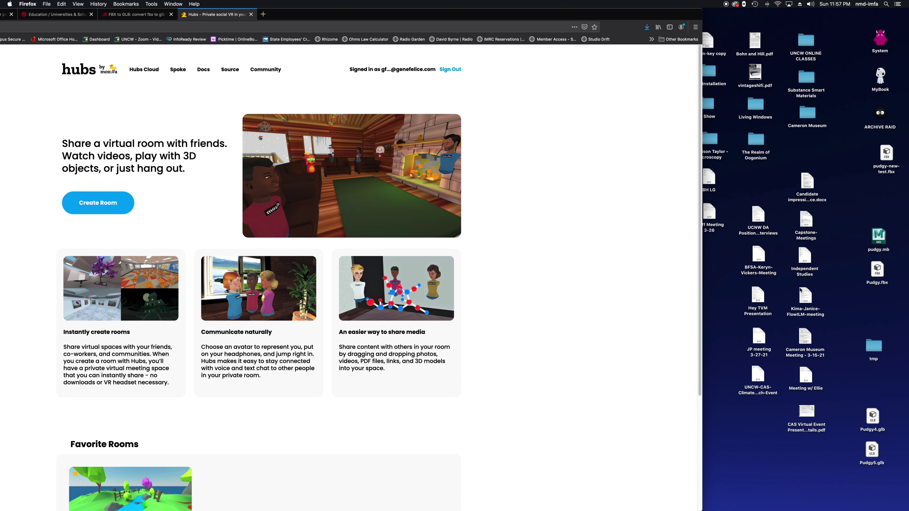
pyautogui.moveTo(887, 158); pyautogui.dragTo(816, 468)
pyautogui.press('space')
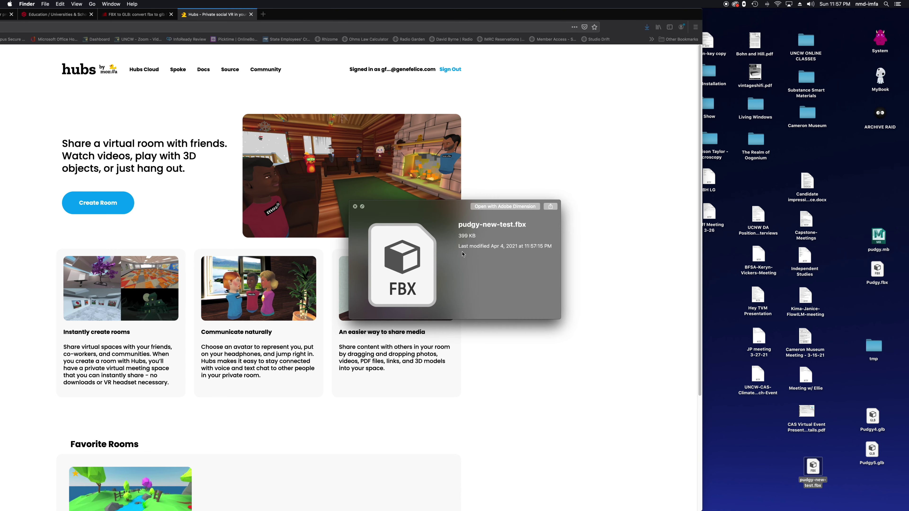
pyautogui.press('space')
# Step: Bring the browser window into view and open the anyconv.com FBX to GLB converter link from the Class 22 course page
pyautogui.moveTo(299, 10); pyautogui.dragTo(479, 5)
pyautogui.click(78, 14)
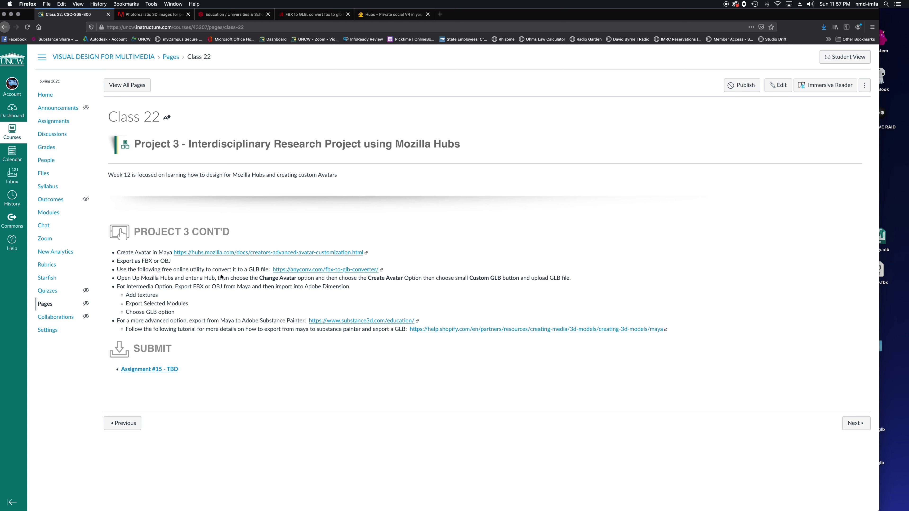
pyautogui.click(308, 270)
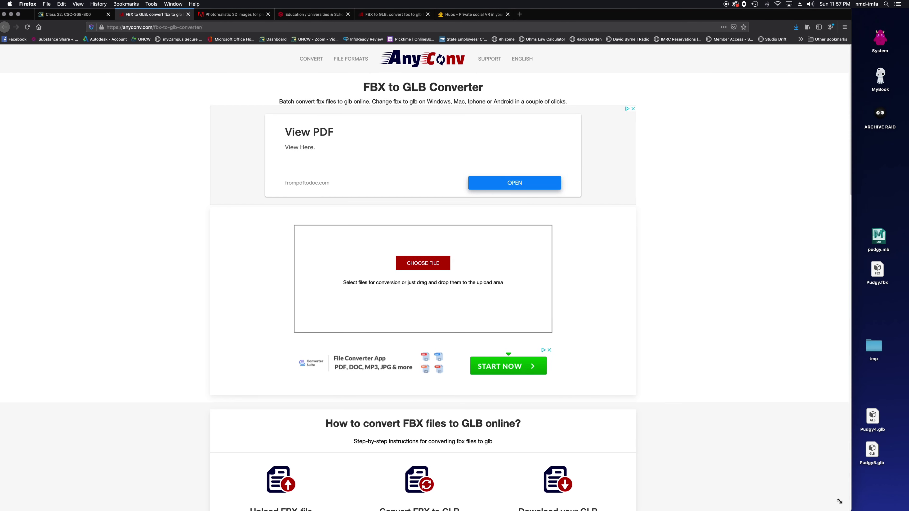
# Step: Upload pudgy-new-test.fbx from the desktop to the converter and convert it to GLB
pyautogui.moveTo(830, 509); pyautogui.dragTo(836, 508)
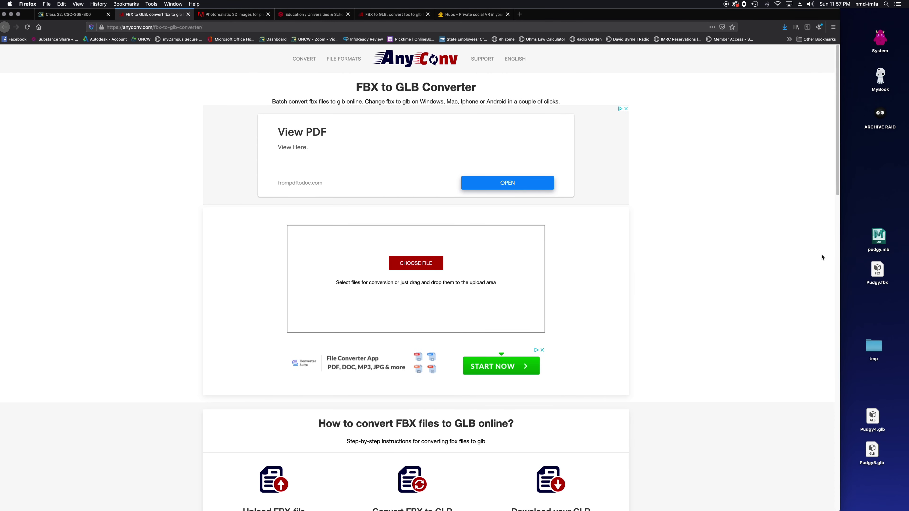
pyautogui.moveTo(838, 509); pyautogui.dragTo(795, 505)
pyautogui.moveTo(812, 466); pyautogui.dragTo(375, 269)
pyautogui.click(450, 252)
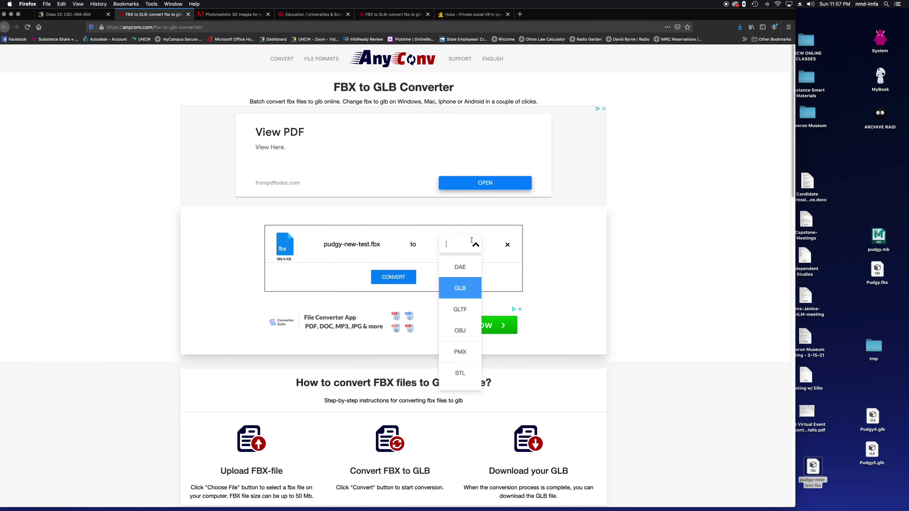
pyautogui.click(465, 291)
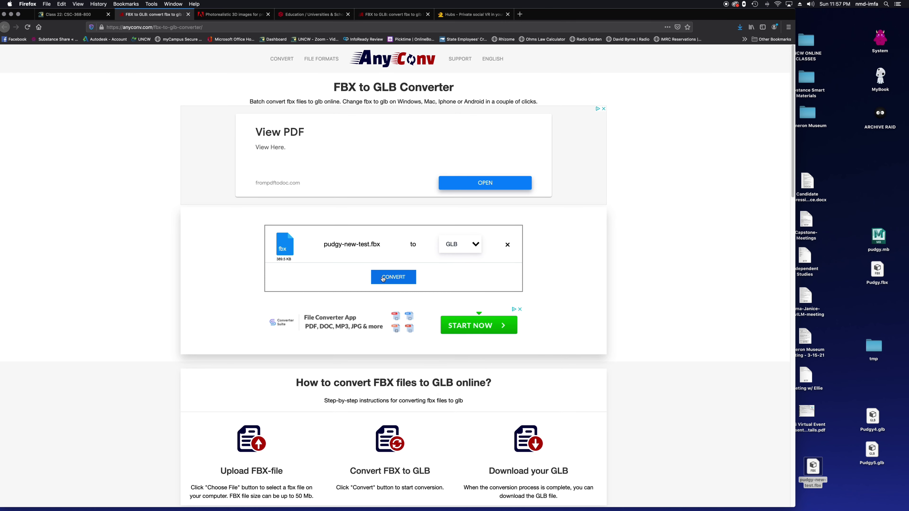
pyautogui.click(398, 280)
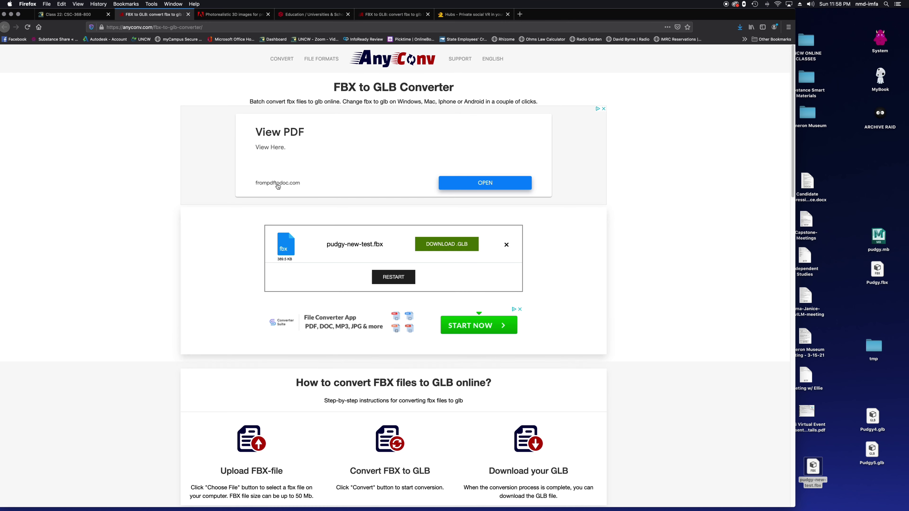
# Step: Download the converted GLB with the Adobe Dimension open option, cancel creating a new Dimension document, and return to Firefox
pyautogui.click(457, 247)
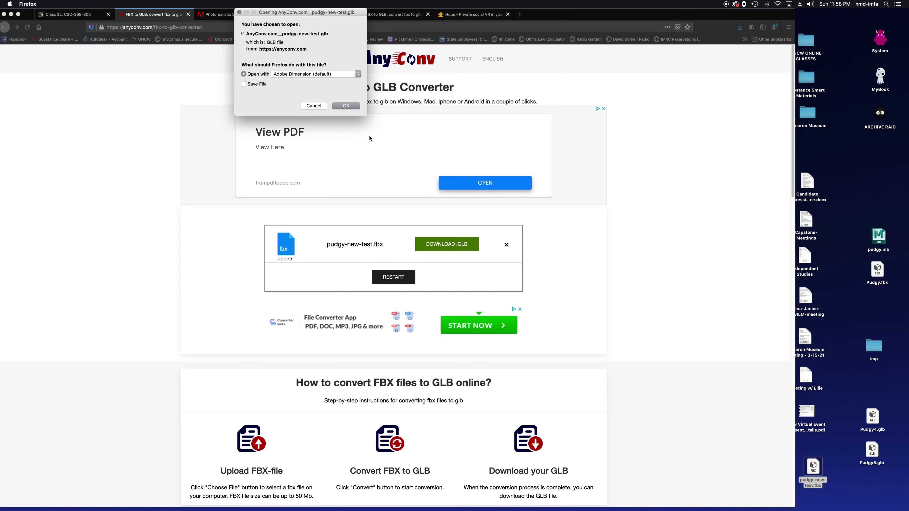
pyautogui.click(340, 105)
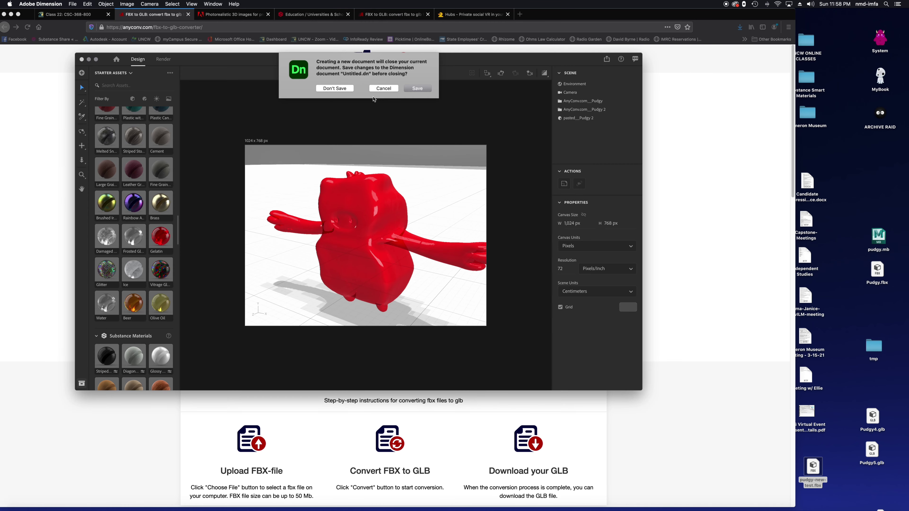
pyautogui.click(382, 89)
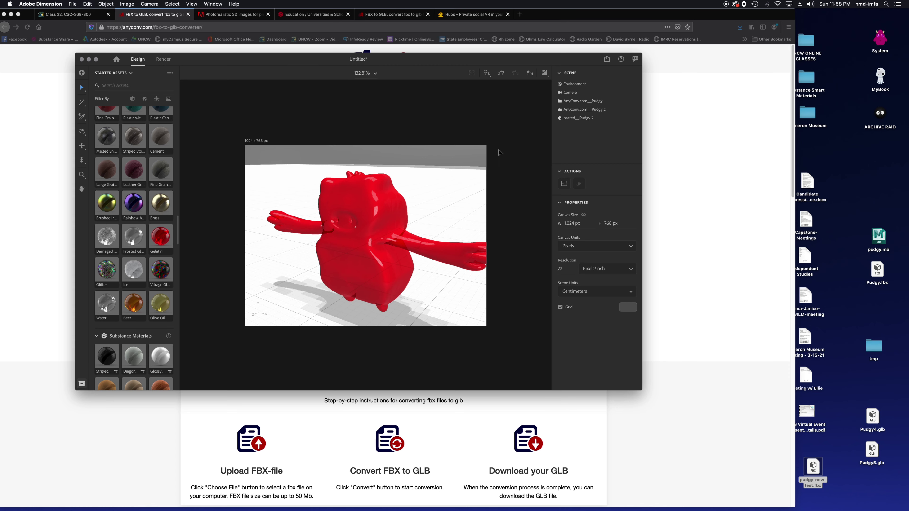
pyautogui.press('super+Tab')
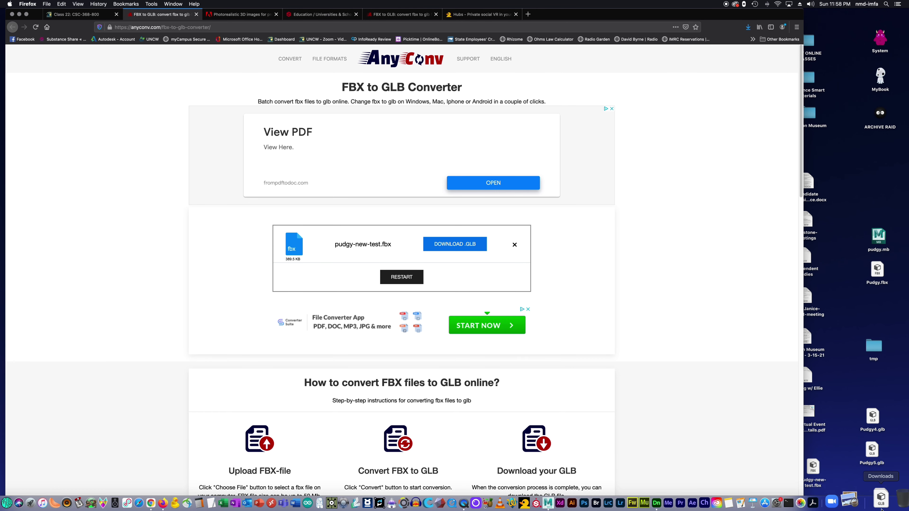
# Step: Open the Downloads folder in Finder and widen its file column to show the full GLB file names
pyautogui.click(880, 501)
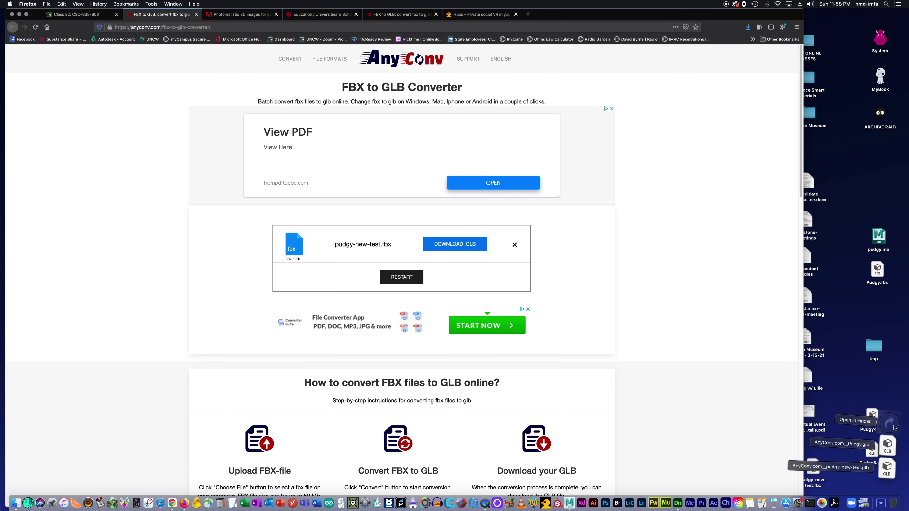
pyautogui.click(882, 423)
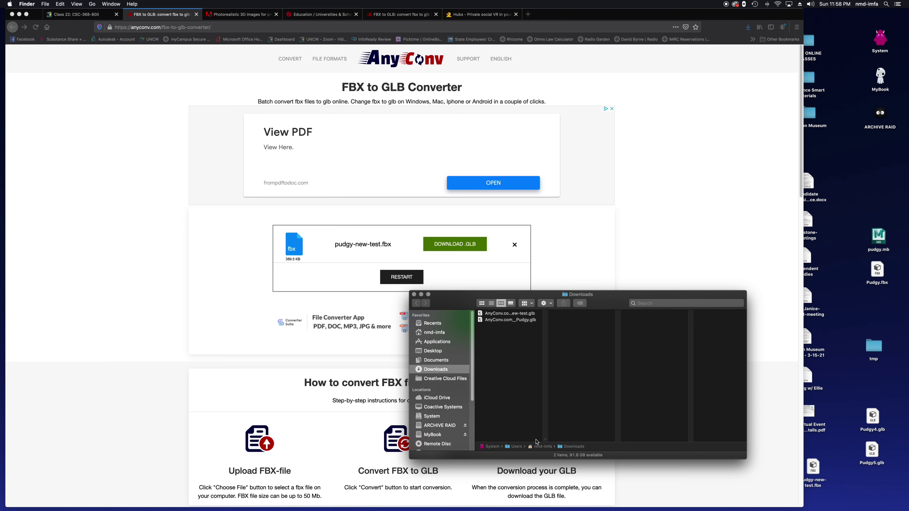
pyautogui.moveTo(544, 439); pyautogui.dragTo(627, 423)
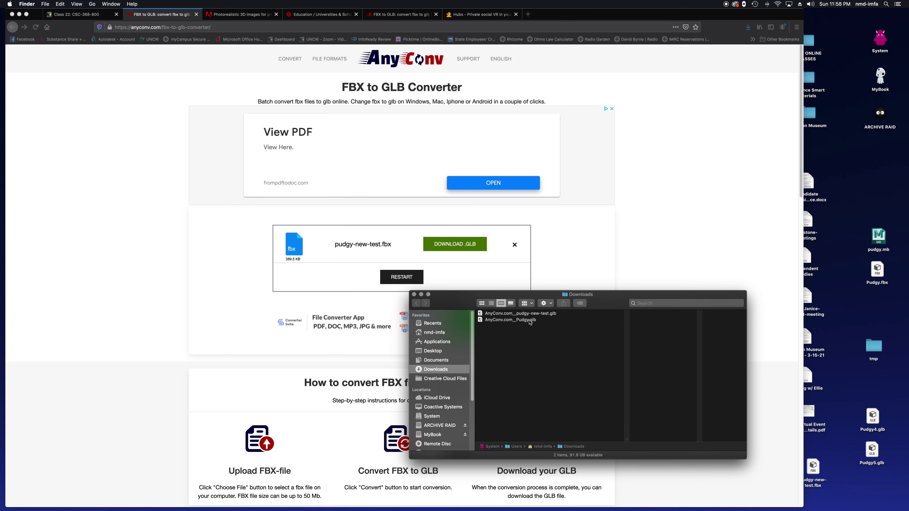
# Step: Shift the browser window aside, then reposition and enlarge the Downloads window to show the selected GLB file's full details
pyautogui.click(530, 320)
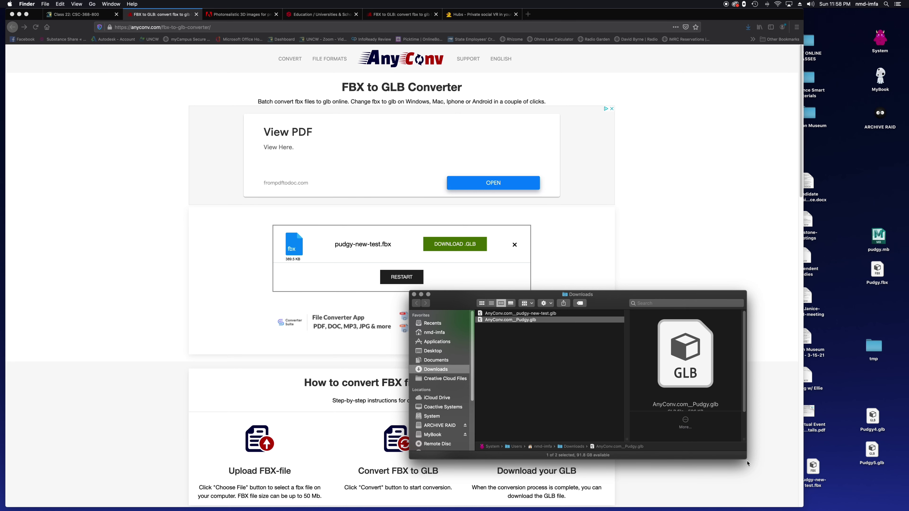
pyautogui.click(747, 464)
pyautogui.moveTo(703, 16); pyautogui.dragTo(597, 16)
pyautogui.click(723, 358)
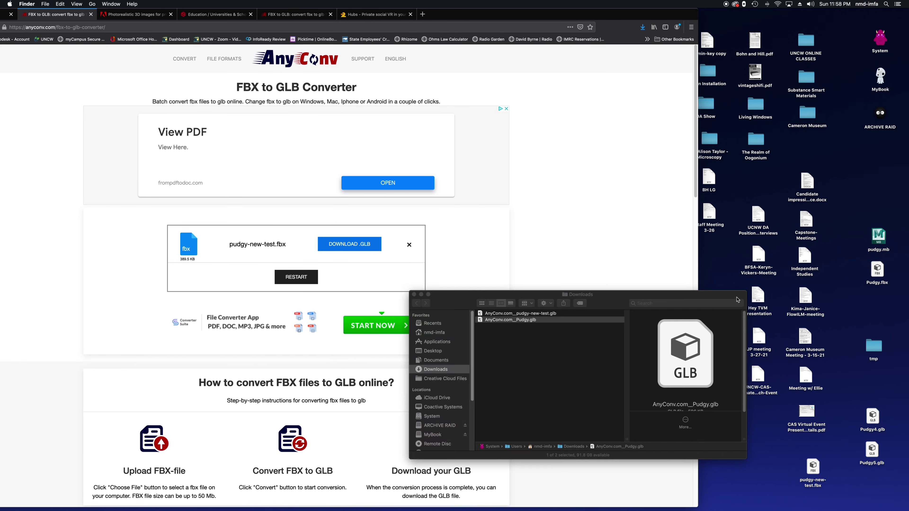
pyautogui.moveTo(572, 291); pyautogui.dragTo(615, 216)
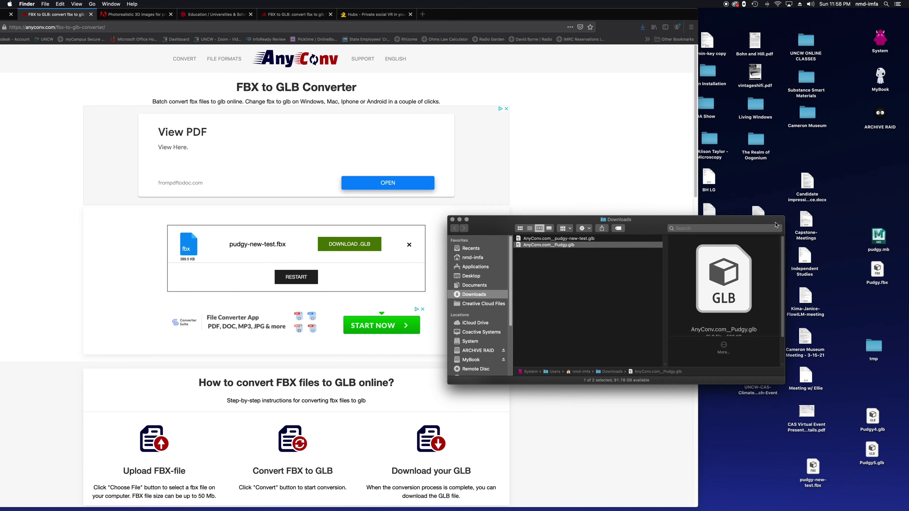
pyautogui.click(579, 237)
pyautogui.moveTo(785, 363); pyautogui.dragTo(838, 480)
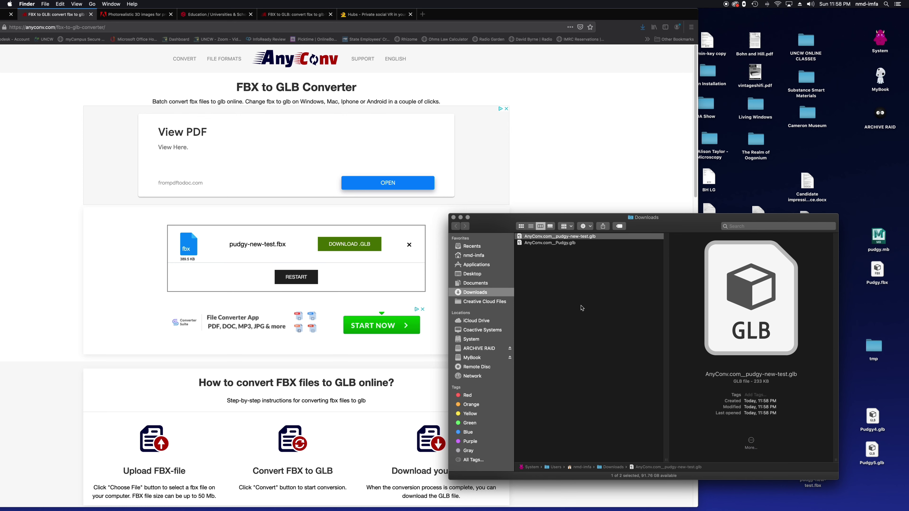
# Step: Delete AnyConv.com__Pudgy.glb from Downloads and preview AnyConv.com__pudgy-new-test.glb
pyautogui.press('Down')
pyautogui.press('super+BackSpace')
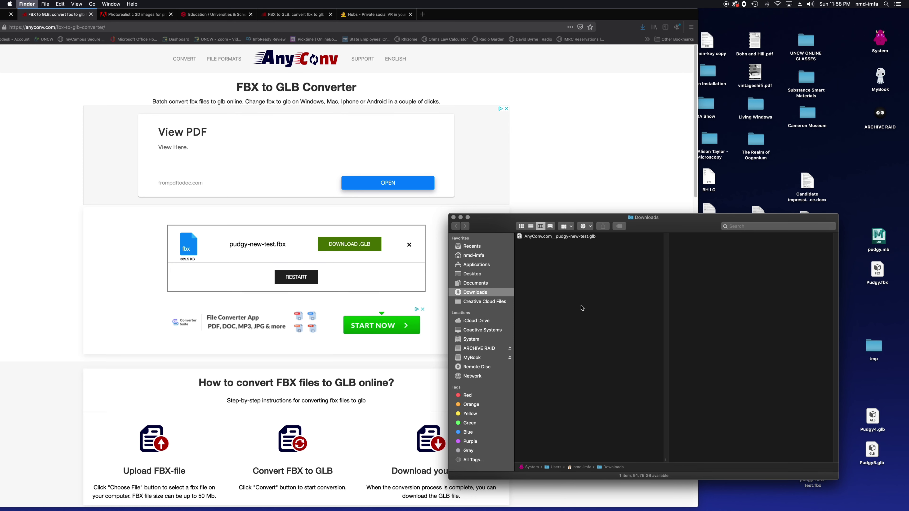
pyautogui.click(557, 239)
pyautogui.press('space')
pyautogui.press('space')
# Step: Return to Firefox, move the window to reveal the Mozilla Hubs page, and create a room there
pyautogui.click(583, 148)
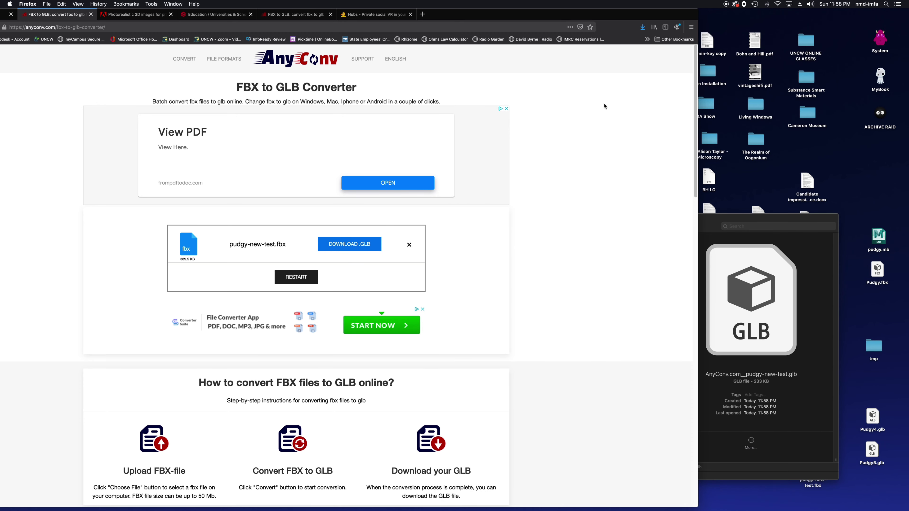
pyautogui.moveTo(388, 9); pyautogui.dragTo(443, 9)
pyautogui.click(437, 16)
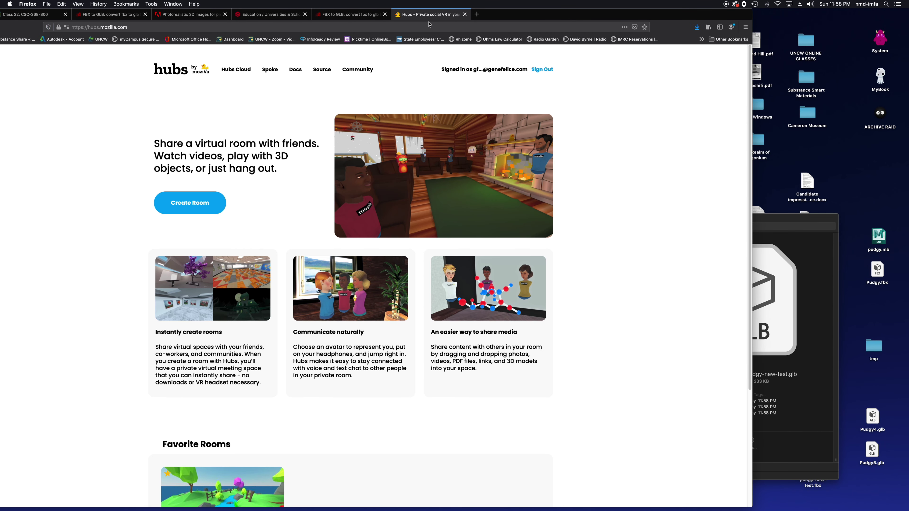
pyautogui.click(193, 207)
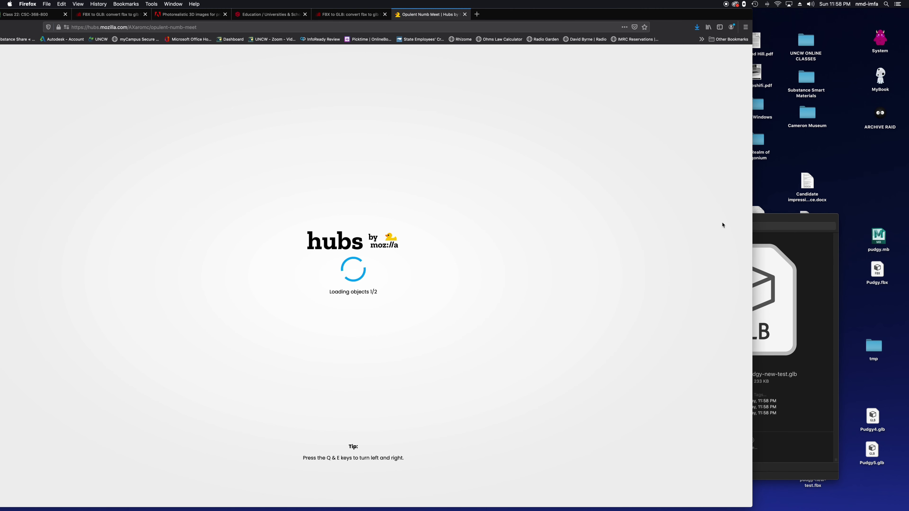
# Step: Move AnyConv.com__pudgy-new-test.glb from Downloads to the desktop and put the Finder window away
pyautogui.moveTo(778, 221); pyautogui.dragTo(839, 240)
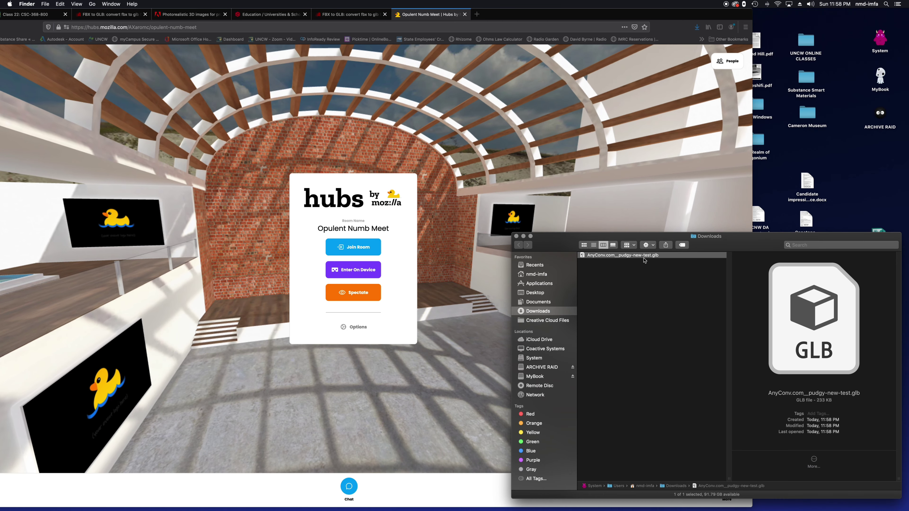
pyautogui.moveTo(644, 254); pyautogui.dragTo(808, 238)
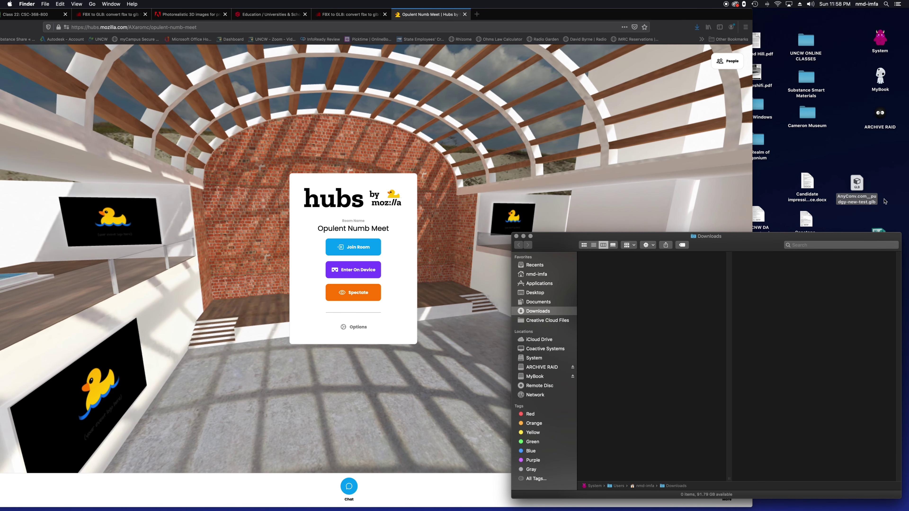
pyautogui.press('super+h')
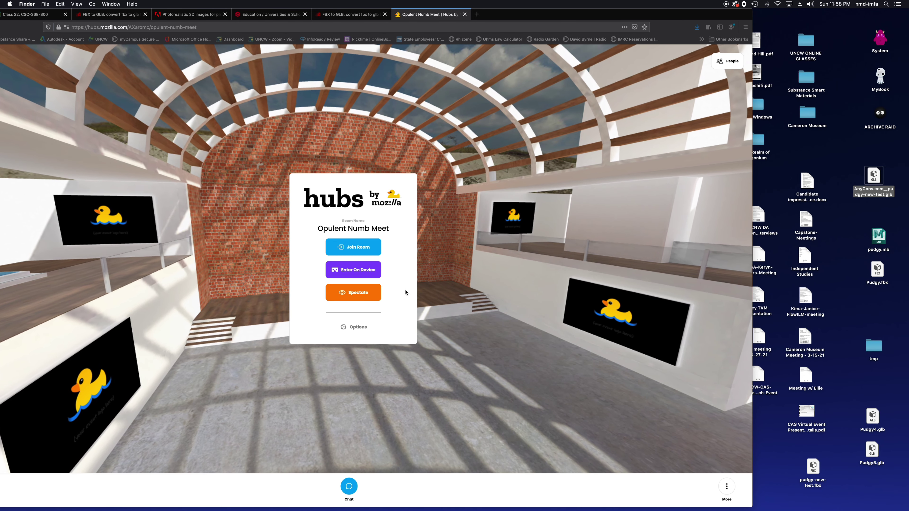
# Step: Change the Hubs room's scene to Wizard's Library through the room settings
pyautogui.click(356, 326)
pyautogui.click(627, 191)
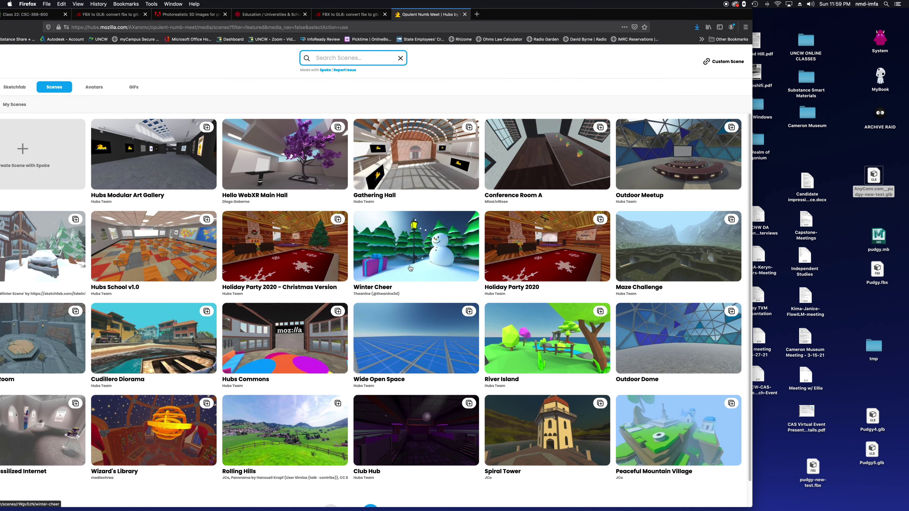
pyautogui.scroll(-2, 91, 312)
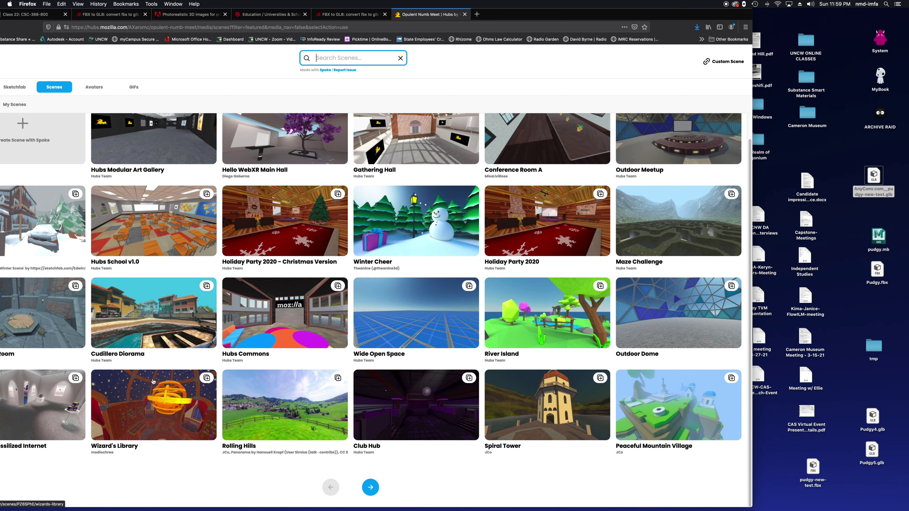
pyautogui.click(190, 422)
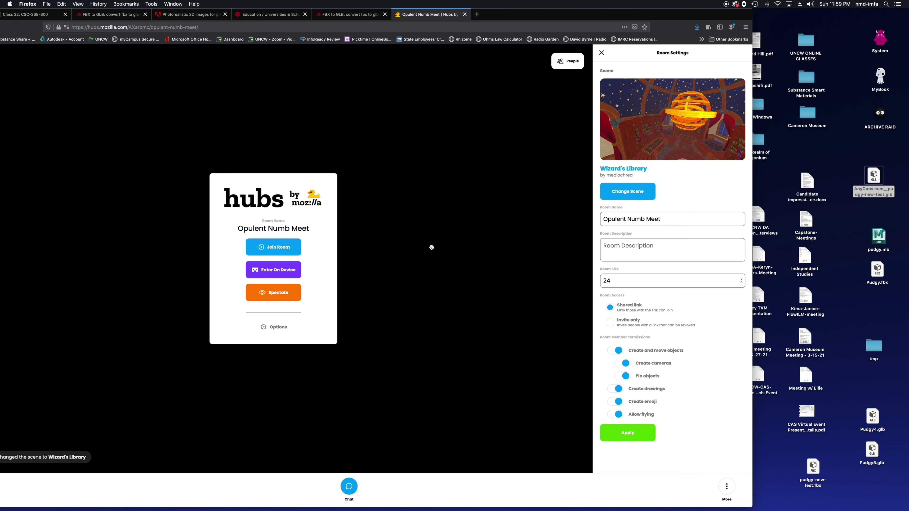
# Step: Enter the Wizard's Library room with the Sennheiser USB headset microphone, reposition the browser window, and leave the room
pyautogui.click(277, 248)
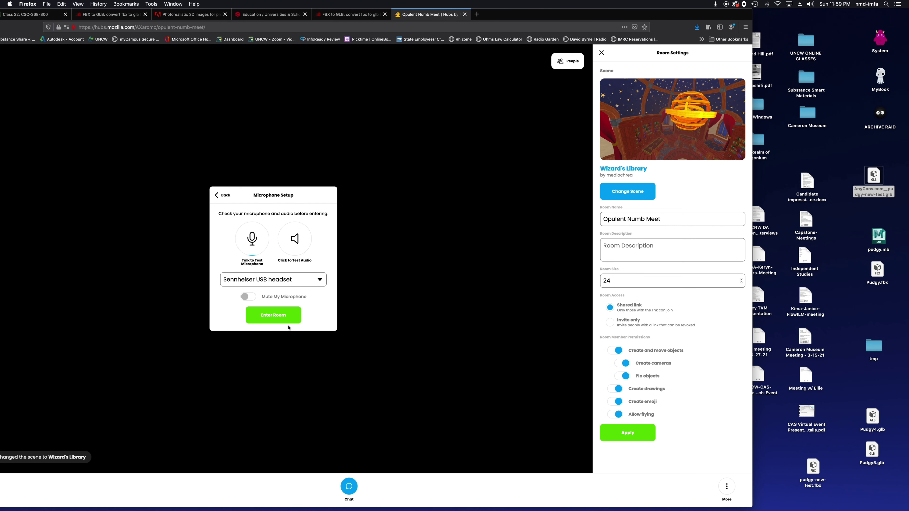
pyautogui.click(275, 314)
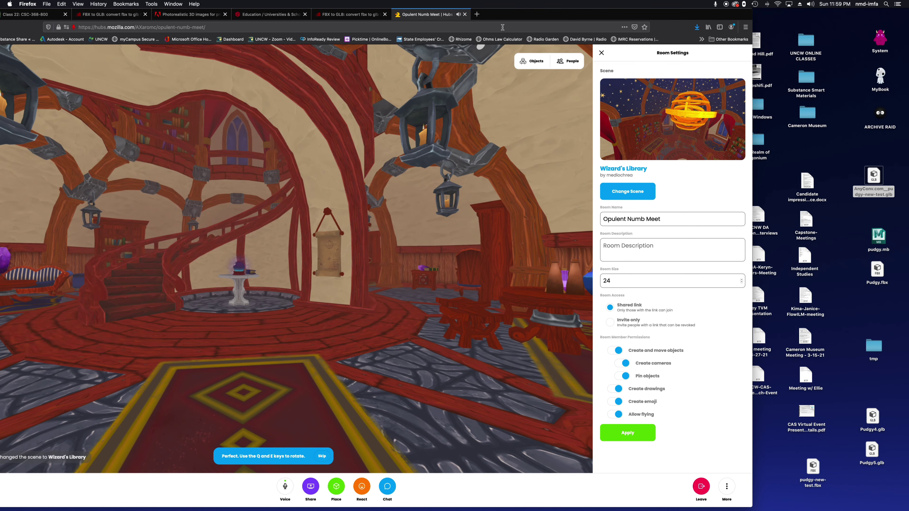
pyautogui.moveTo(515, 15); pyautogui.dragTo(608, 9)
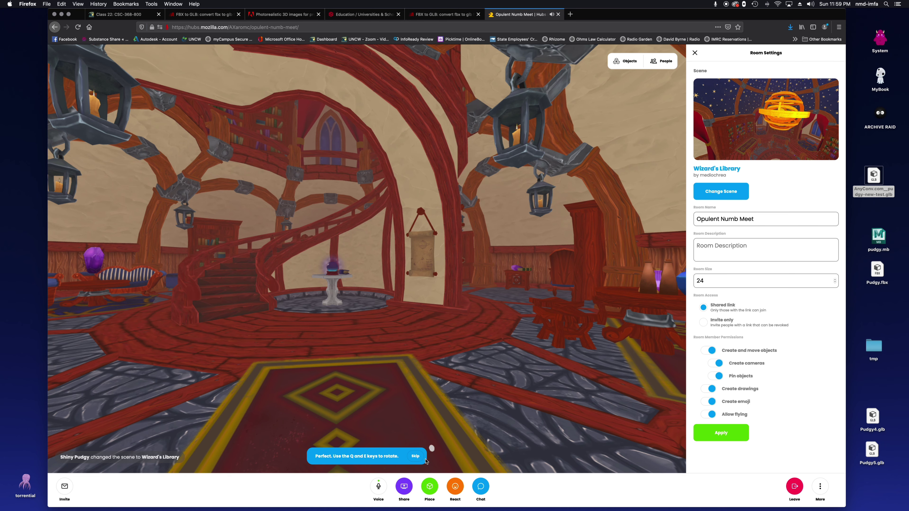
pyautogui.click(797, 488)
pyautogui.click(385, 281)
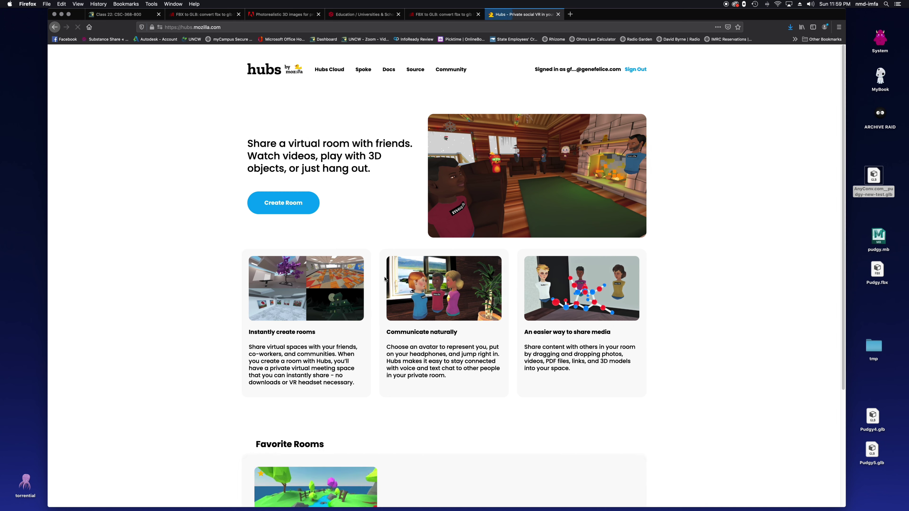
# Step: Create a new Hubs room and open the scene browser from its room settings
pyautogui.click(283, 203)
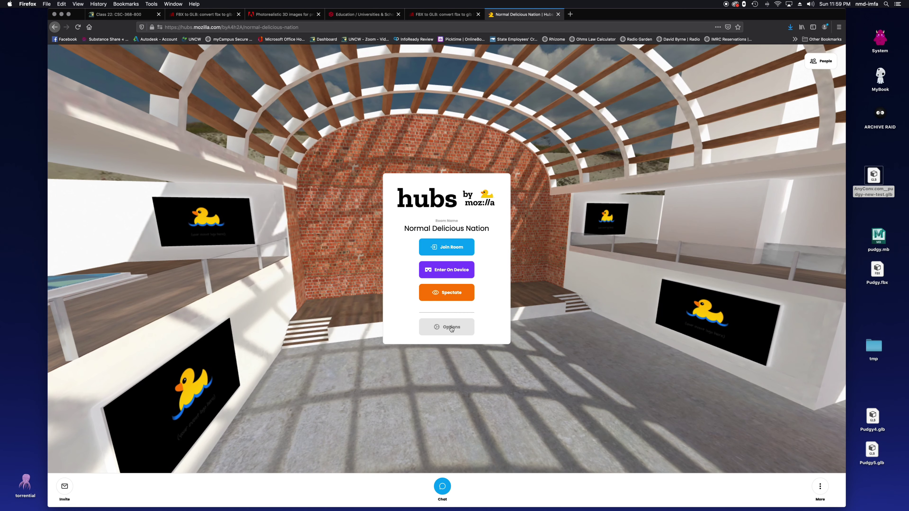
pyautogui.click(451, 327)
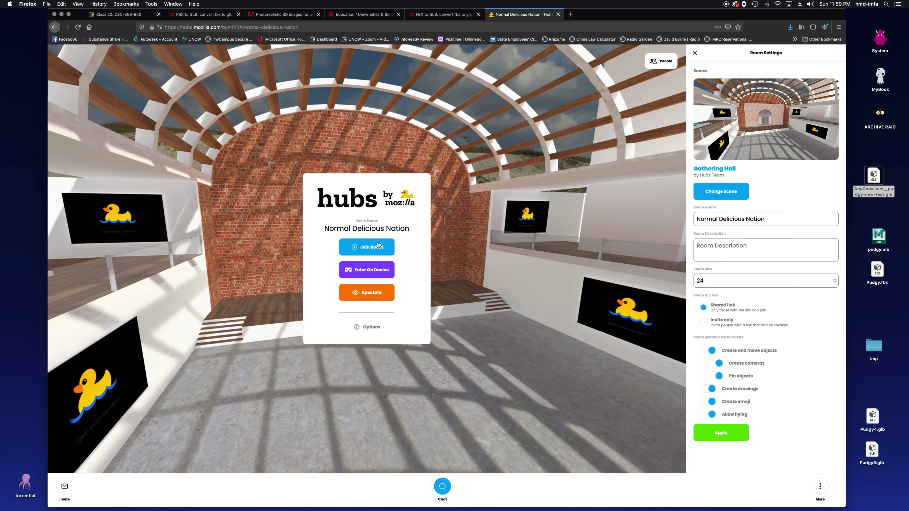
pyautogui.click(725, 192)
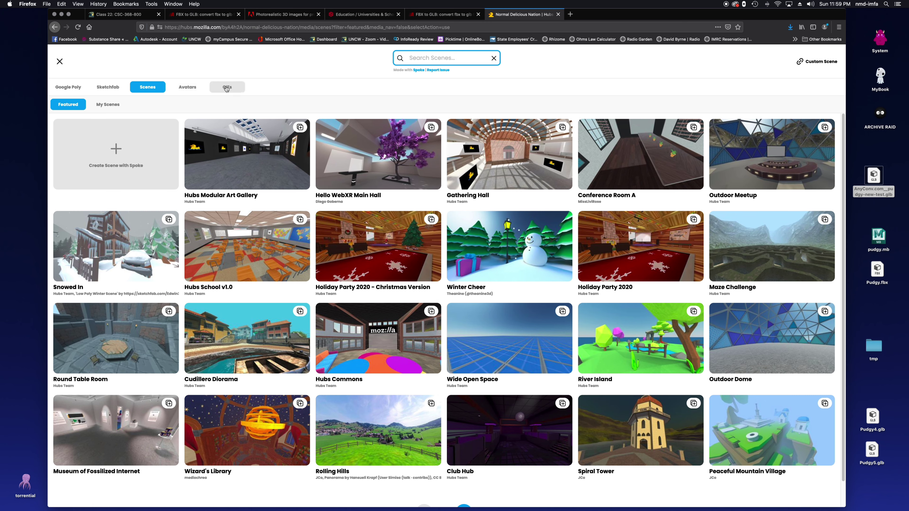
# Step: Look over the My Avatars and featured scenes lists and try to switch the room to Wizard's Library
pyautogui.click(187, 87)
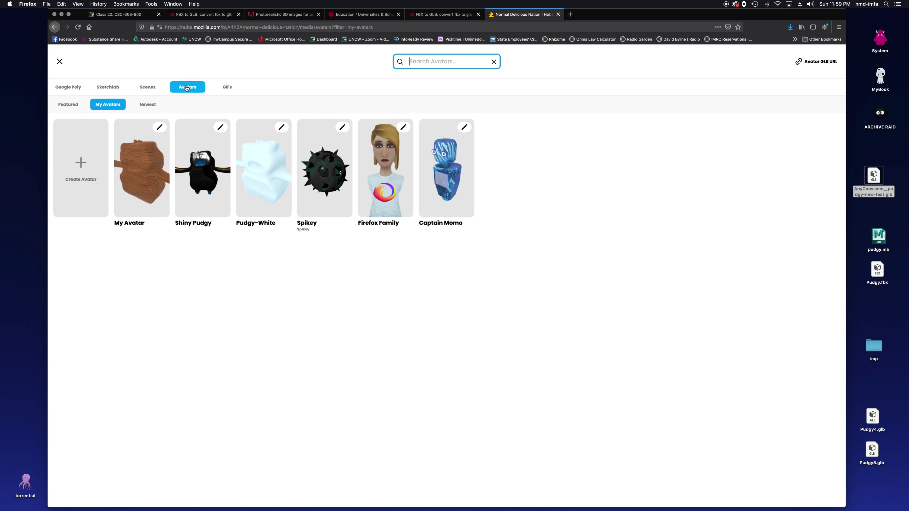
pyautogui.click(148, 87)
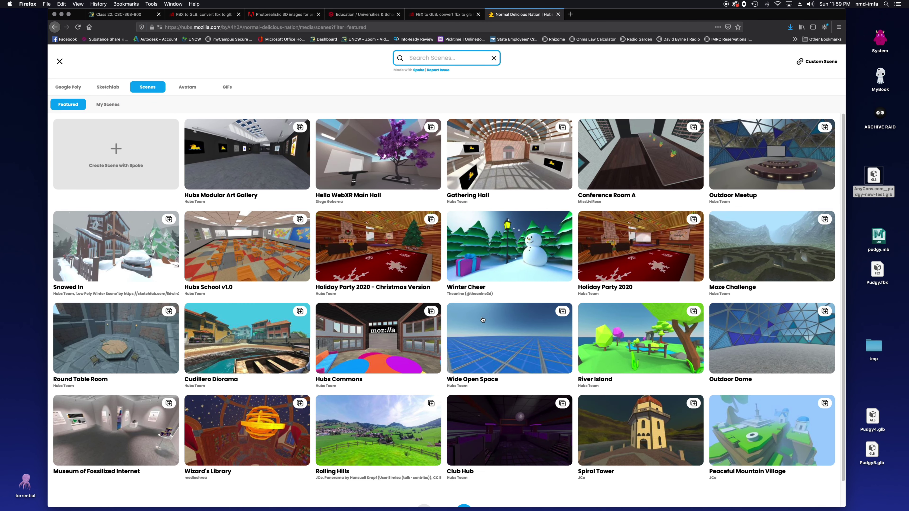
pyautogui.press('Escape')
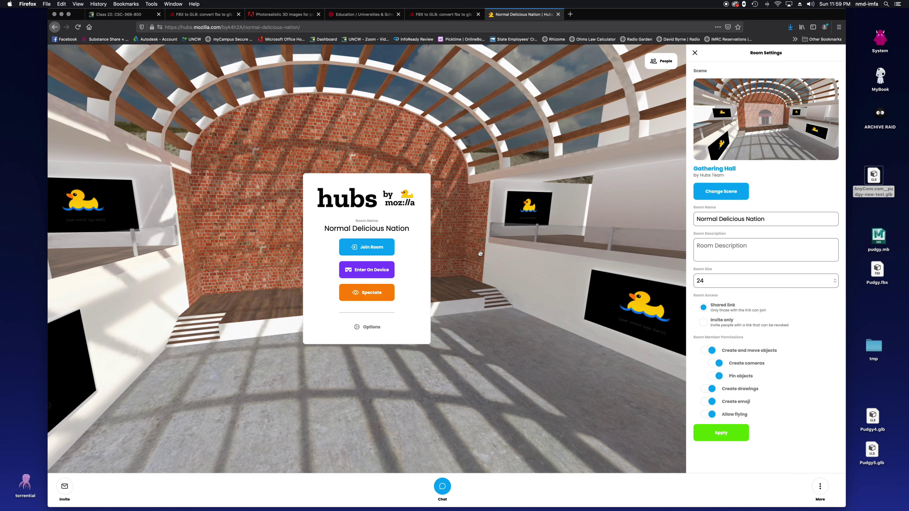
pyautogui.click(727, 192)
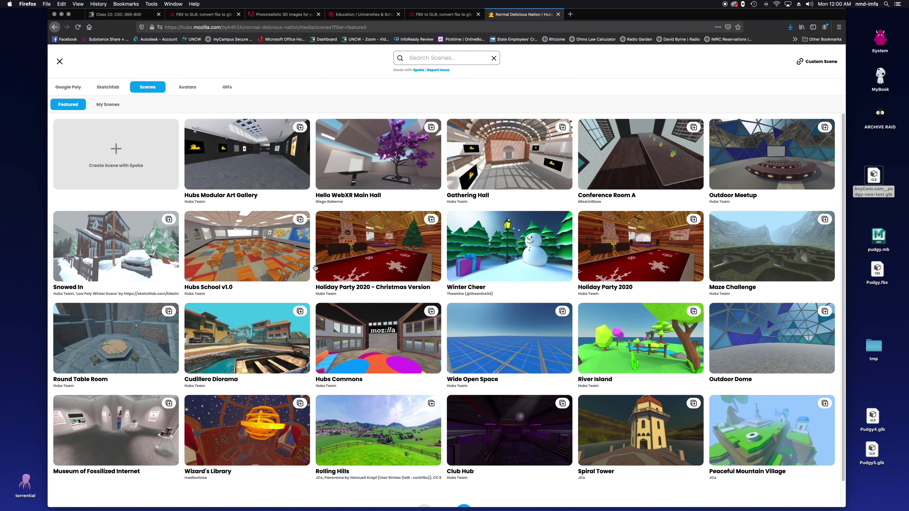
pyautogui.click(213, 441)
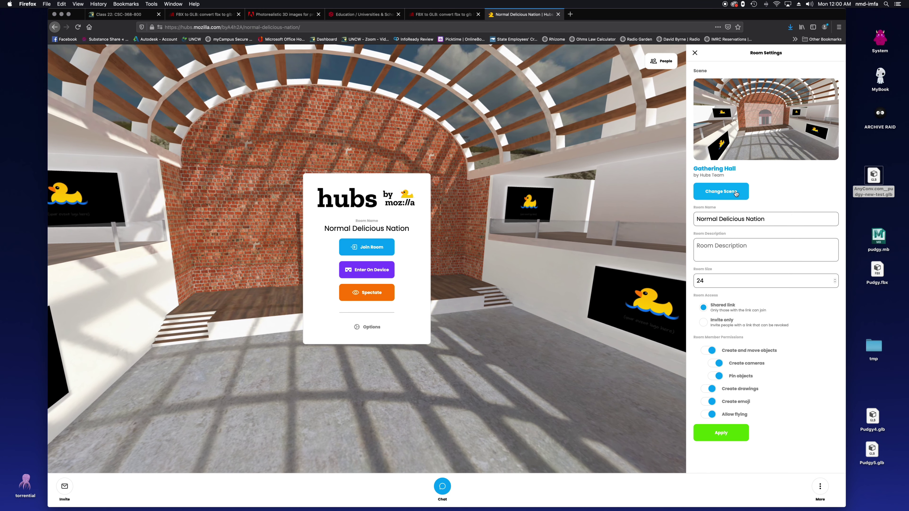
# Step: Open the My Avatars collection through the scene browser and start creating a new avatar
pyautogui.click(743, 189)
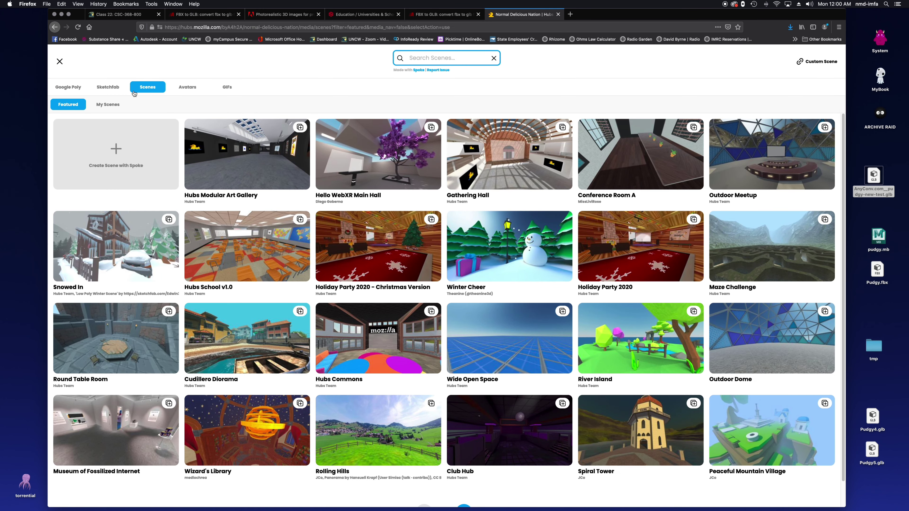
pyautogui.click(187, 87)
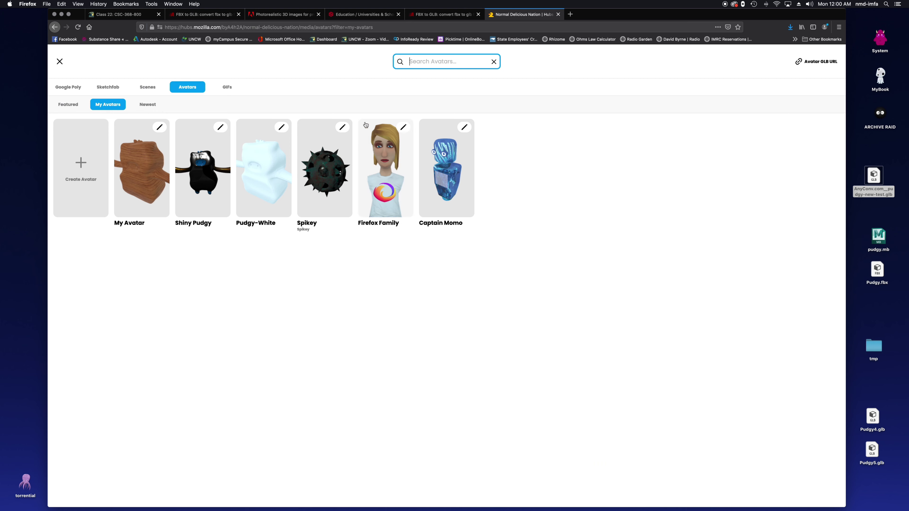
pyautogui.click(81, 168)
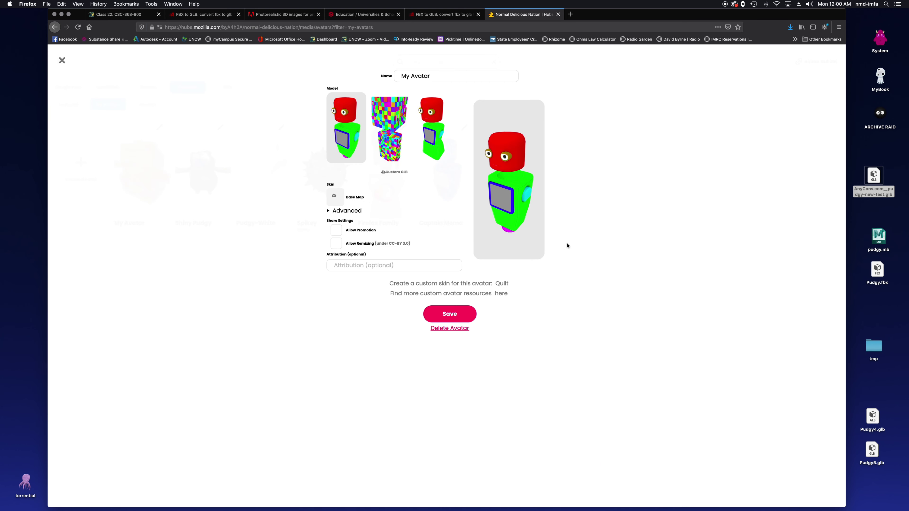
# Step: Load AnyConv.com__pudgy-new-test.glb from the desktop as the avatar's custom GLB model and rotate its preview
pyautogui.click(395, 172)
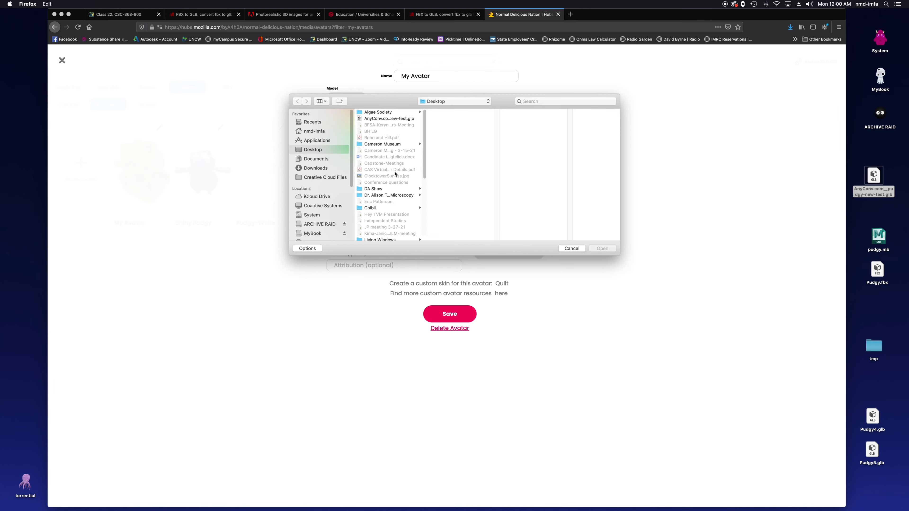
pyautogui.click(401, 119)
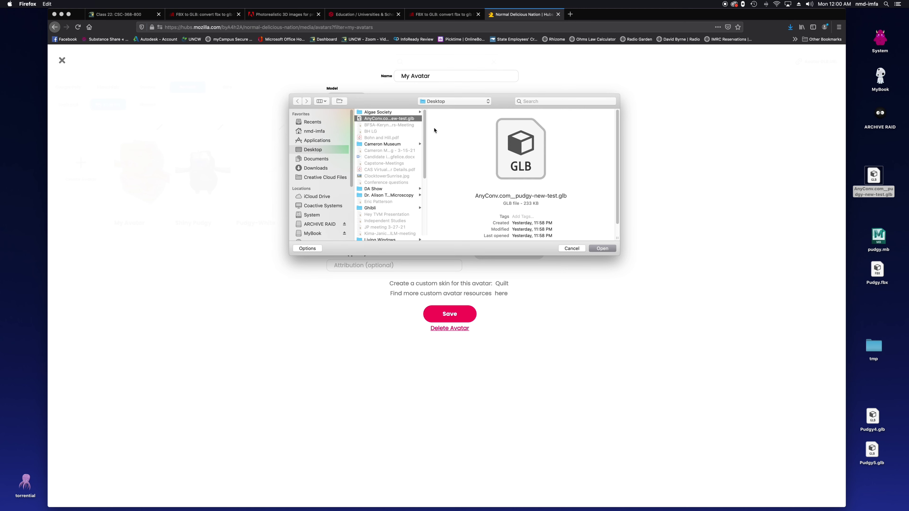
pyautogui.click(602, 248)
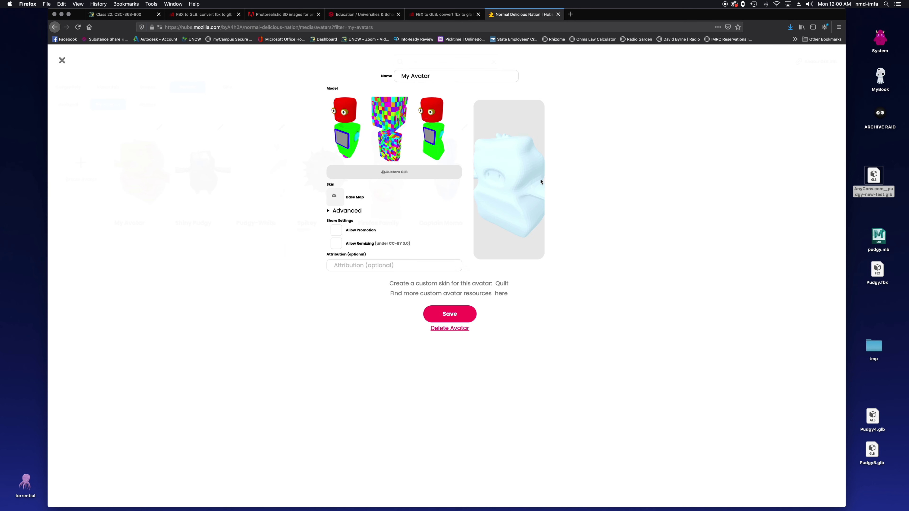
pyautogui.moveTo(520, 196); pyautogui.dragTo(499, 267)
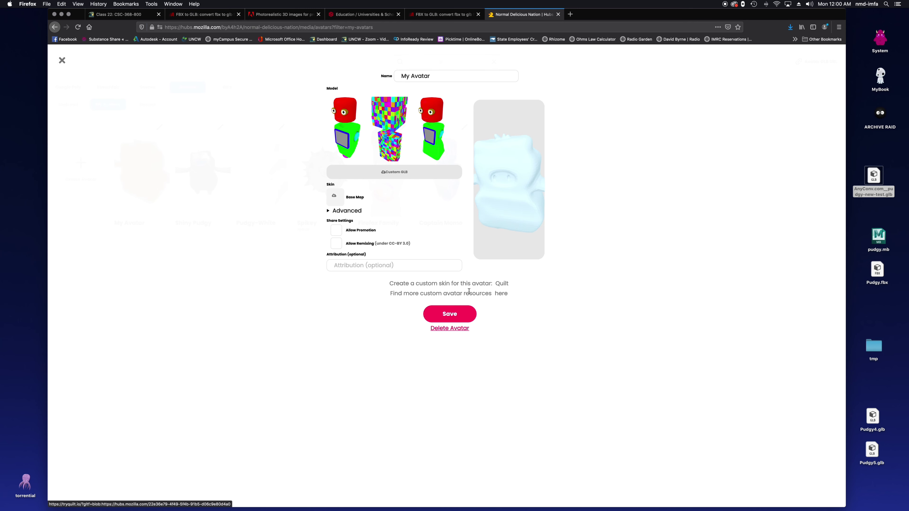
# Step: Open the Quilt skin editor for this avatar and try to add ClocktowerSunrise.jpg from the desktop as an image
pyautogui.click(501, 283)
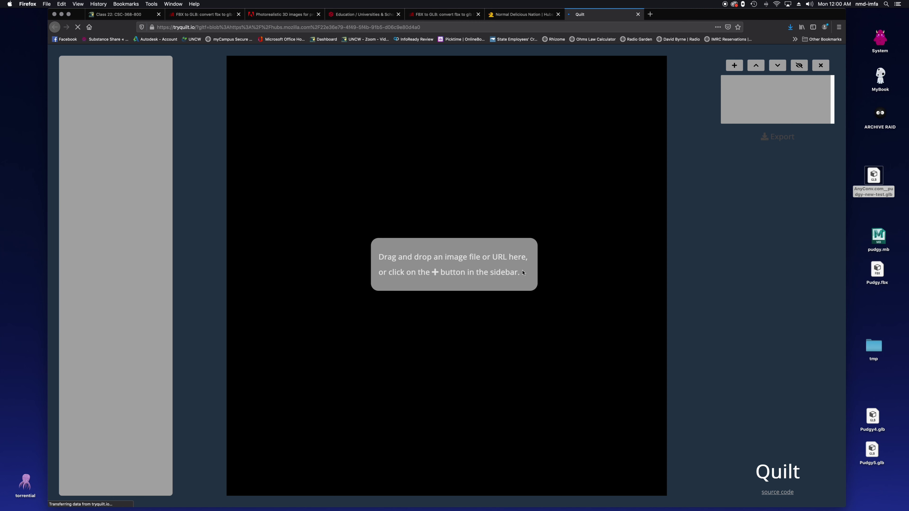
pyautogui.click(735, 66)
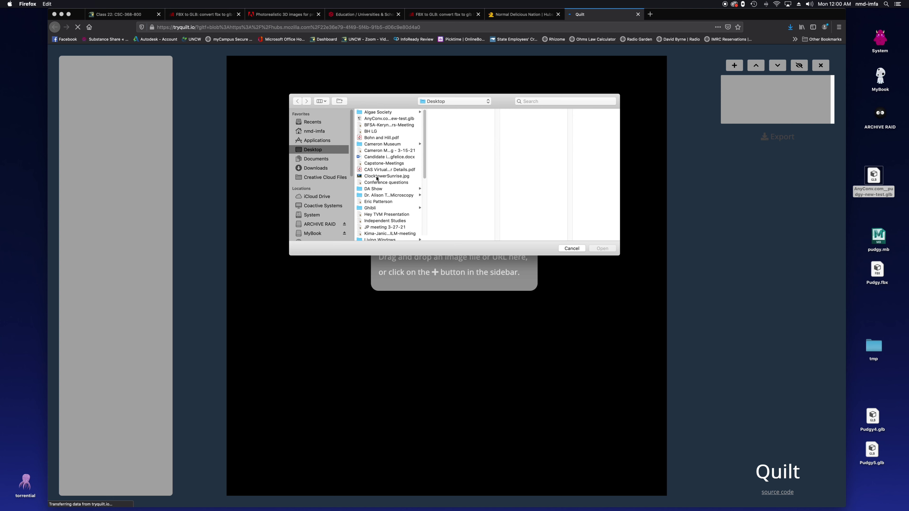
pyautogui.scroll(-5, 377, 178)
pyautogui.scroll(-2, 377, 179)
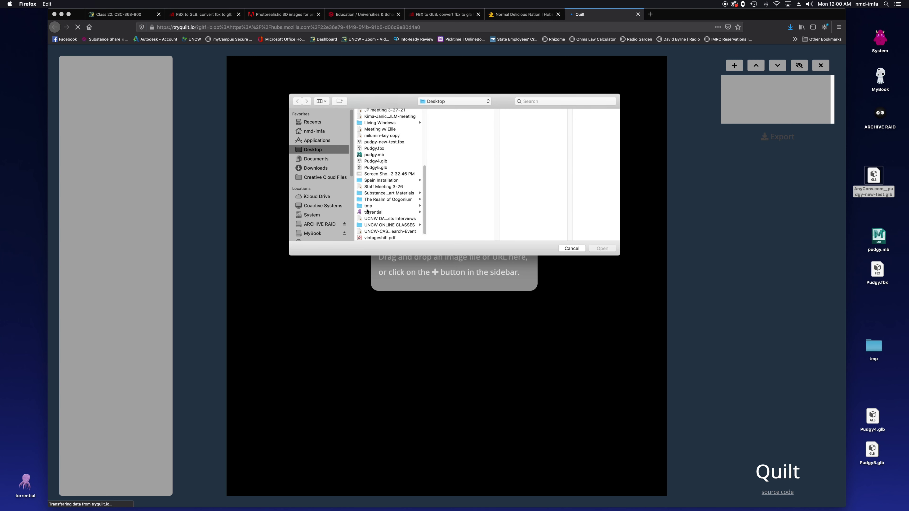
pyautogui.scroll(5, 362, 186)
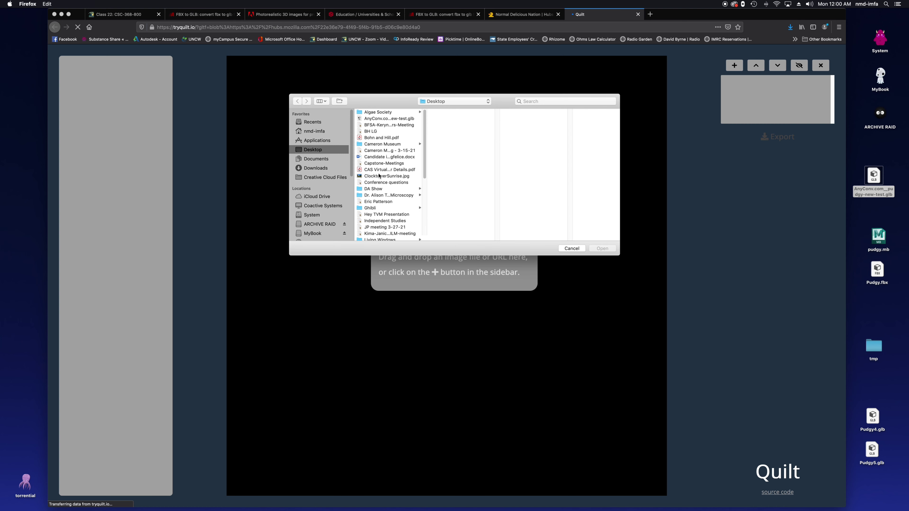
pyautogui.click(380, 176)
pyautogui.click(600, 248)
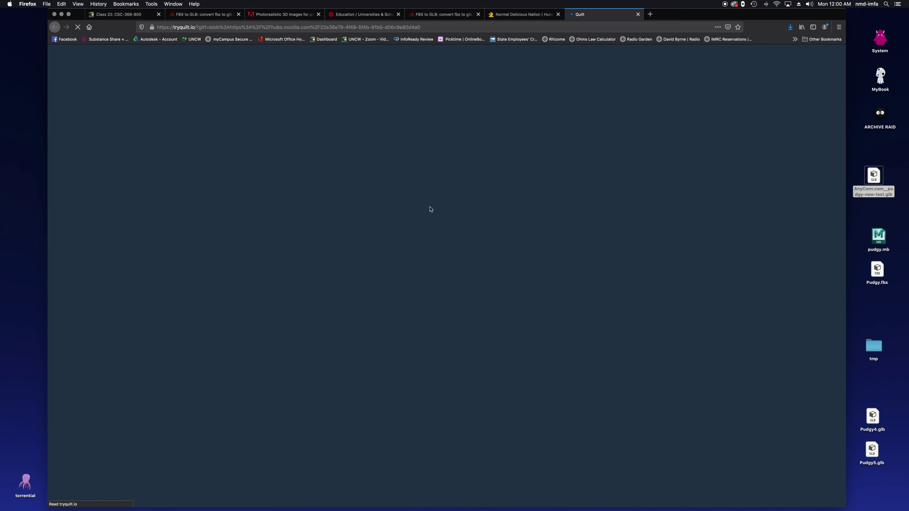
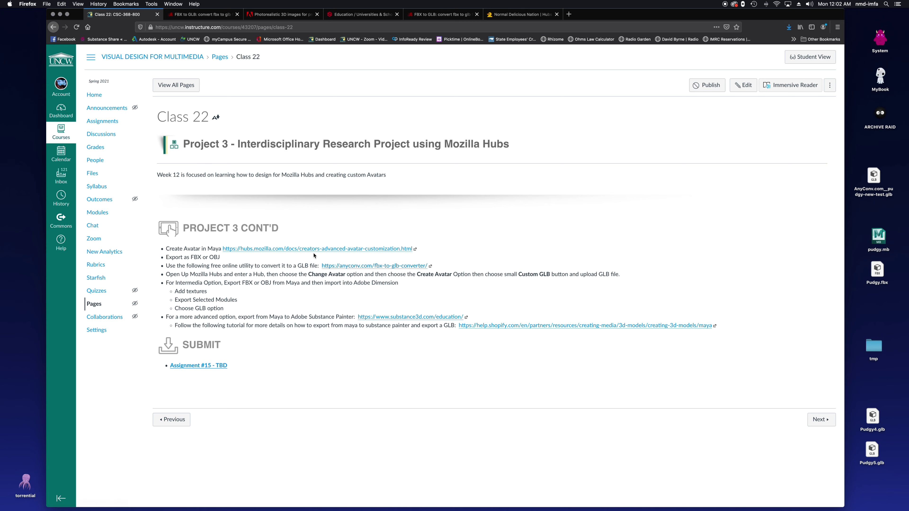
# Step: Open the Hubs Advanced Avatar Customization guide linked on the Class 22 page and read its avatar height guidance
pyautogui.click(308, 248)
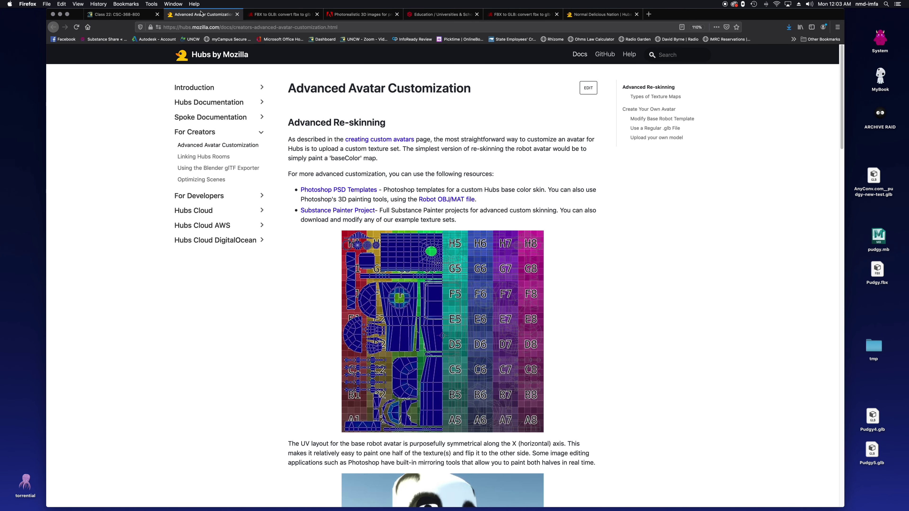
pyautogui.scroll(-15, 444, 253)
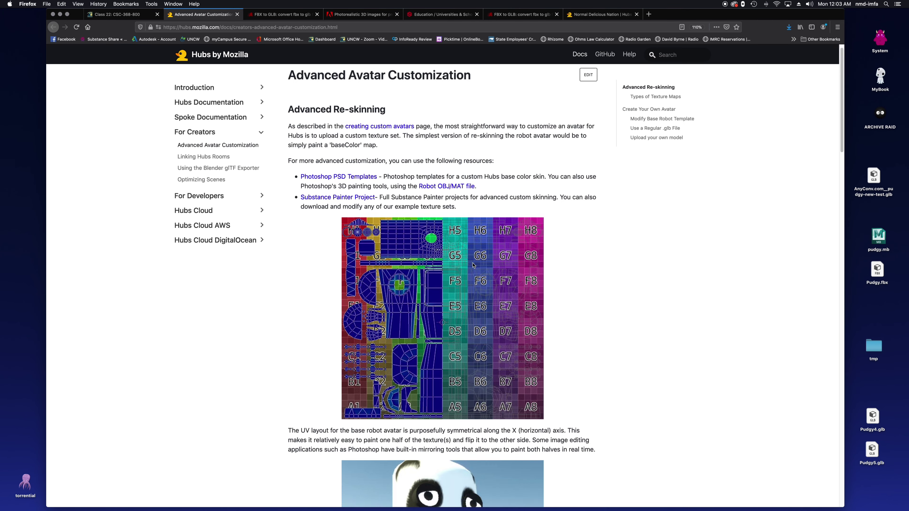
pyautogui.scroll(-15, 470, 266)
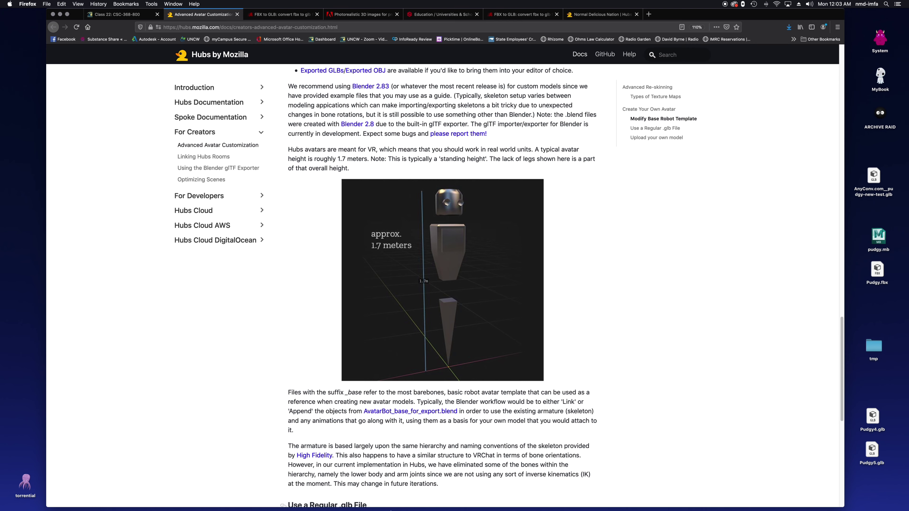
# Step: Switch to Maya, create a polygon cube at the origin of the Pudgy scene and show its creation attributes
pyautogui.moveTo(401, 506)
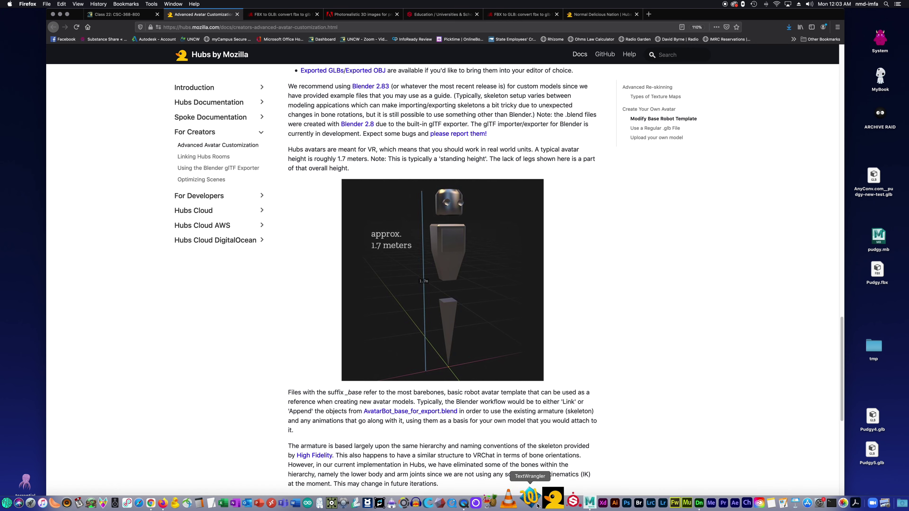
pyautogui.click(581, 501)
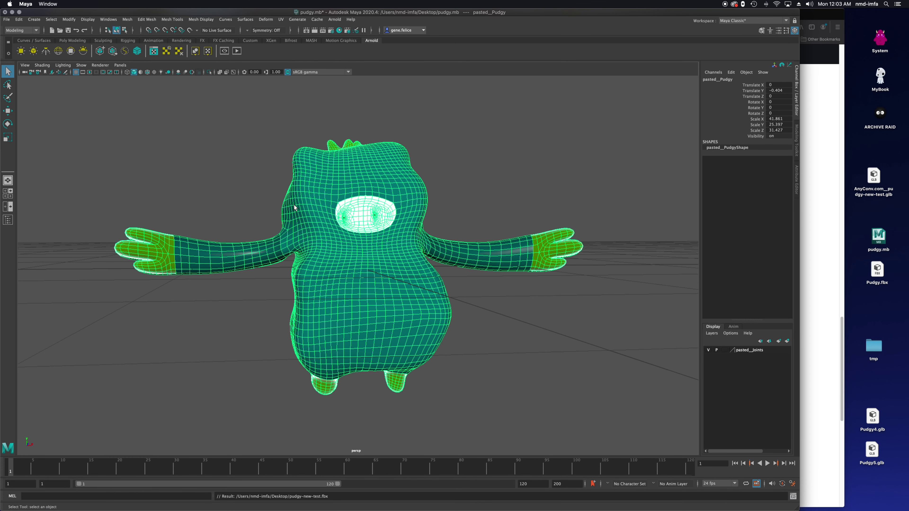
pyautogui.scroll(-5, 302, 215)
pyautogui.scroll(5, 302, 218)
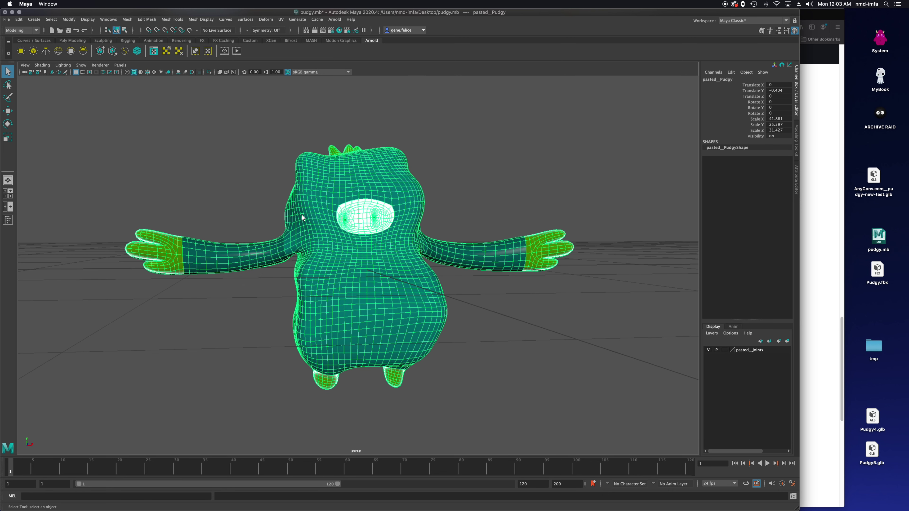
pyautogui.click(70, 40)
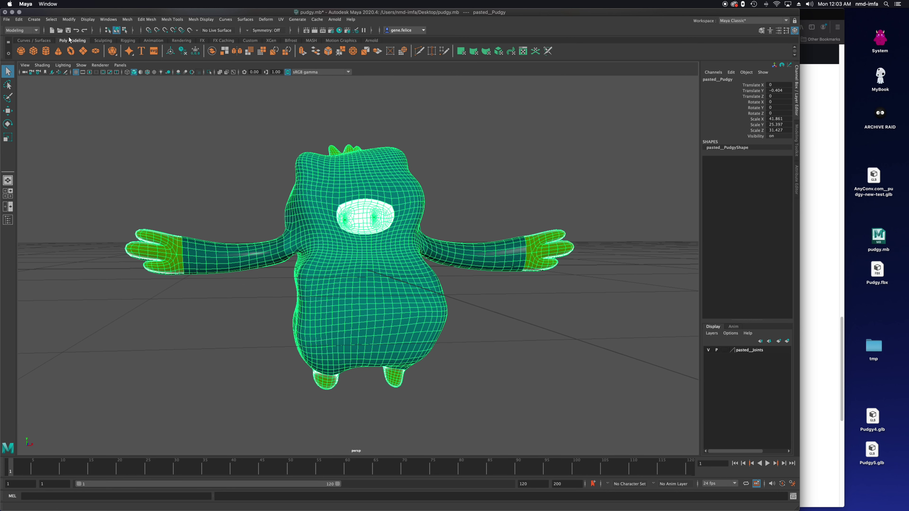
pyautogui.click(33, 51)
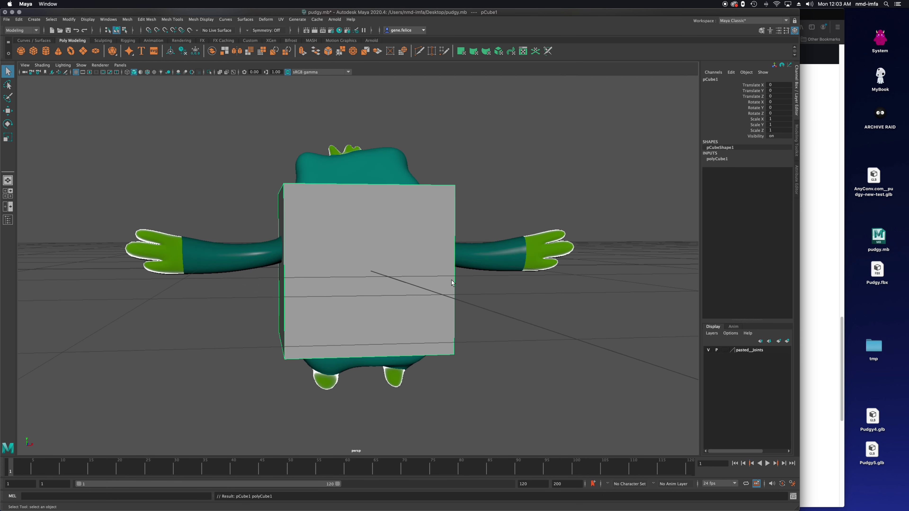
pyautogui.click(796, 176)
pyautogui.click(699, 78)
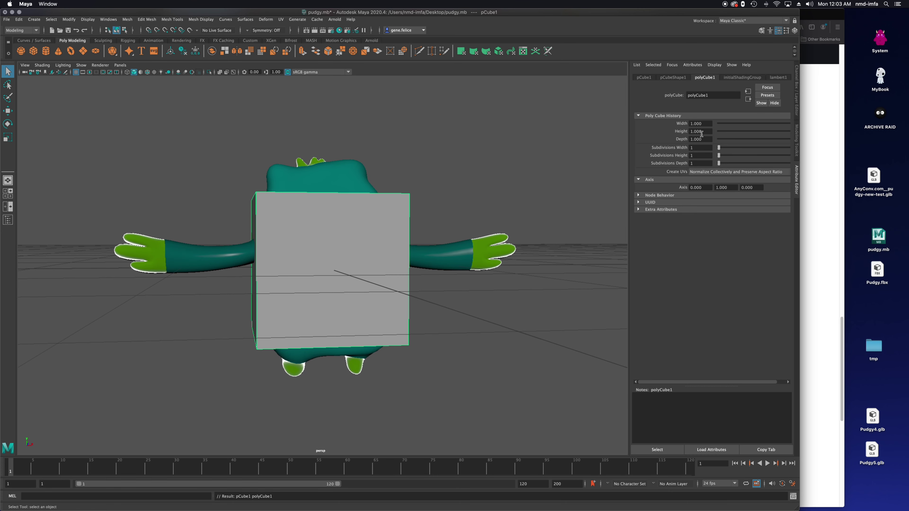
# Step: Set the linear working unit to meter in the general application preferences and save them
pyautogui.click(117, 22)
pyautogui.moveTo(134, 90)
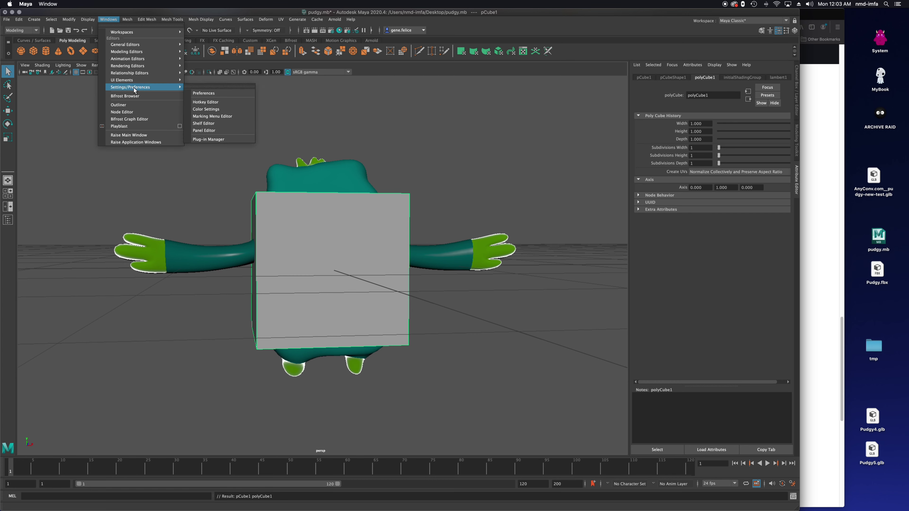
pyautogui.click(218, 94)
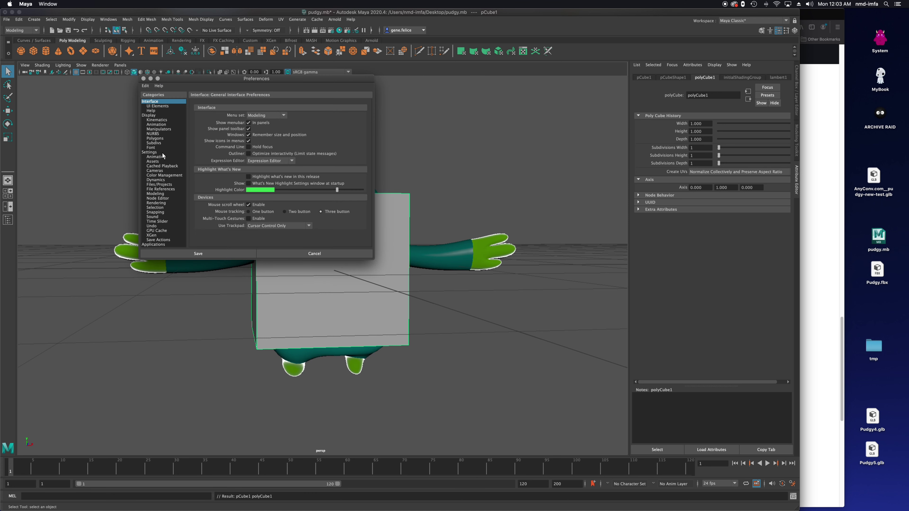
pyautogui.click(154, 153)
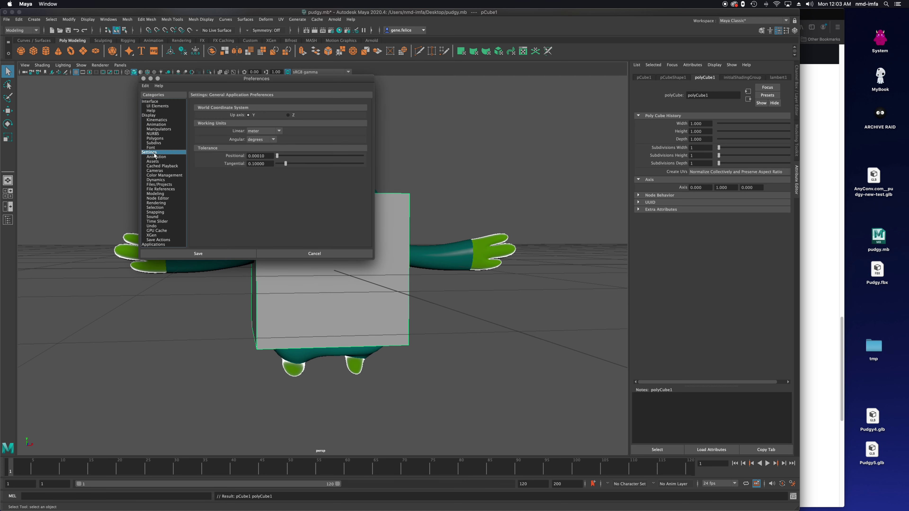
pyautogui.click(260, 131)
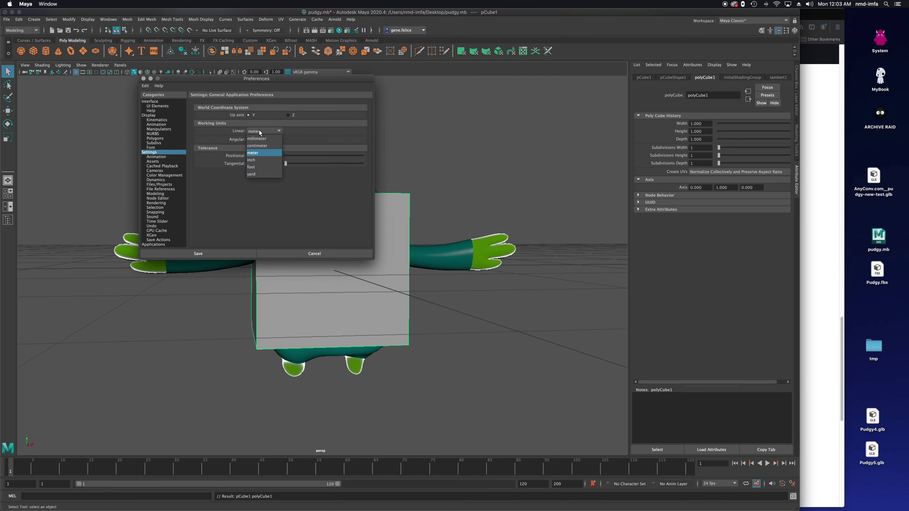
pyautogui.click(255, 153)
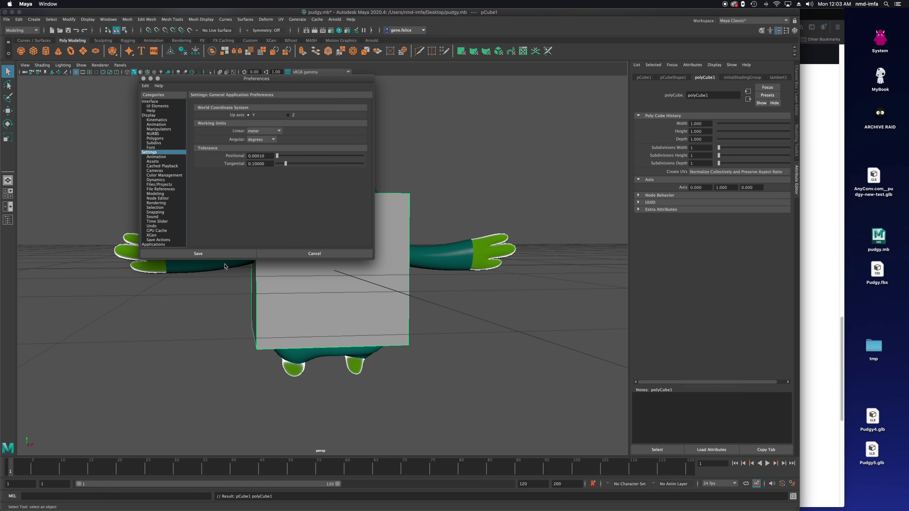
pyautogui.click(210, 256)
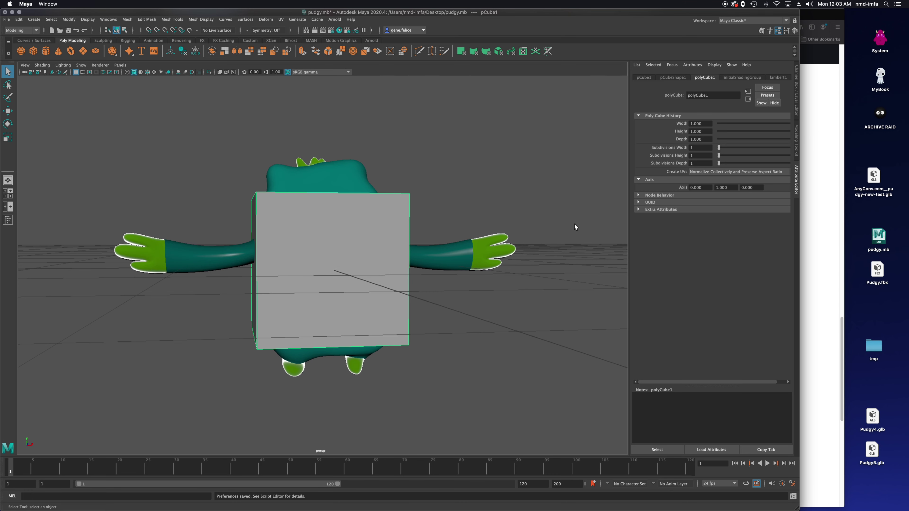
# Step: Set the cube's width, height and depth to 1.7 each
pyautogui.click(709, 124)
pyautogui.write('1.7')
pyautogui.press('Return')
pyautogui.click(707, 132)
pyautogui.write('1')
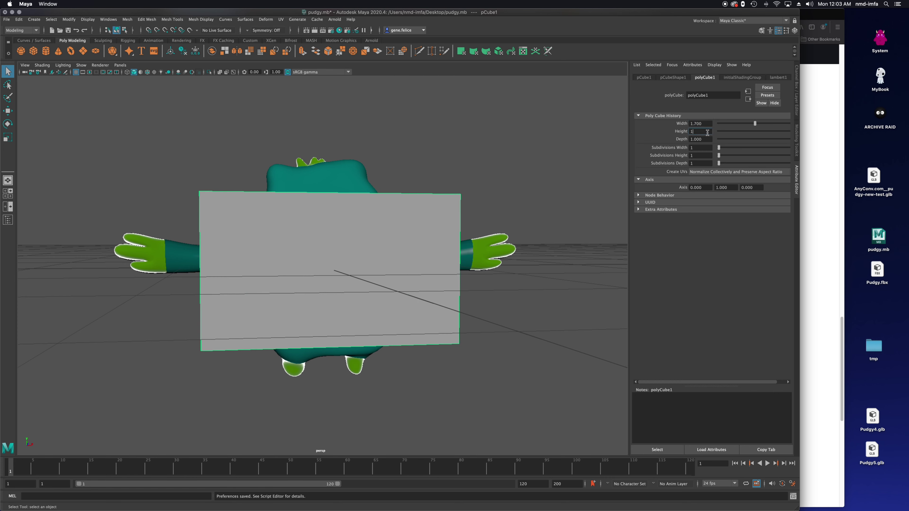
pyautogui.write('.7')
pyautogui.press('Return')
pyautogui.click(699, 139)
pyautogui.write('1.')
pyautogui.press('Return')
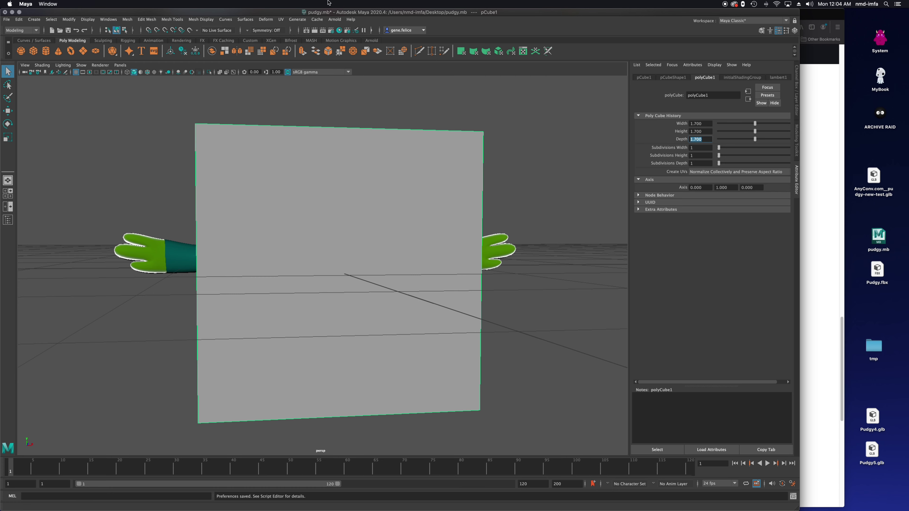
# Step: Turn on X-Ray shading and select the Pudgy mesh to compare its size with the reference cube
pyautogui.click(41, 66)
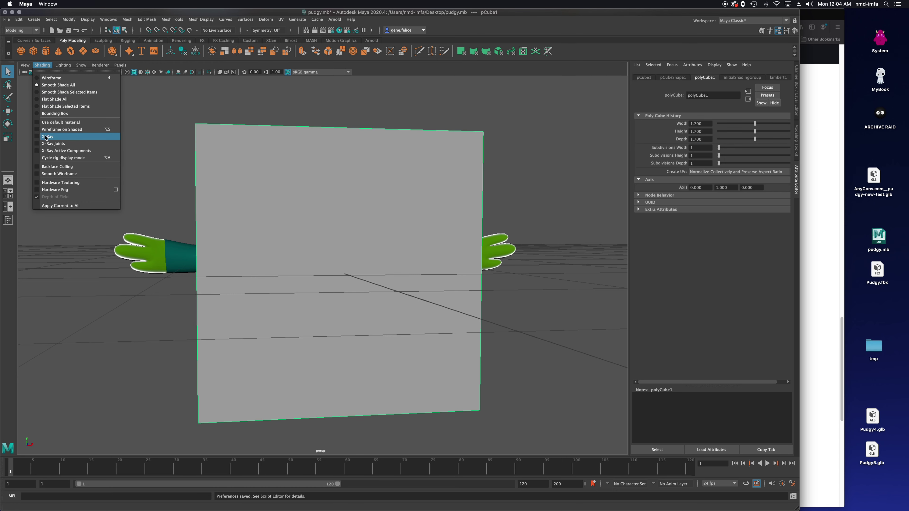
pyautogui.click(54, 136)
pyautogui.keyDown('alt'); pyautogui.moveTo(421, 276); pyautogui.dragTo(477, 264); pyautogui.keyUp('alt')
pyautogui.click(477, 265)
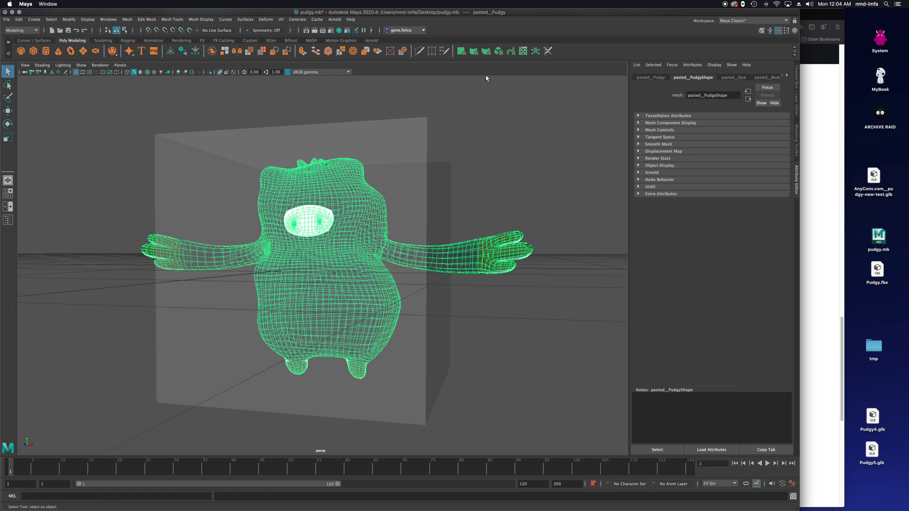
pyautogui.moveTo(331, 195)
pyautogui.keyDown('alt'); pyautogui.mouseDown()
pyautogui.moveTo(412, 197)
pyautogui.moveTo(323, 200)
pyautogui.mouseUp(); pyautogui.keyUp('alt')
pyautogui.click(18, 19)
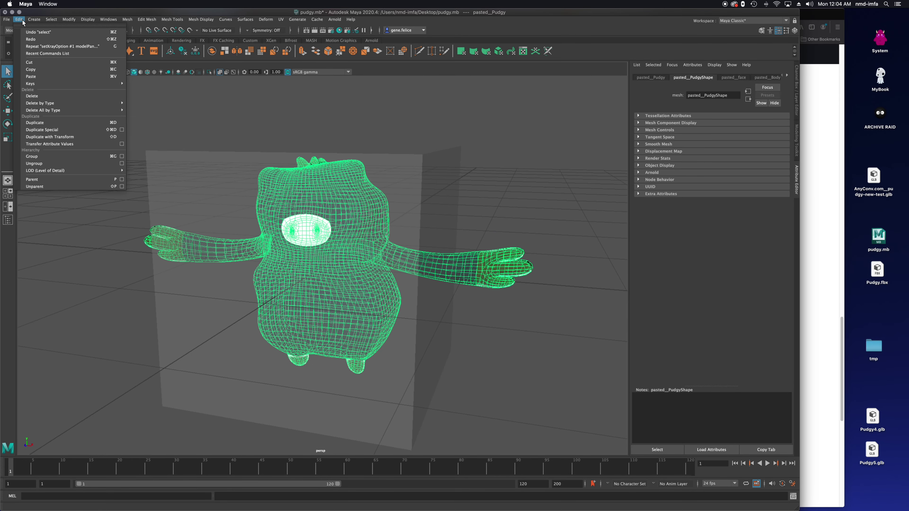
pyautogui.moveTo(31, 21)
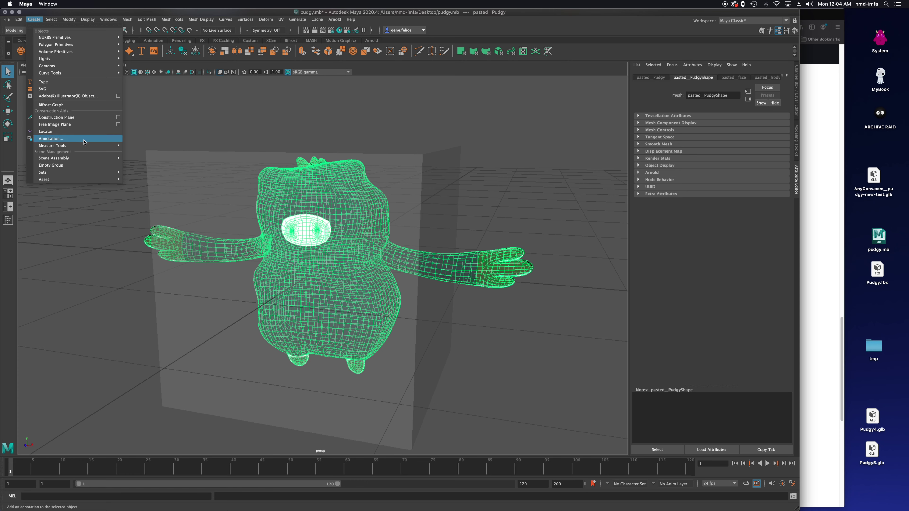
pyautogui.moveTo(85, 146)
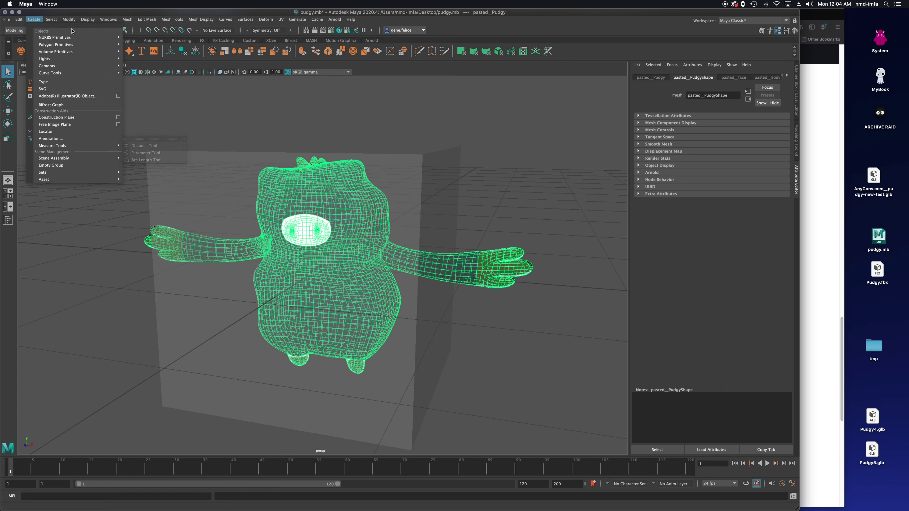
pyautogui.click(34, 19)
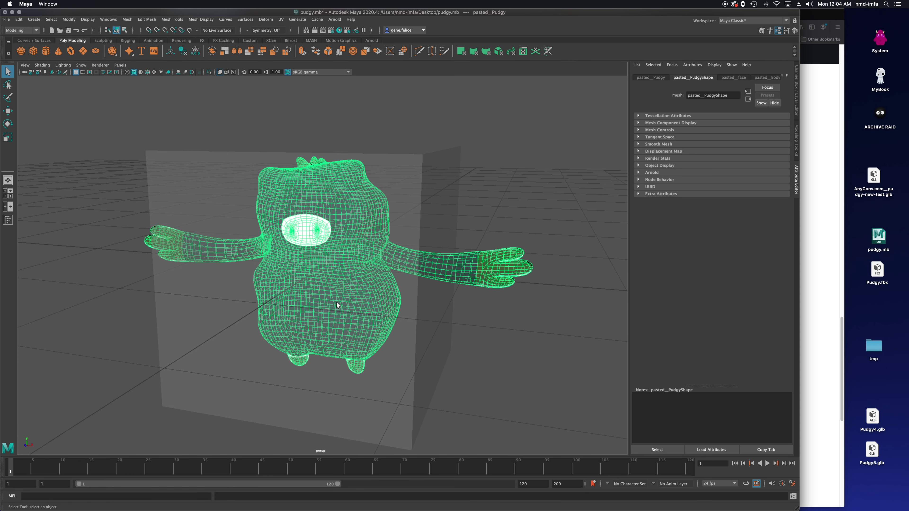
# Step: Switch to a full-size front view and delete the reference cube in front of Pudgy
pyautogui.keyDown('alt'); pyautogui.moveTo(369, 376); pyautogui.dragTo(385, 374); pyautogui.keyUp('alt')
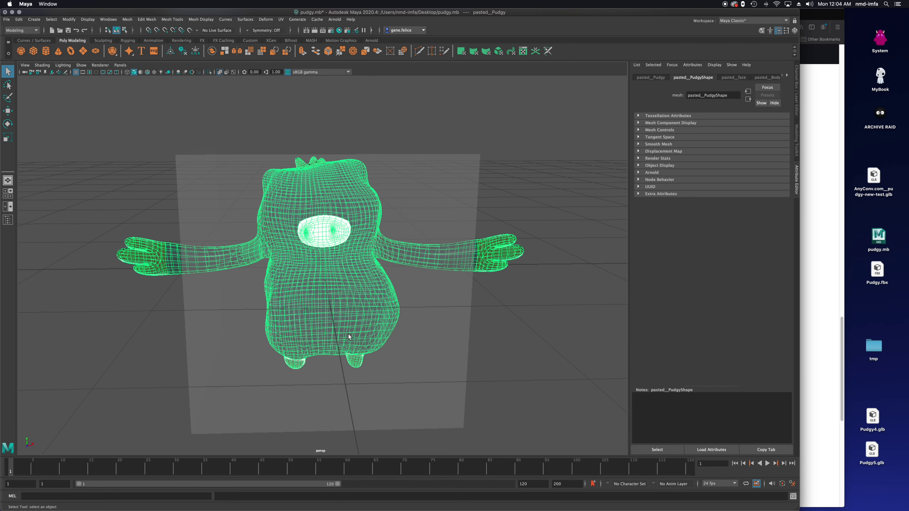
pyautogui.press('space')
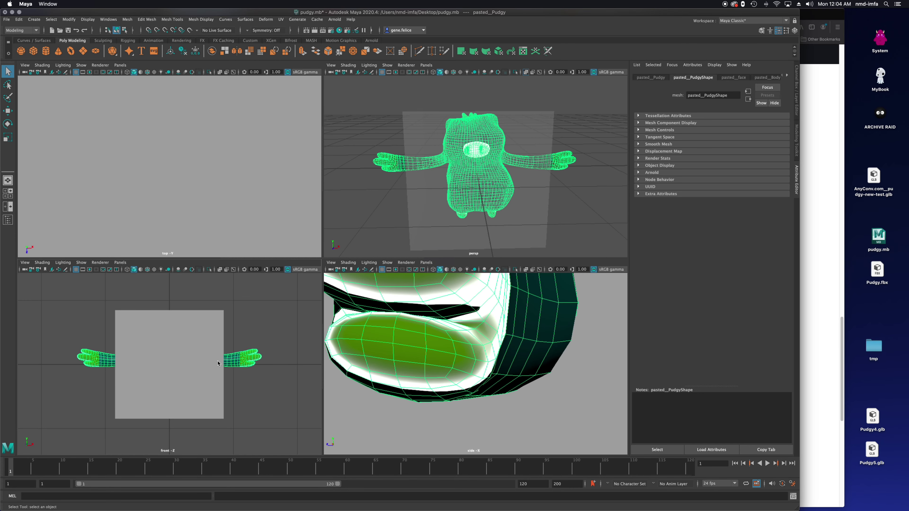
pyautogui.press('space')
pyautogui.click(327, 276)
pyautogui.press('Delete')
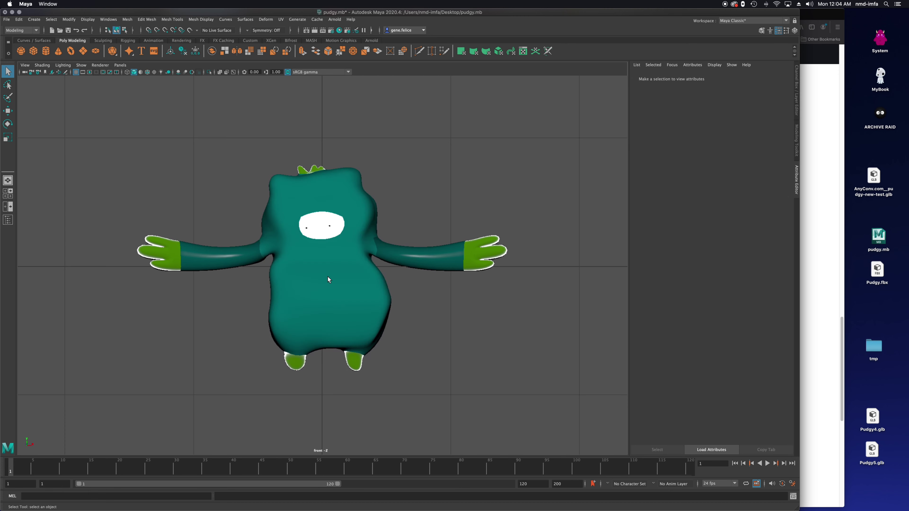
# Step: Measure Pudgy's height with the Distance Tool from the bottom of a foot to the top of the hair tuft
pyautogui.click(51, 19)
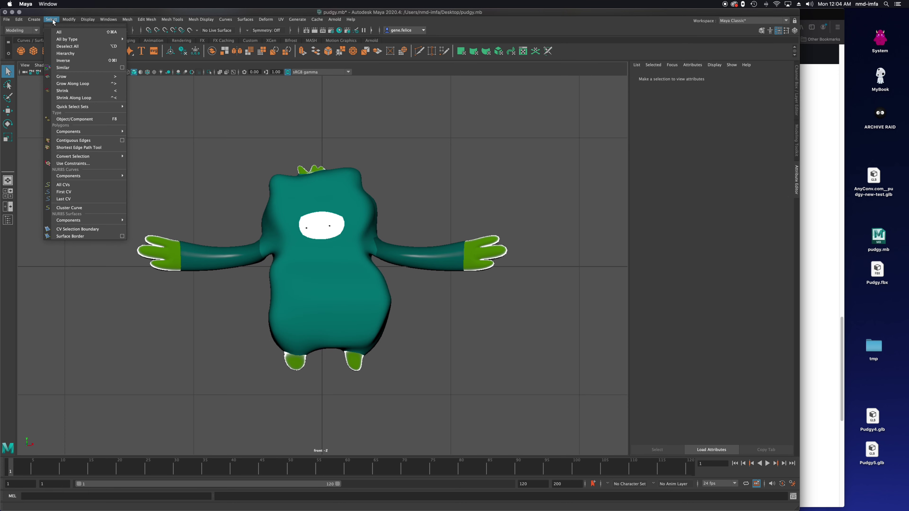
pyautogui.moveTo(32, 22)
pyautogui.moveTo(75, 145)
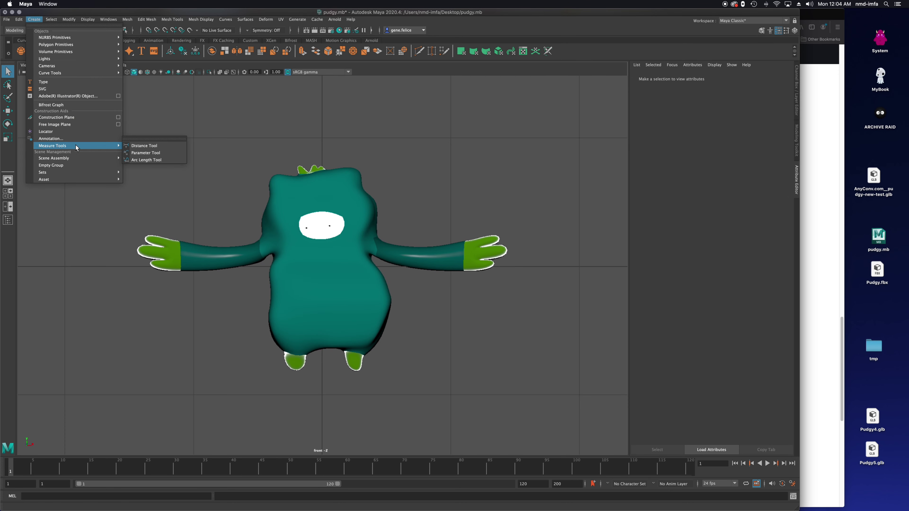
pyautogui.click(144, 145)
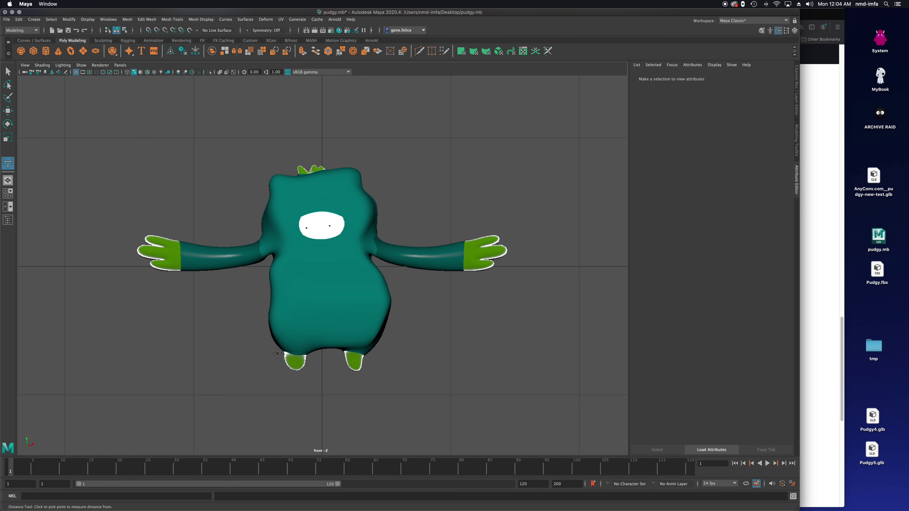
pyautogui.click(297, 370)
pyautogui.click(300, 167)
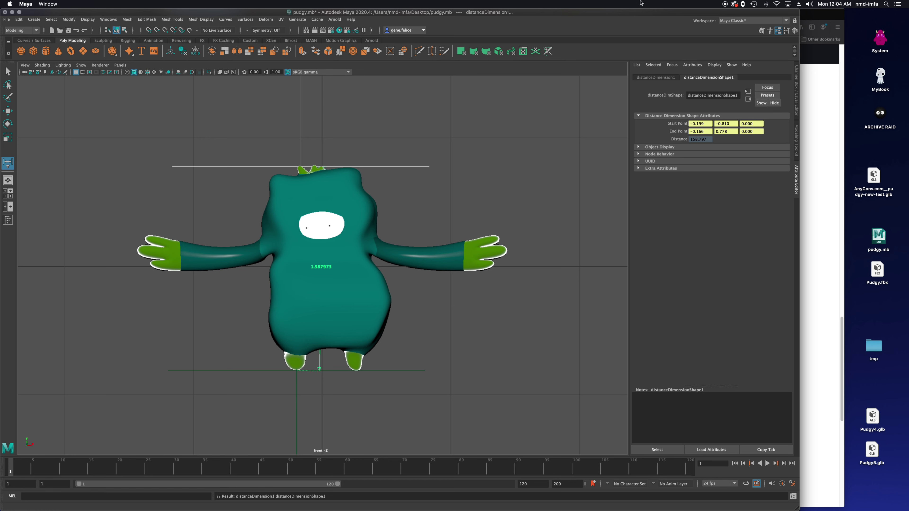
# Step: Switch to Firefox and review the Hubs avatar documentation on custom models, the recommended height and the model upload instructions
pyautogui.click(803, 121)
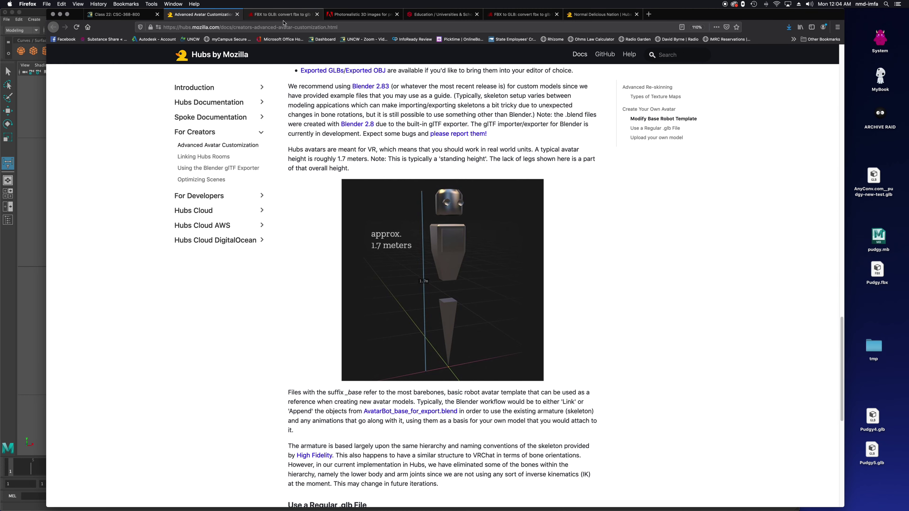
pyautogui.scroll(-2, 456, 236)
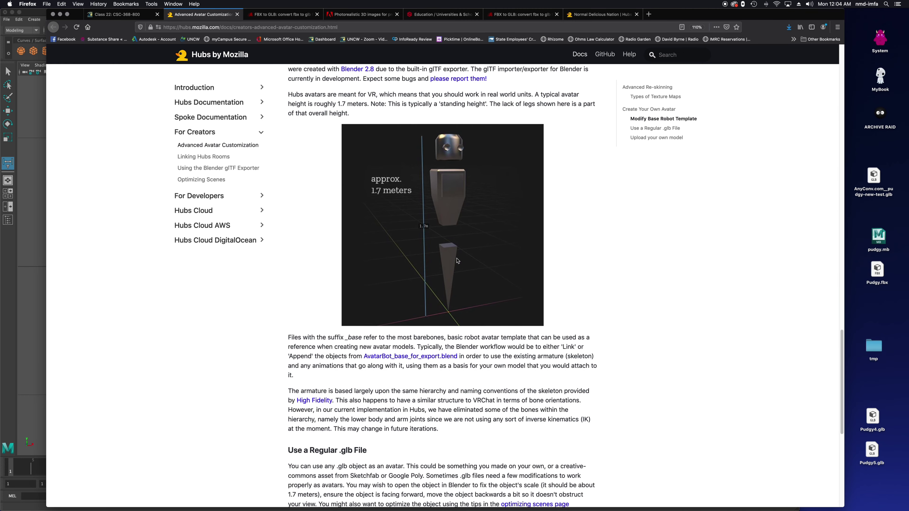
pyautogui.scroll(3, 465, 288)
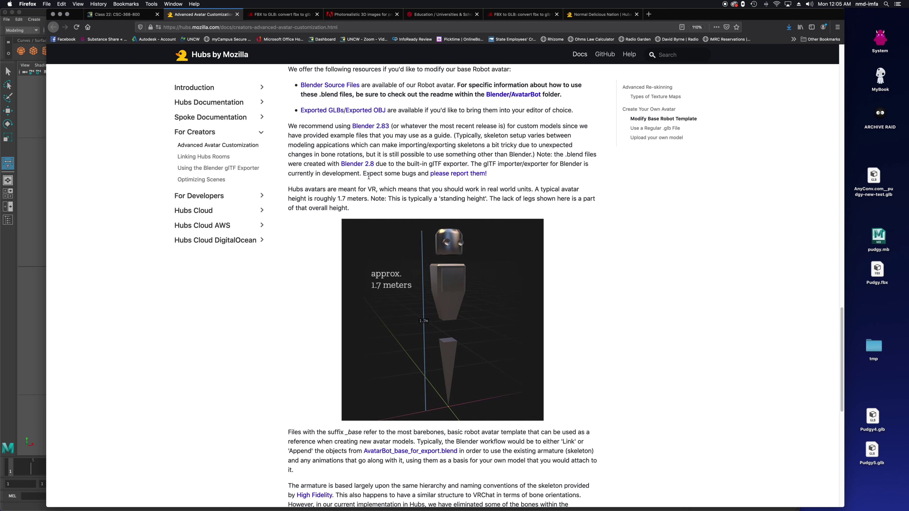
pyautogui.scroll(10, 465, 285)
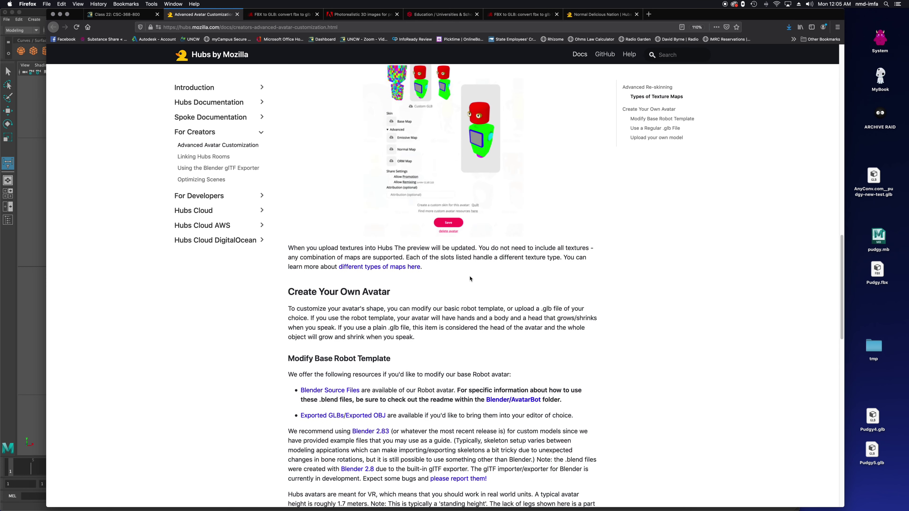
pyautogui.scroll(6, 471, 278)
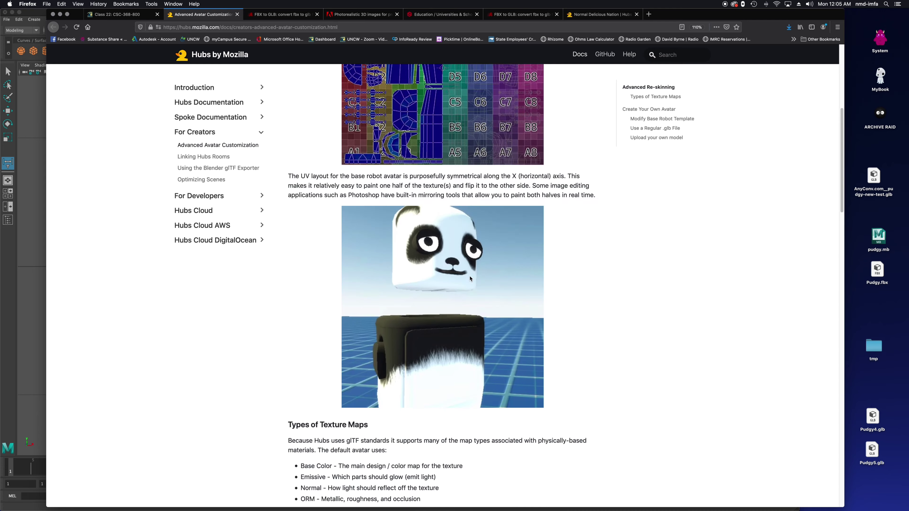
pyautogui.scroll(-15, 471, 278)
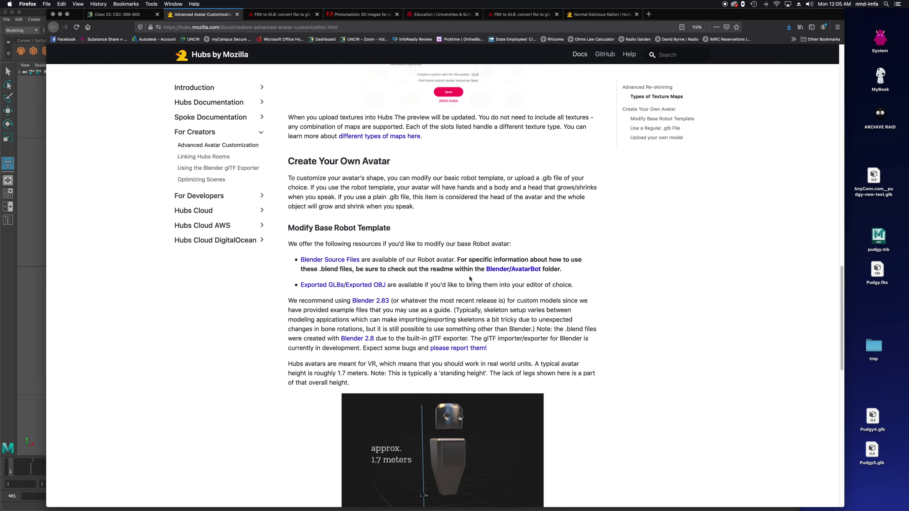
pyautogui.scroll(-4, 467, 278)
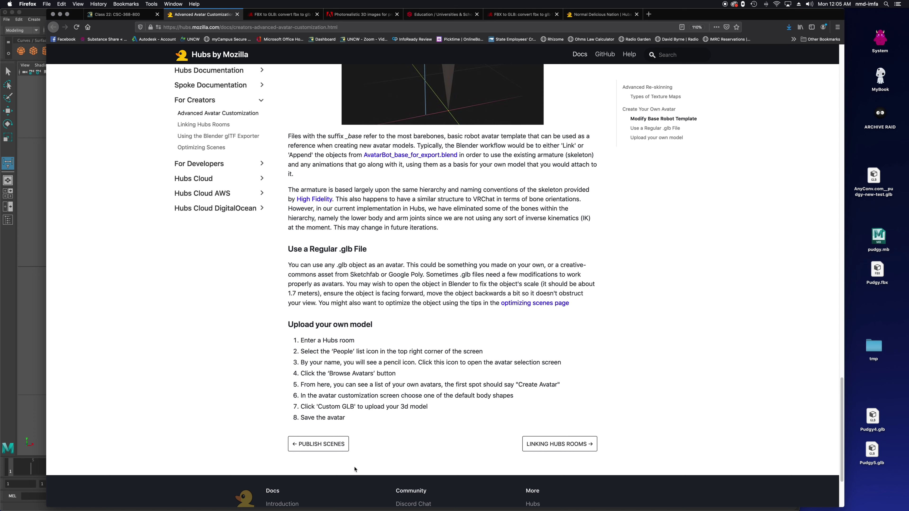
# Step: Look over the AnyConv FBX to GLB converter pages and the custom avatar preview in the Hubs avatar editor
pyautogui.click(283, 15)
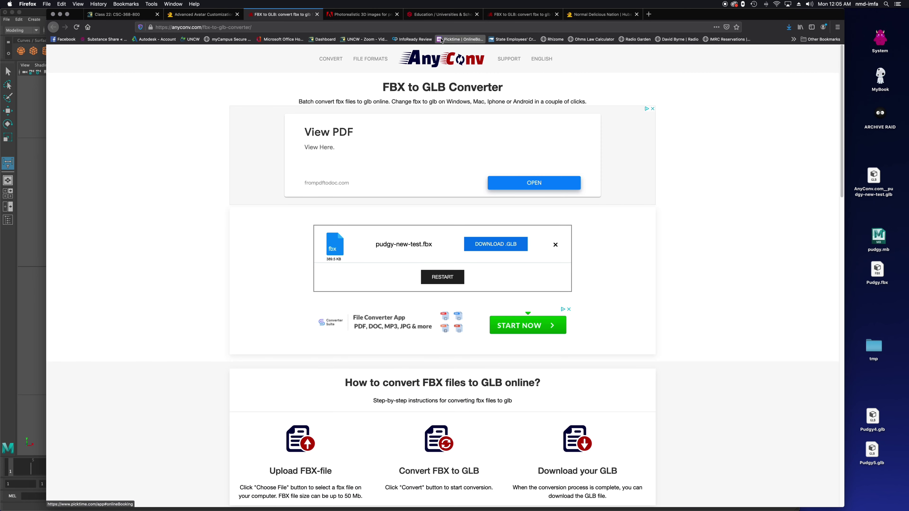
pyautogui.click(522, 15)
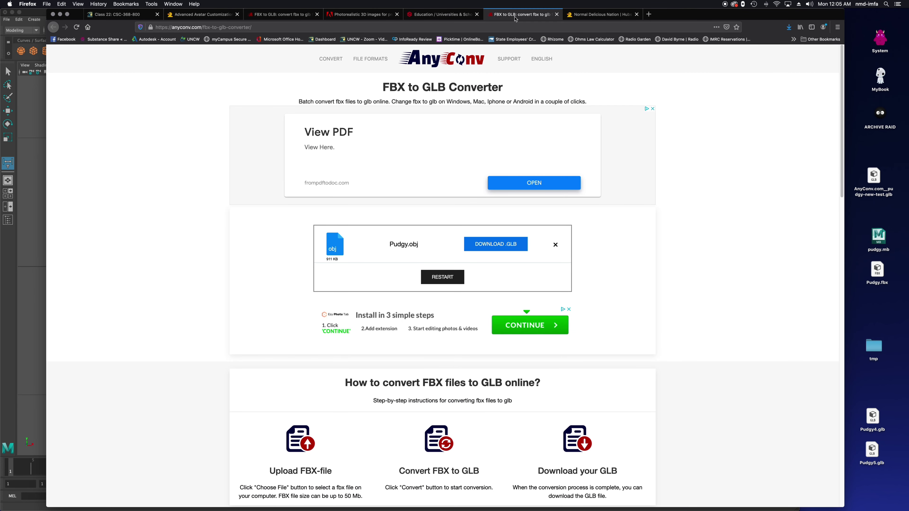
pyautogui.click(590, 14)
pyautogui.moveTo(524, 219)
pyautogui.mouseDown()
pyautogui.moveTo(503, 201)
pyautogui.moveTo(564, 203)
pyautogui.moveTo(536, 173)
pyautogui.moveTo(499, 207)
pyautogui.moveTo(521, 217)
pyautogui.mouseUp()
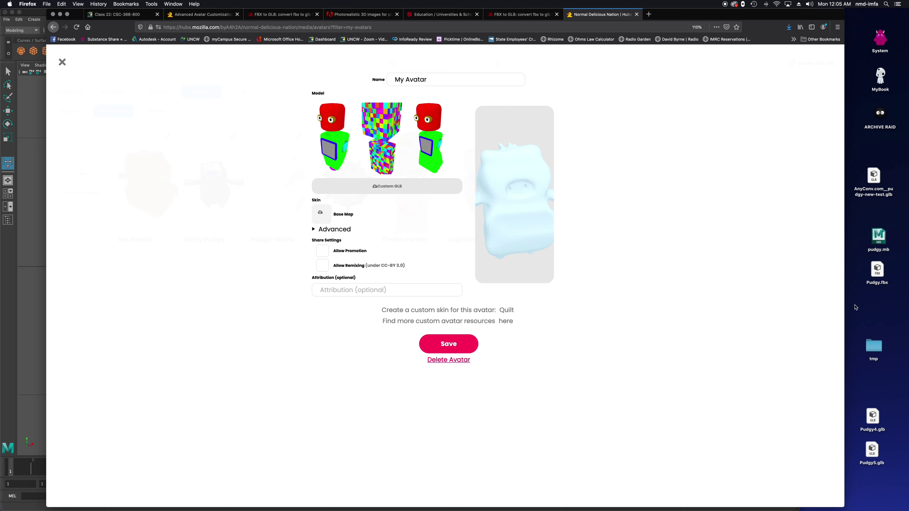
# Step: Move the old AnyConv GLB, Pudgy.fbx, the tmp folder, Pudgy4.glb and Pudgy5.glb from the desktop to the trash
pyautogui.press('super+Tab')
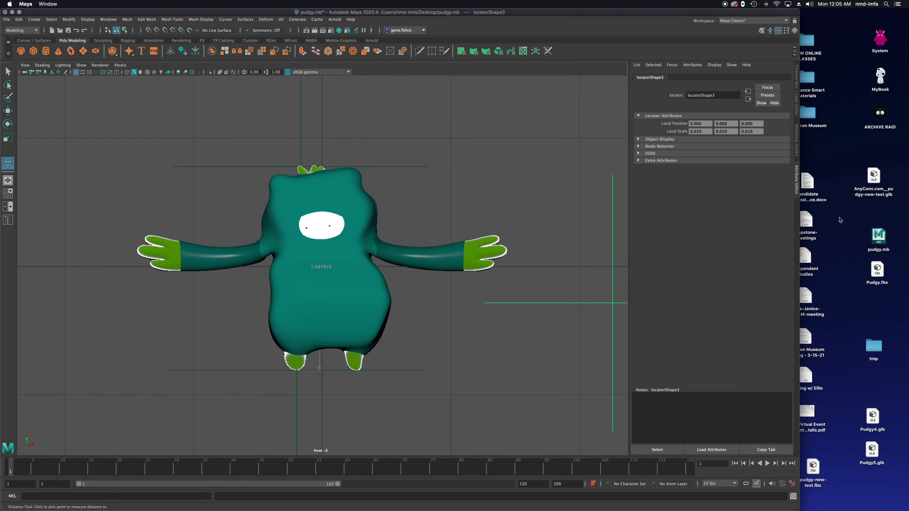
pyautogui.click(877, 272)
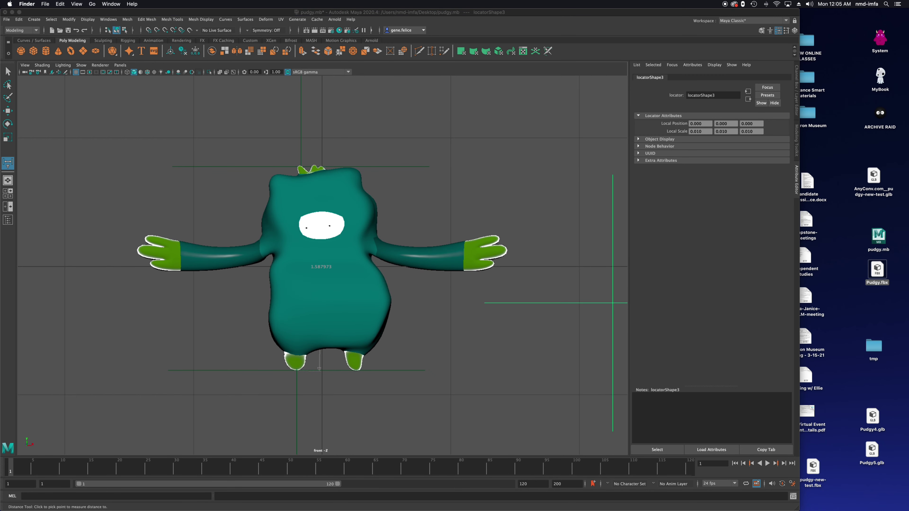
pyautogui.click(875, 179)
pyautogui.press('super+BackSpace')
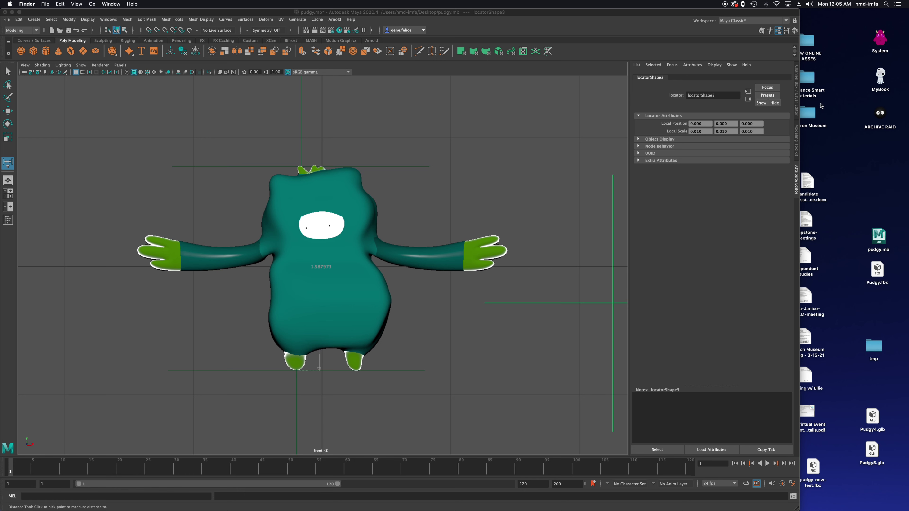
pyautogui.moveTo(856, 417); pyautogui.dragTo(894, 463)
pyautogui.keyDown('super'); pyautogui.click(811, 470); pyautogui.keyUp('super')
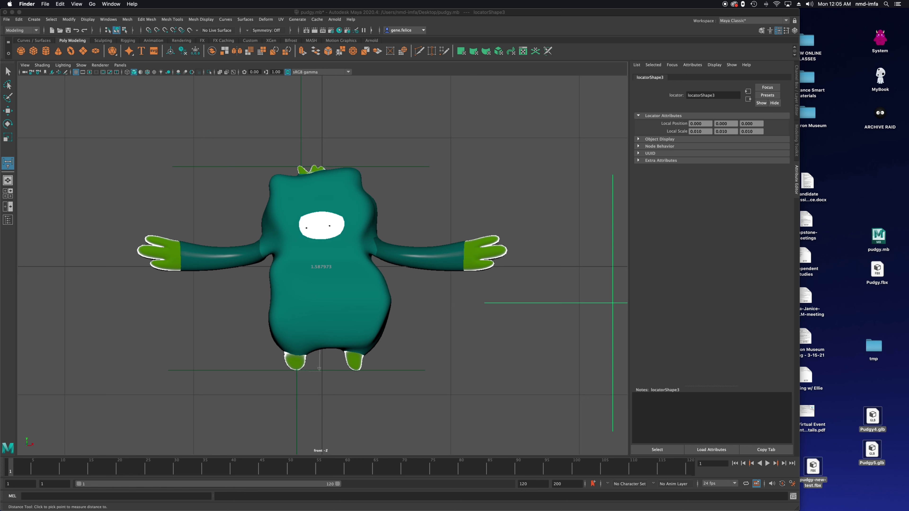
pyautogui.click(861, 288)
pyautogui.moveTo(857, 266)
pyautogui.mouseDown()
pyautogui.moveTo(884, 362)
pyautogui.moveTo(879, 461)
pyautogui.mouseUp()
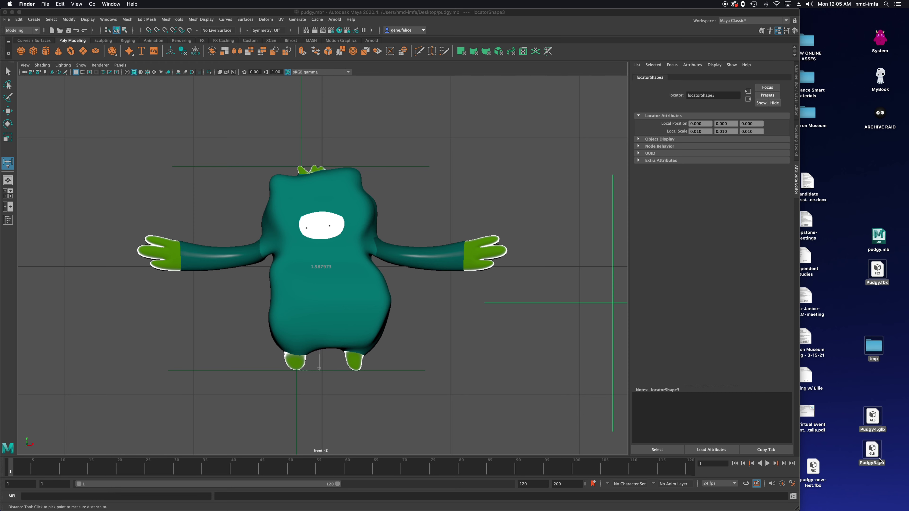
pyautogui.press('super+BackSpace')
pyautogui.click(765, 269)
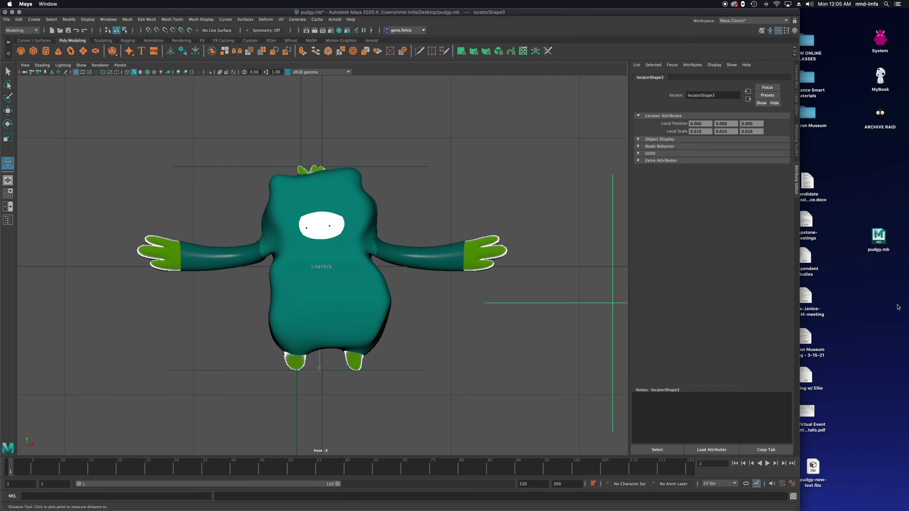
# Step: Hide Maya, place pudgy-new-test.fbx below pudgy.mb on the desktop, and open Adobe Dimension
pyautogui.press('super+h')
pyautogui.moveTo(810, 472); pyautogui.dragTo(873, 282)
pyautogui.moveTo(653, 508)
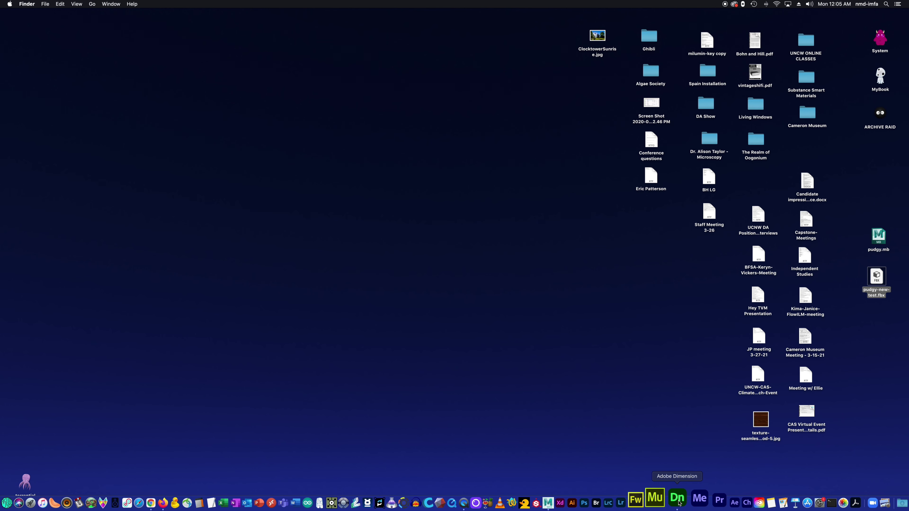
pyautogui.click(678, 499)
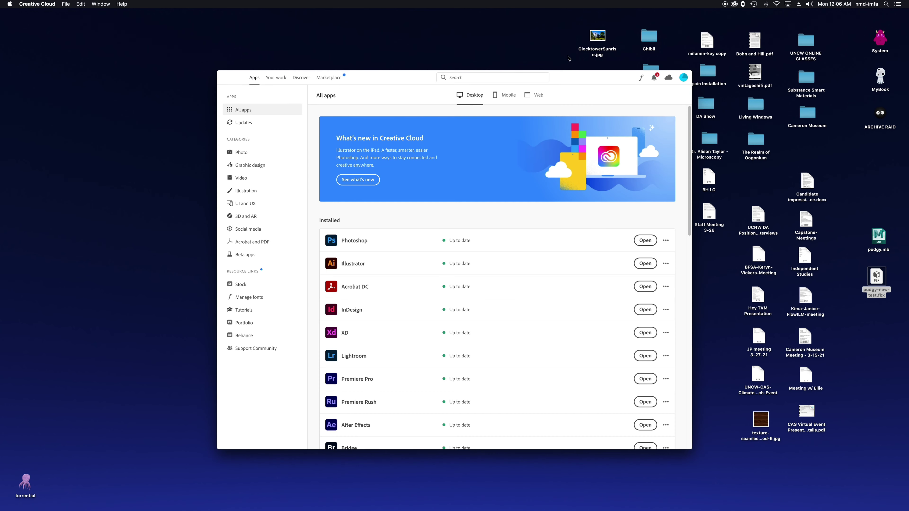
# Step: Search Creative Cloud for "dimension", restrict the results to apps, and hide Creative Cloud
pyautogui.scroll(-5, 451, 245)
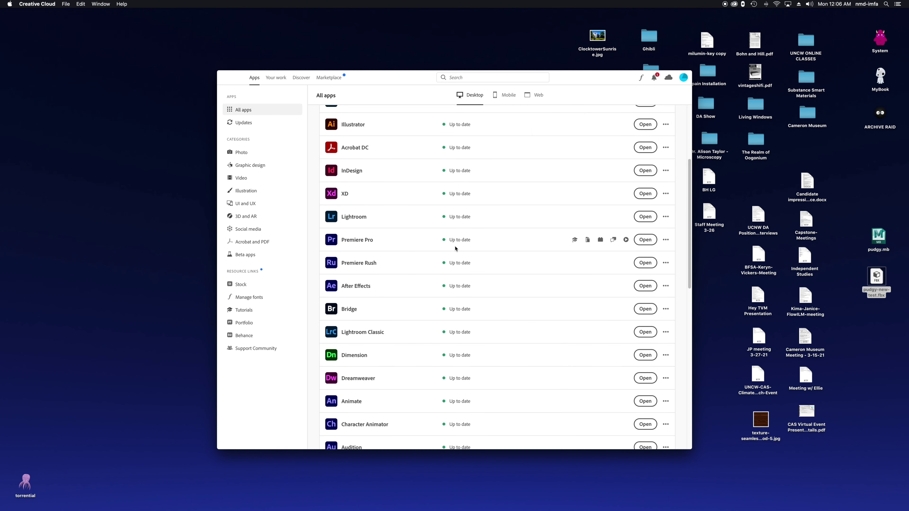
pyautogui.scroll(-10, 455, 247)
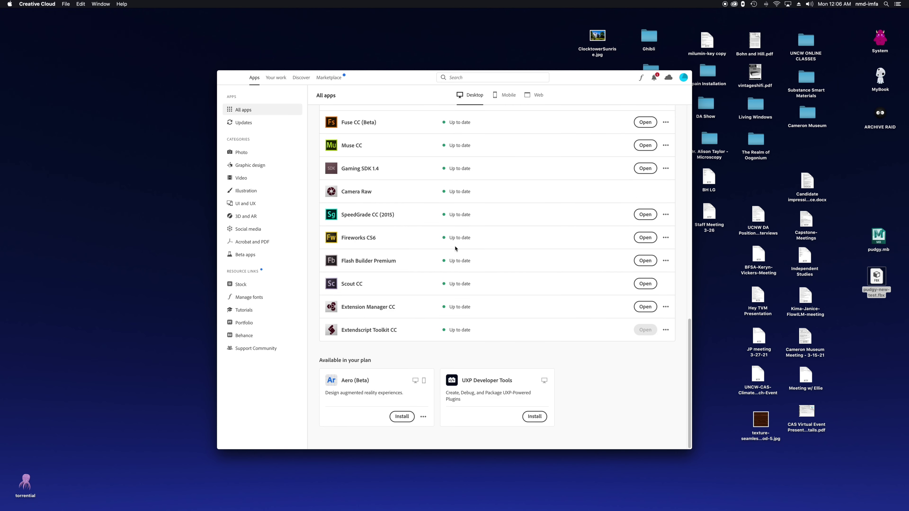
pyautogui.scroll(15, 448, 229)
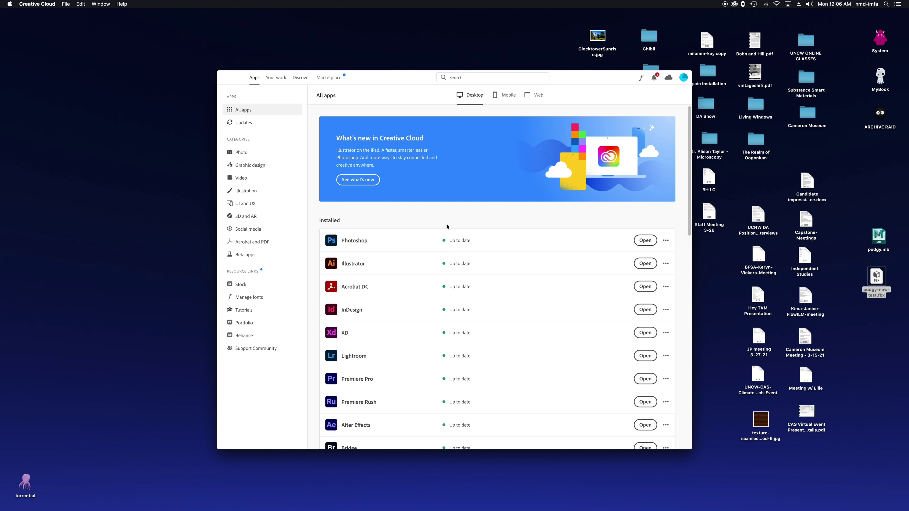
pyautogui.click(503, 78)
pyautogui.write('dimension')
pyautogui.press('Return')
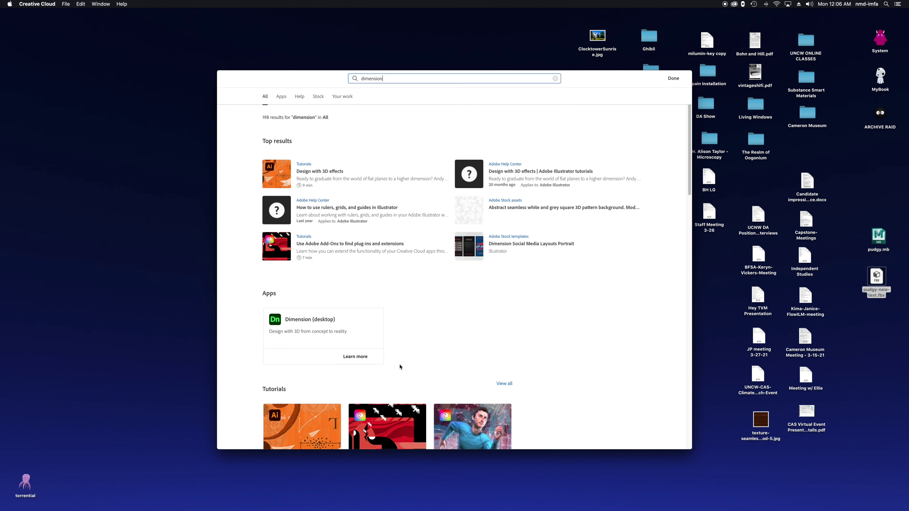
pyautogui.scroll(-5, 383, 339)
pyautogui.scroll(-1, 392, 338)
pyautogui.scroll(15, 400, 329)
pyautogui.click(281, 96)
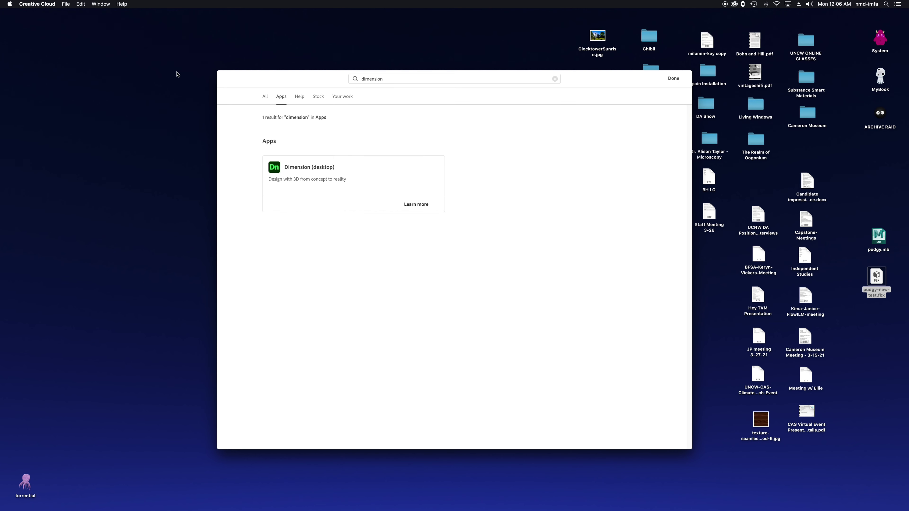
pyautogui.press('super+q')
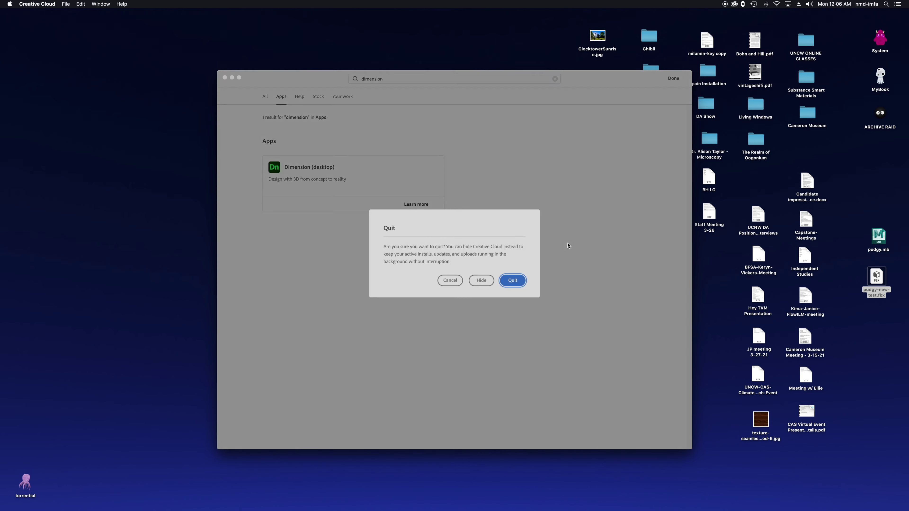
pyautogui.click(480, 278)
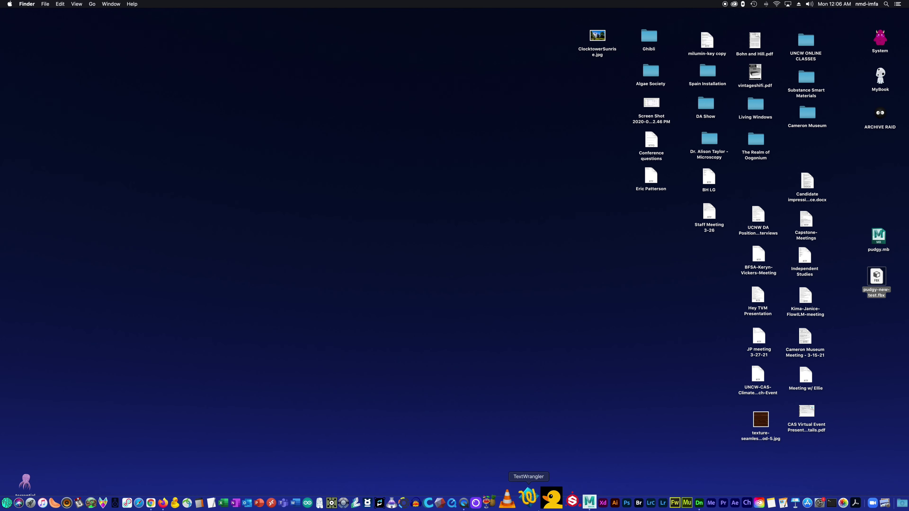
# Step: Switch to Adobe Dimension and import pudgy-new-test.fbx into the open scene with the red Pudgy model
pyautogui.click(677, 508)
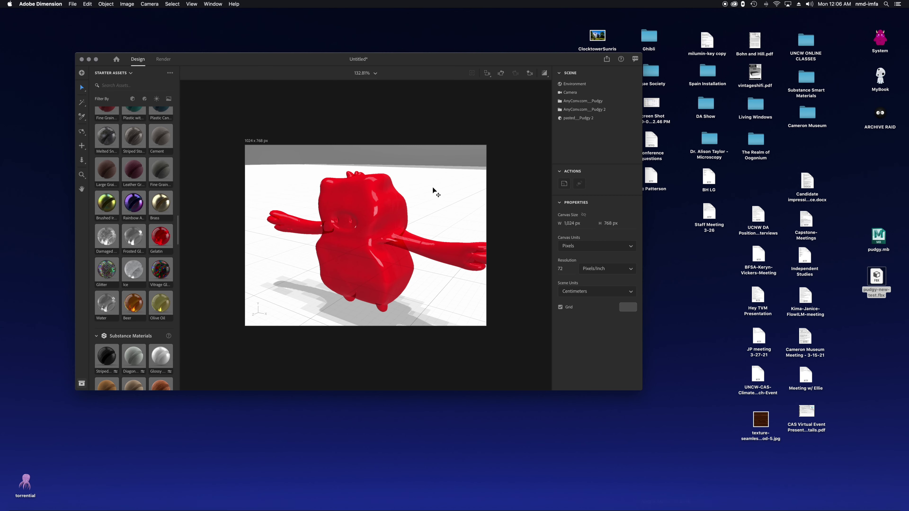
pyautogui.click(402, 228)
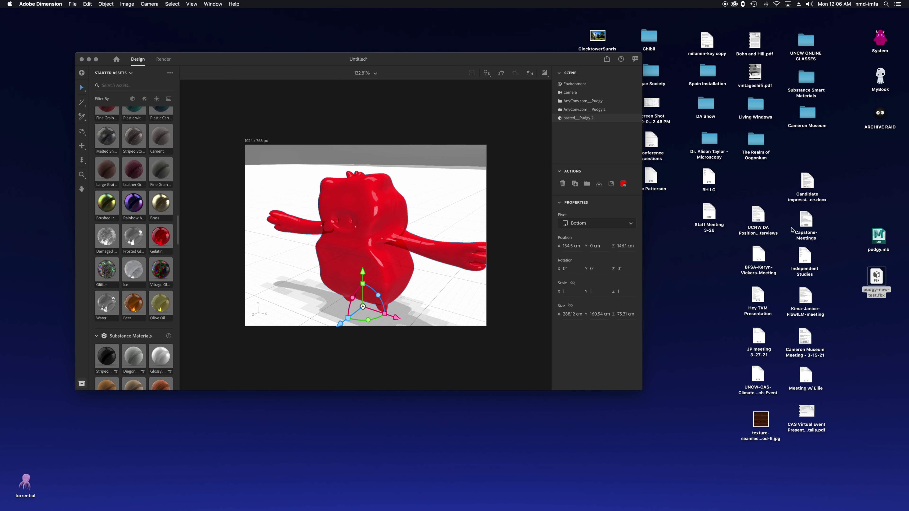
pyautogui.moveTo(877, 276); pyautogui.dragTo(372, 206)
pyautogui.click(369, 229)
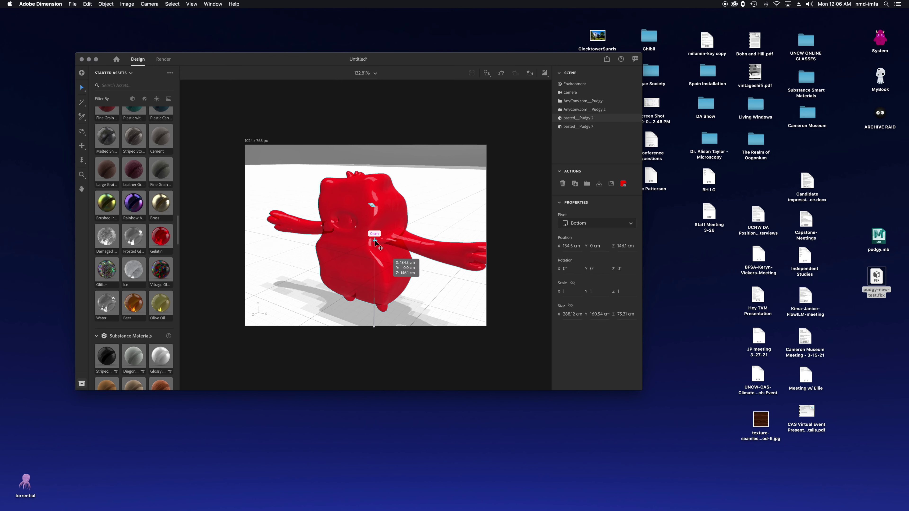
# Step: Create a new blank document in place of the old Pudgy scene and reposition the window on the desktop
pyautogui.click(72, 5)
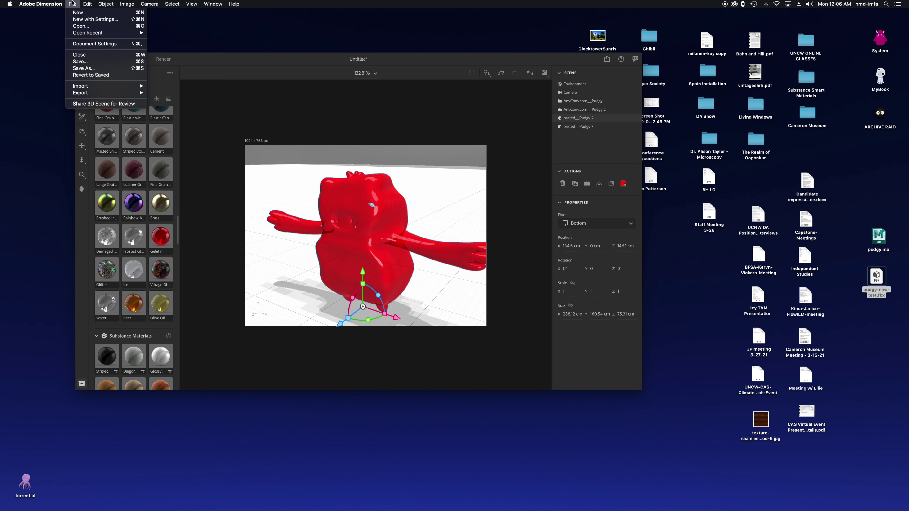
pyautogui.click(82, 12)
pyautogui.click(335, 88)
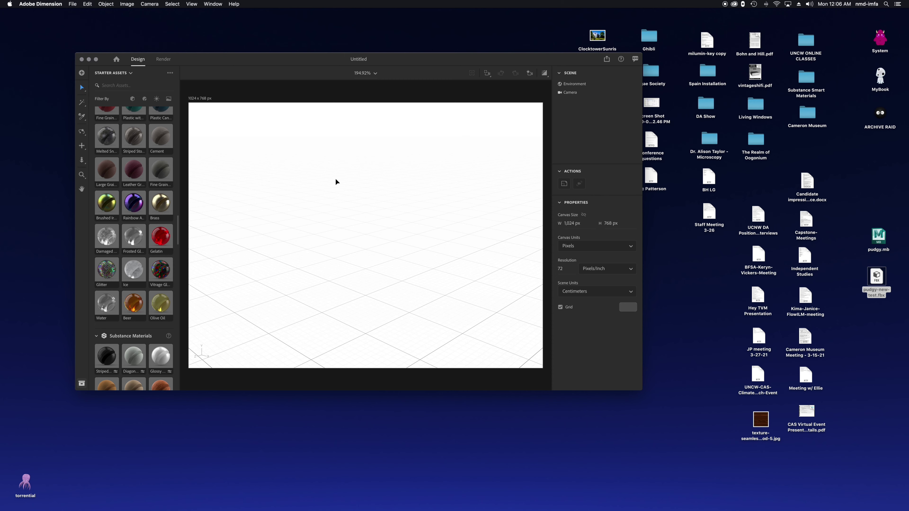
pyautogui.moveTo(301, 59); pyautogui.dragTo(312, 89)
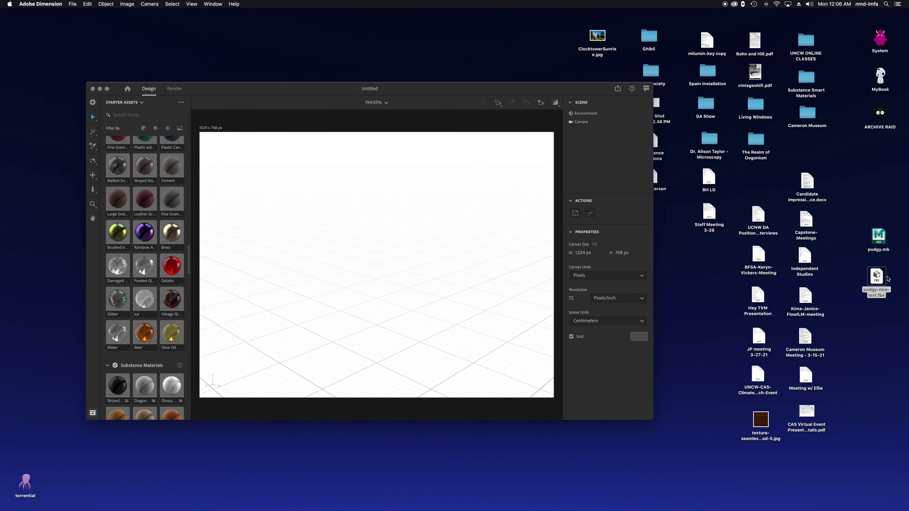
# Step: Import pudgy-new-test.fbx into the blank document and raise the model to a Y position of 0 cm
pyautogui.moveTo(879, 281); pyautogui.dragTo(394, 260)
pyautogui.scroll(5, 386, 256)
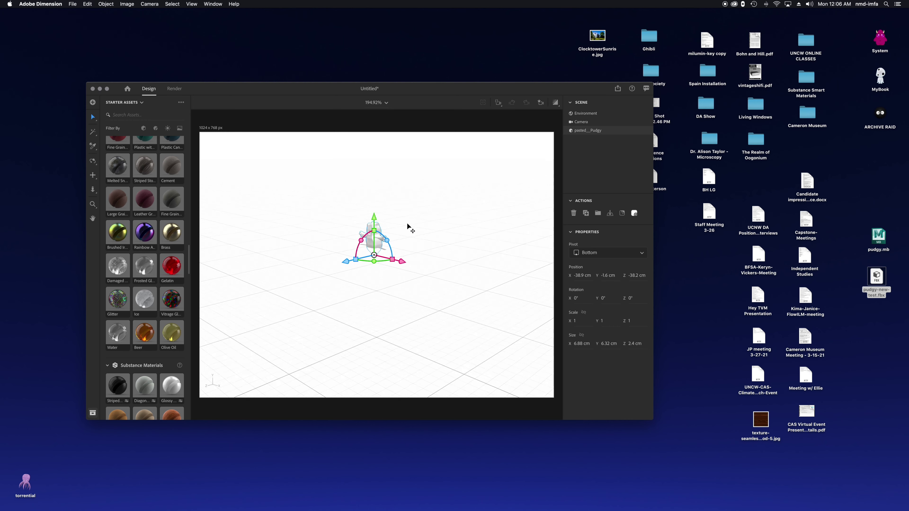
pyautogui.scroll(5, 408, 224)
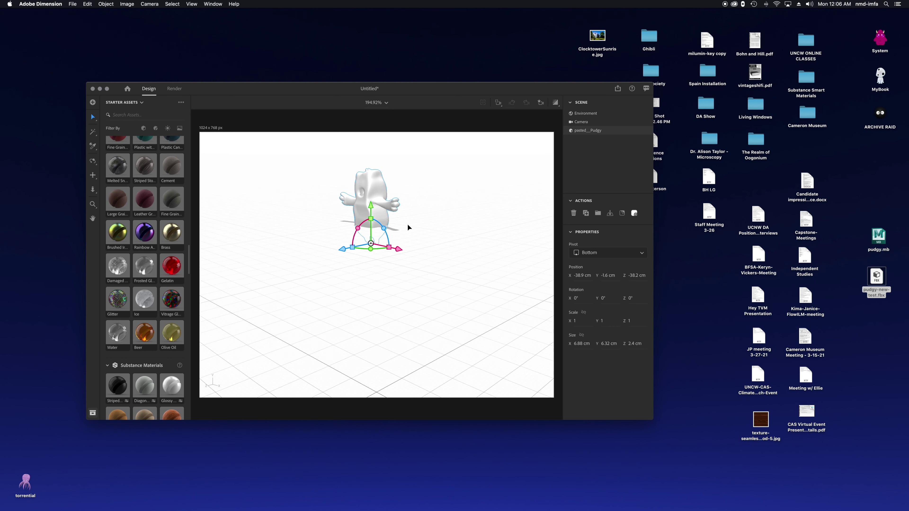
pyautogui.scroll(5, 419, 303)
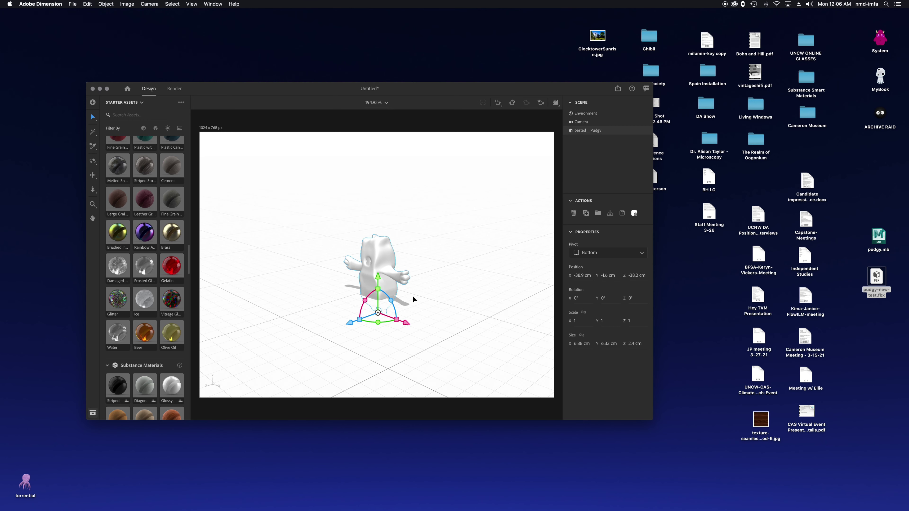
pyautogui.moveTo(380, 286); pyautogui.dragTo(375, 263)
pyautogui.moveTo(403, 295); pyautogui.dragTo(420, 276, button='middle')
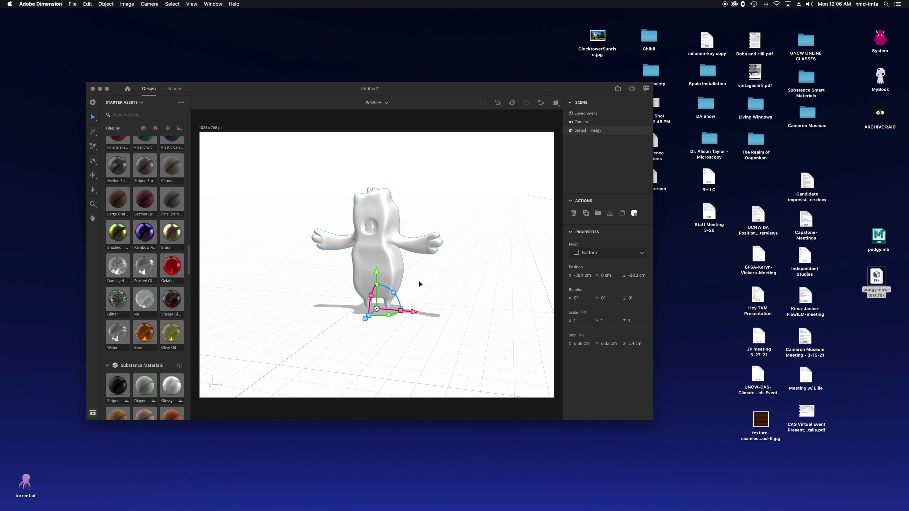
# Step: Widen the Pudgy model along X to a scale of 1.5 and deselect it
pyautogui.moveTo(401, 310); pyautogui.dragTo(413, 312)
pyautogui.click(447, 315)
pyautogui.moveTo(425, 316); pyautogui.dragTo(380, 303, button='middle')
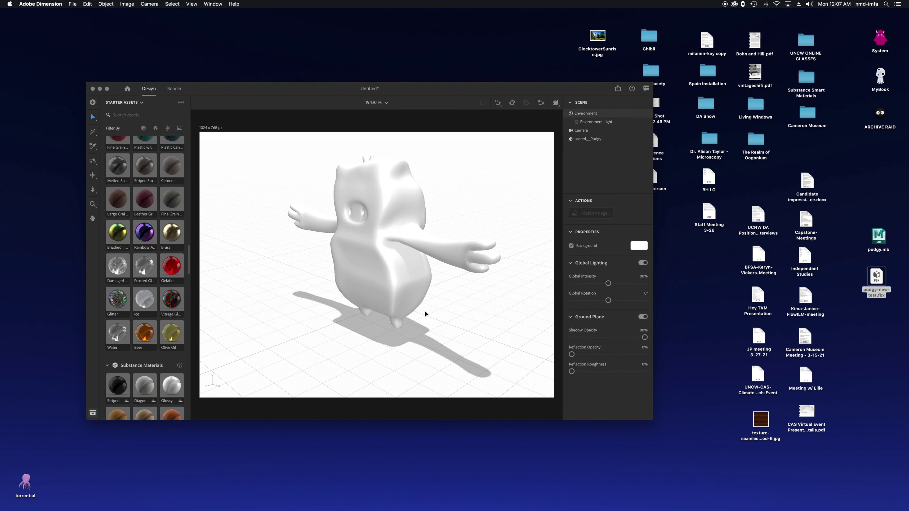
pyautogui.moveTo(441, 298); pyautogui.dragTo(465, 288, button='middle')
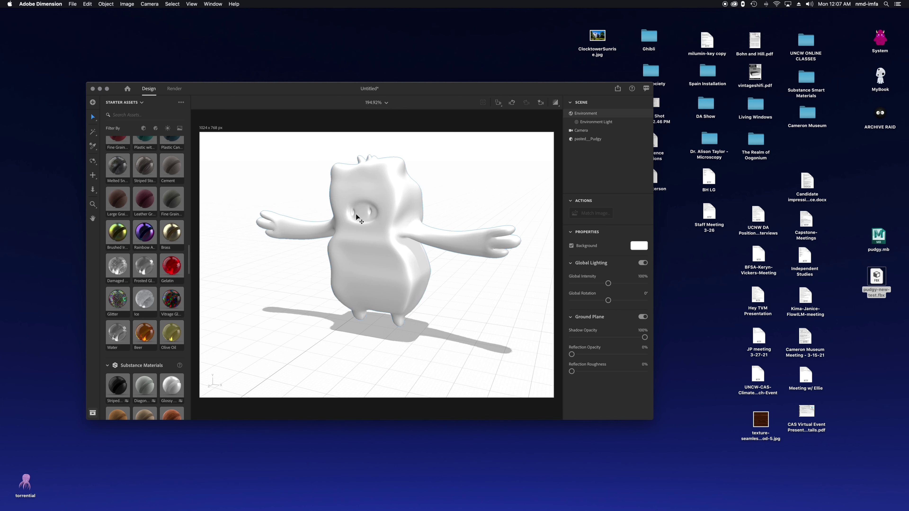
# Step: Apply the Gelatin material to Pudgy's body
pyautogui.moveTo(171, 270); pyautogui.dragTo(368, 259)
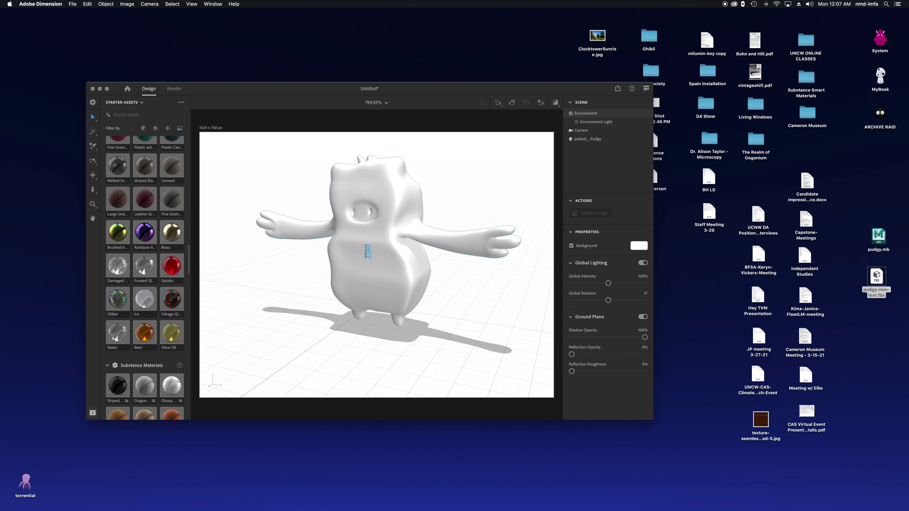
pyautogui.click(363, 214)
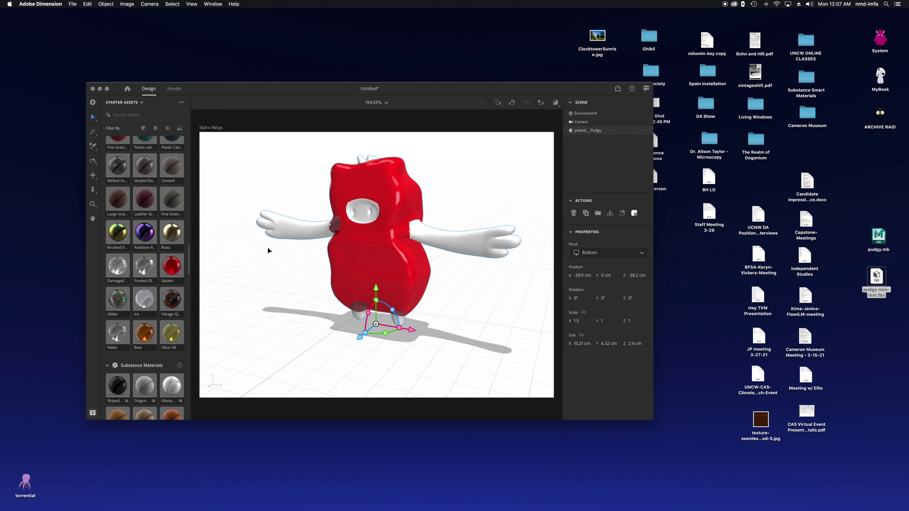
pyautogui.moveTo(323, 292)
pyautogui.mouseDown(button='right')
pyautogui.moveTo(422, 260)
pyautogui.moveTo(436, 305)
pyautogui.moveTo(321, 297)
pyautogui.moveTo(315, 304)
pyautogui.mouseUp(button='right')
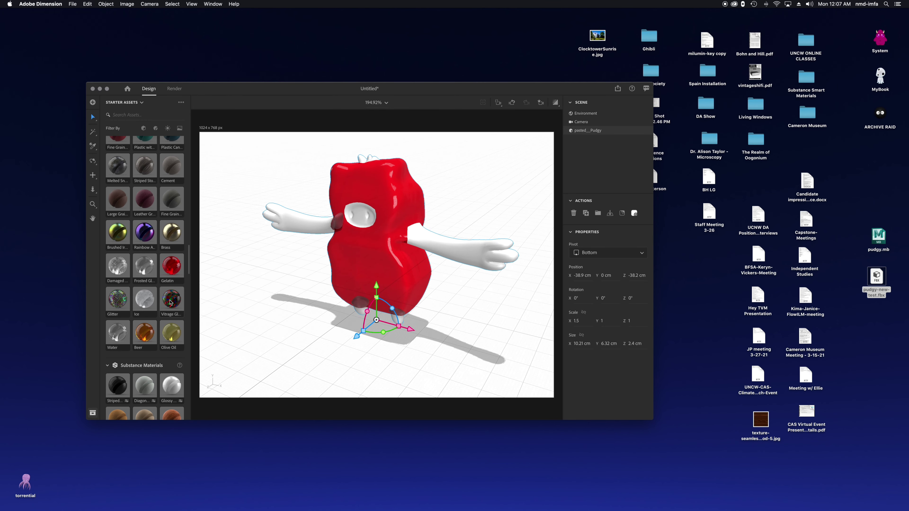
# Step: Try the Beer and Gelatin materials on the whole selected model and undo both
pyautogui.moveTo(147, 333); pyautogui.dragTo(459, 248)
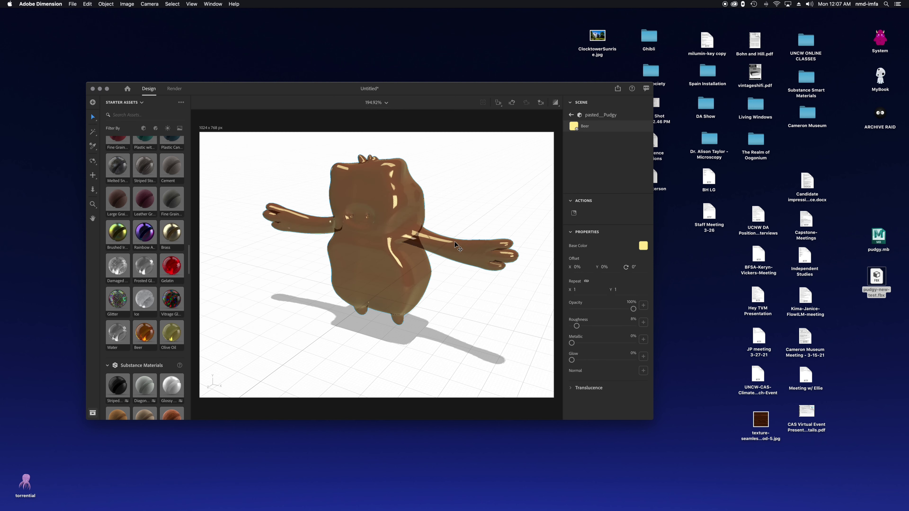
pyautogui.moveTo(178, 273); pyautogui.dragTo(358, 257)
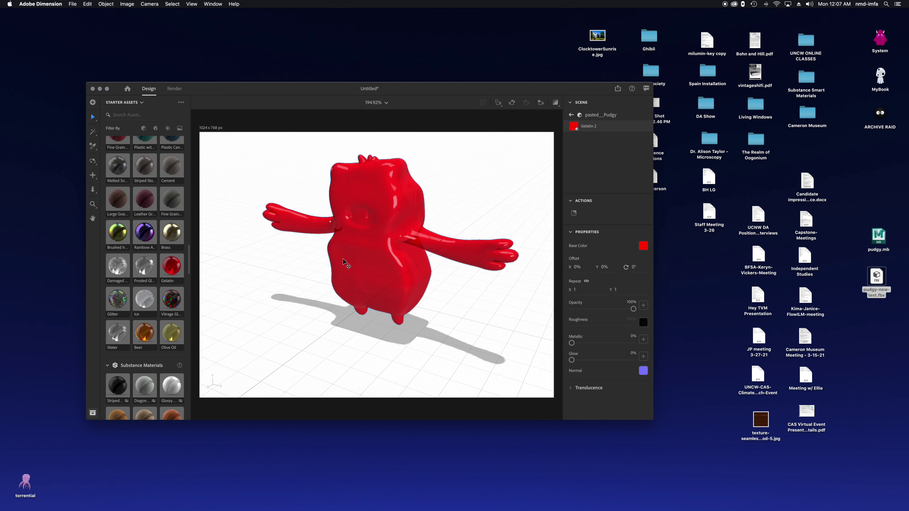
pyautogui.press('super+z')
pyautogui.press('super+z')
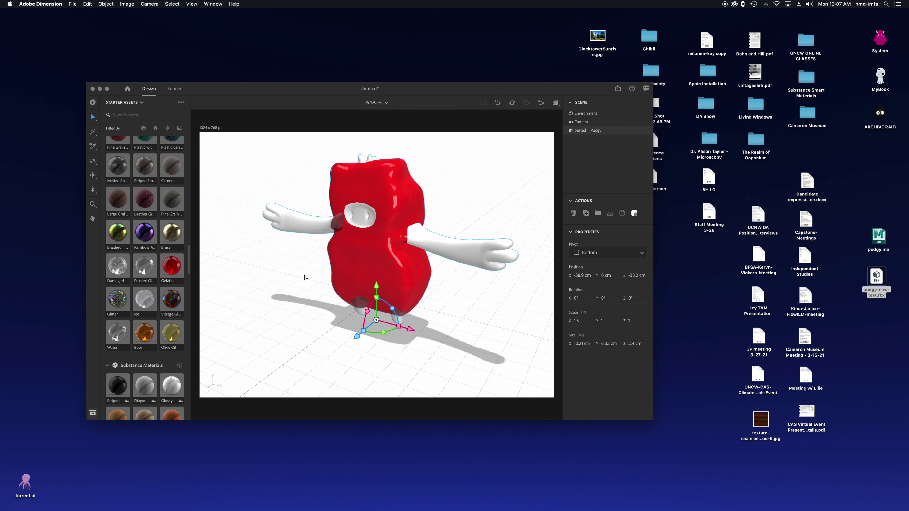
# Step: Deselect the model and apply the Leather Grain material to its hair, hands and feet
pyautogui.click(463, 358)
pyautogui.click(387, 278)
pyautogui.click(450, 314)
pyautogui.click(378, 267)
pyautogui.click(302, 268)
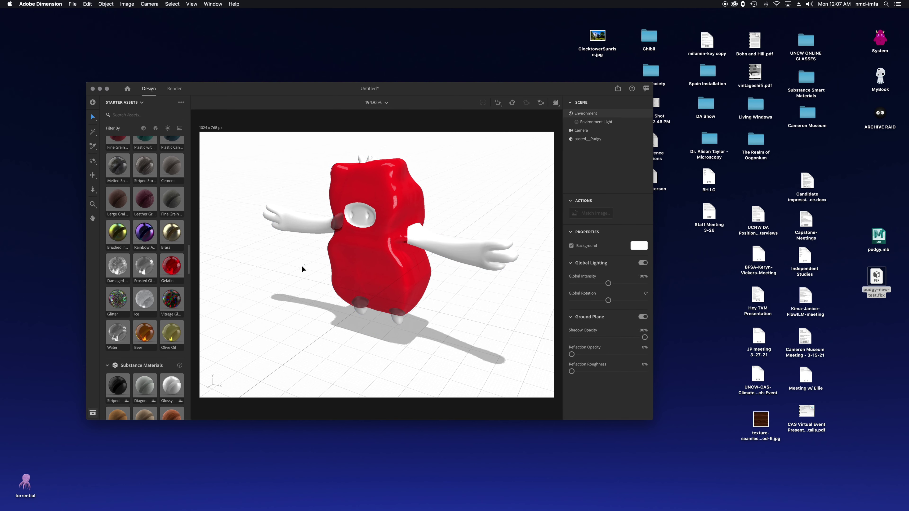
pyautogui.moveTo(311, 278); pyautogui.dragTo(318, 298)
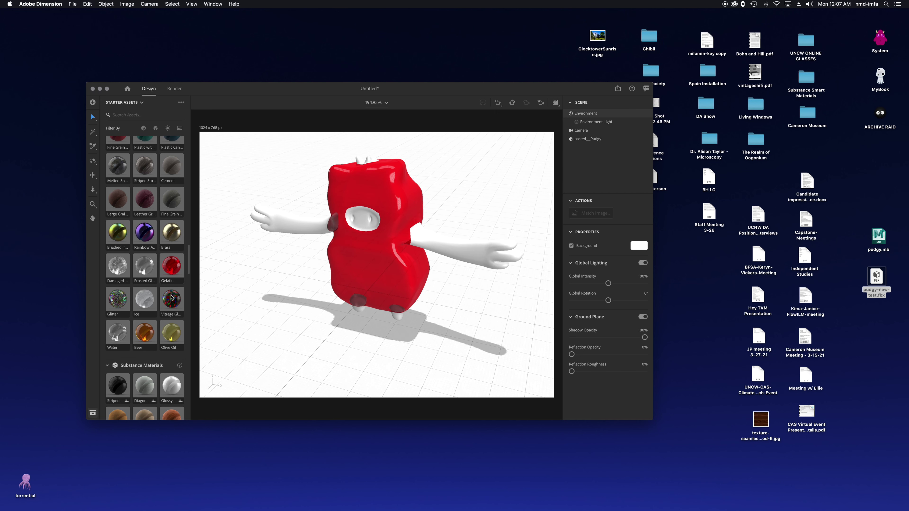
pyautogui.moveTo(145, 199); pyautogui.dragTo(370, 161)
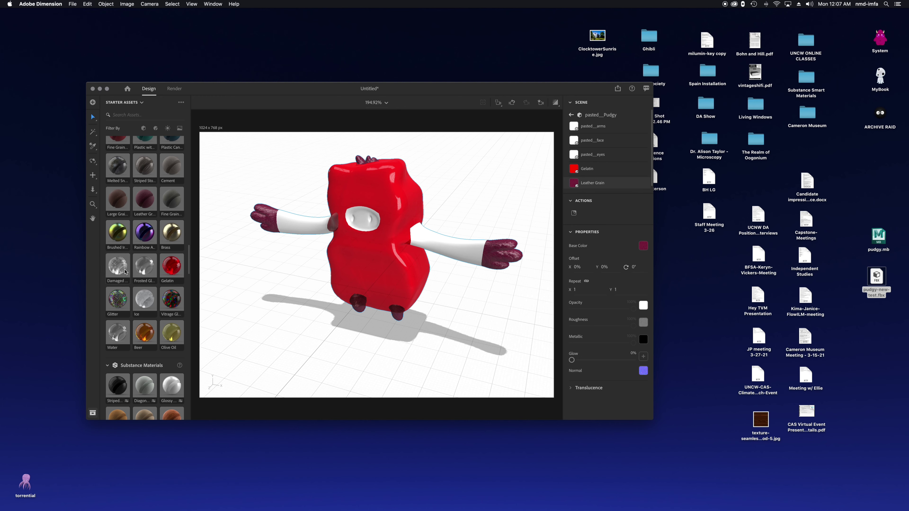
# Step: Apply the Brushed Iridescent Metal material to Pudgy's arms
pyautogui.moveTo(115, 233)
pyautogui.mouseDown()
pyautogui.moveTo(193, 255)
pyautogui.moveTo(316, 235)
pyautogui.moveTo(360, 281)
pyautogui.moveTo(465, 277)
pyautogui.moveTo(452, 247)
pyautogui.mouseUp()
pyautogui.click(448, 279)
pyautogui.moveTo(448, 279); pyautogui.dragTo(451, 260)
pyautogui.moveTo(395, 236); pyautogui.dragTo(434, 279)
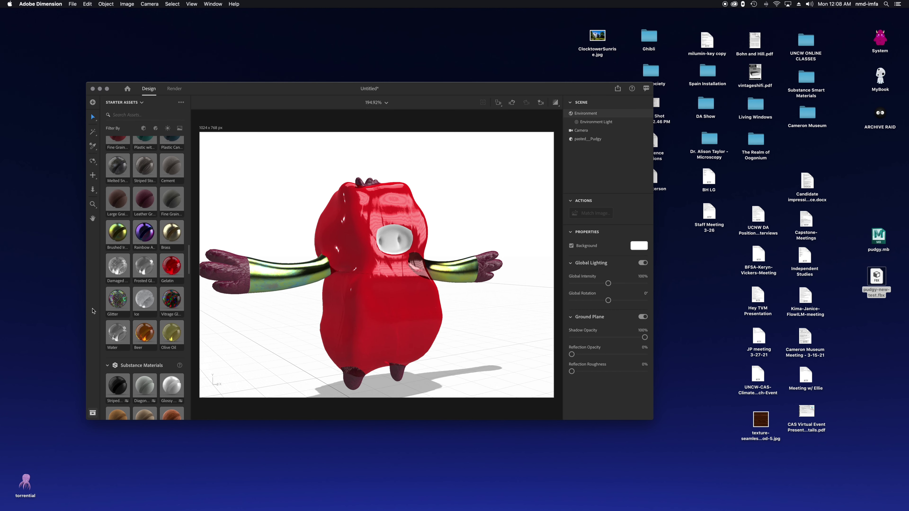
# Step: Apply the Rainbow Anodized Metal material to Pudgy's face
pyautogui.moveTo(147, 238); pyautogui.dragTo(402, 247)
pyautogui.moveTo(455, 215); pyautogui.dragTo(214, 201)
pyautogui.moveTo(144, 208); pyautogui.dragTo(251, 318)
# Step: Find the Bronze Hexagon Tiles material among the Substance Materials and apply it to Pudgy's body
pyautogui.scroll(-2, 122, 331)
pyautogui.scroll(-10, 121, 331)
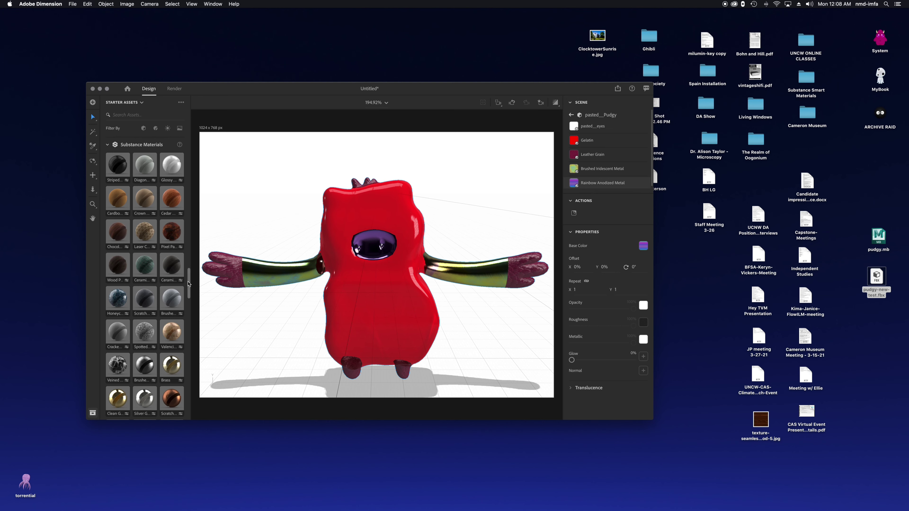
pyautogui.scroll(2, 152, 270)
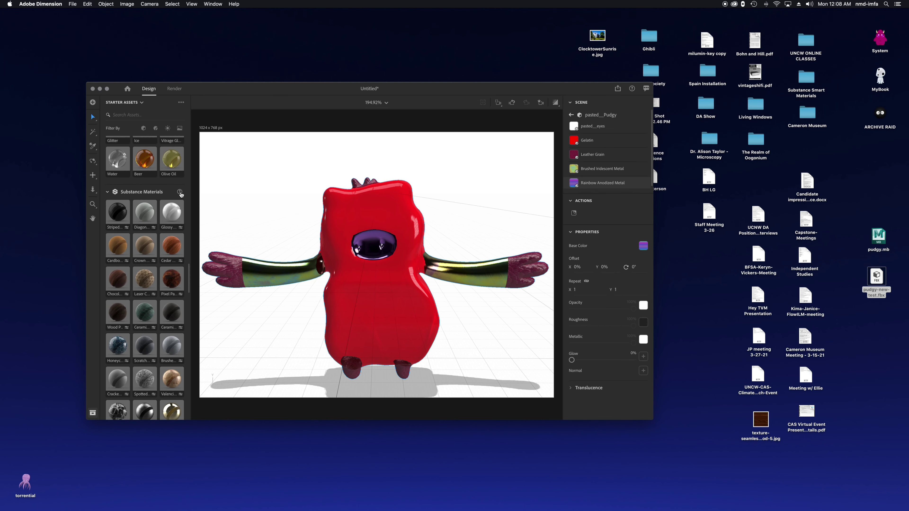
pyautogui.scroll(-15, 170, 190)
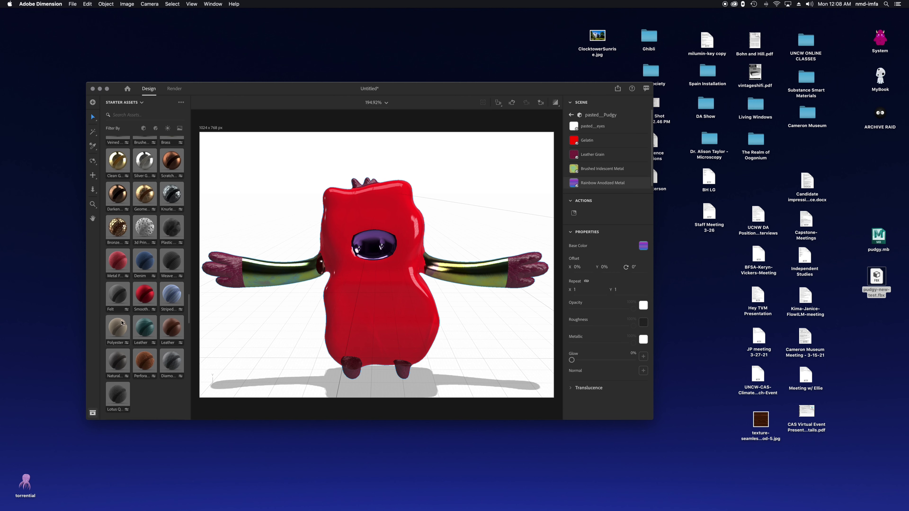
pyautogui.scroll(-2, 123, 215)
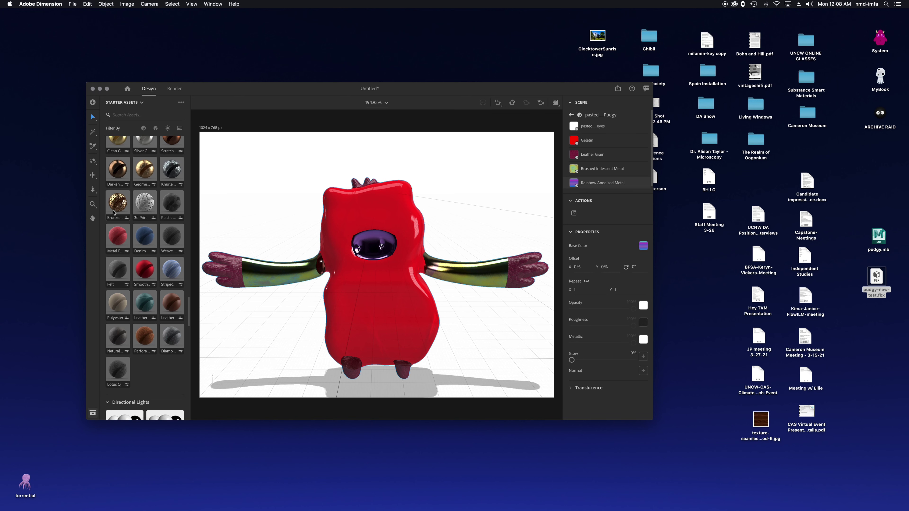
pyautogui.moveTo(113, 205); pyautogui.dragTo(385, 307)
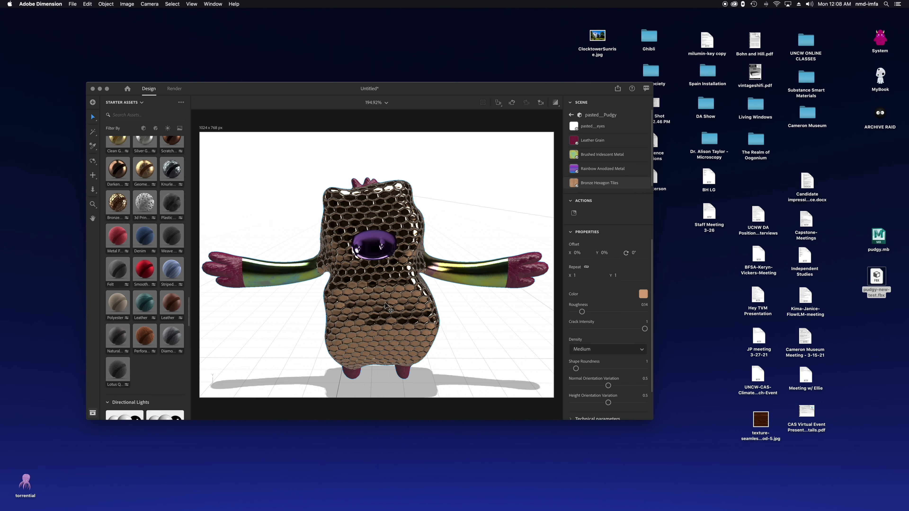
# Step: Apply the Smooth Silk substance material to Pudgy's body and deselect the model
pyautogui.moveTo(442, 320); pyautogui.dragTo(411, 317, button='middle')
pyautogui.moveTo(142, 269); pyautogui.dragTo(359, 309)
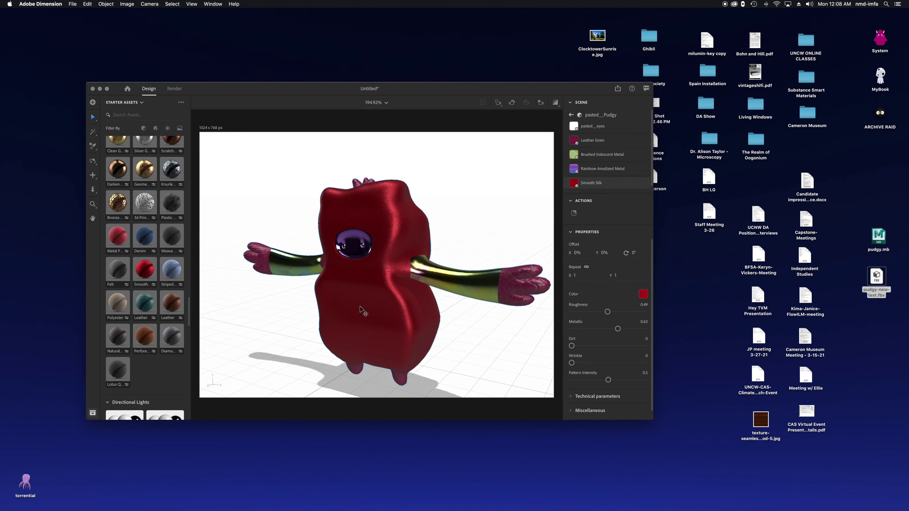
pyautogui.click(454, 325)
pyautogui.moveTo(461, 320); pyautogui.dragTo(441, 321, button='middle')
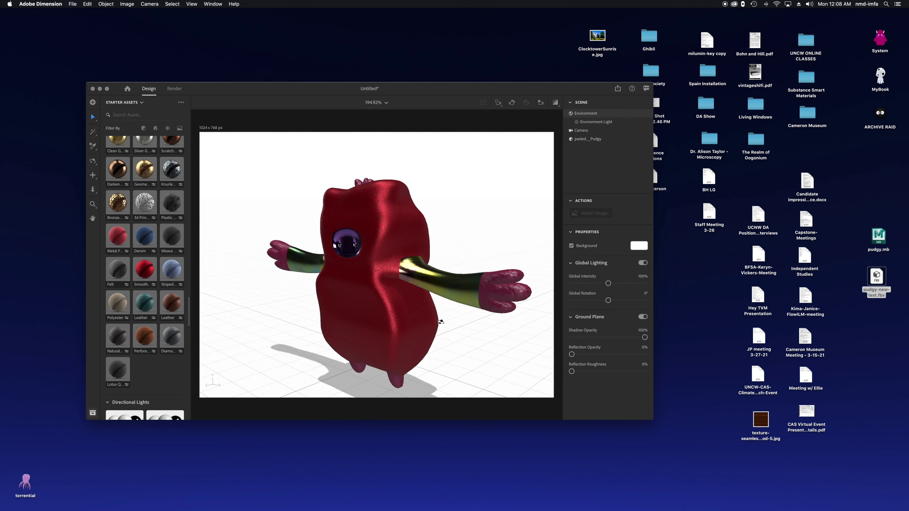
# Step: Browse the starter assets, including the basic shapes, models, materials, lights and images
pyautogui.scroll(-10, 146, 355)
pyautogui.scroll(-10, 145, 354)
pyautogui.scroll(20, 136, 323)
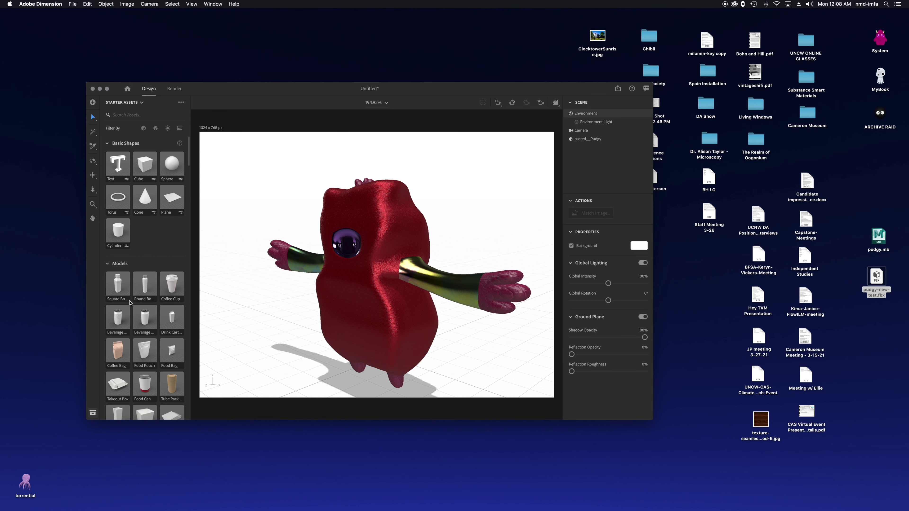
pyautogui.scroll(-2, 128, 290)
pyautogui.scroll(-15, 131, 306)
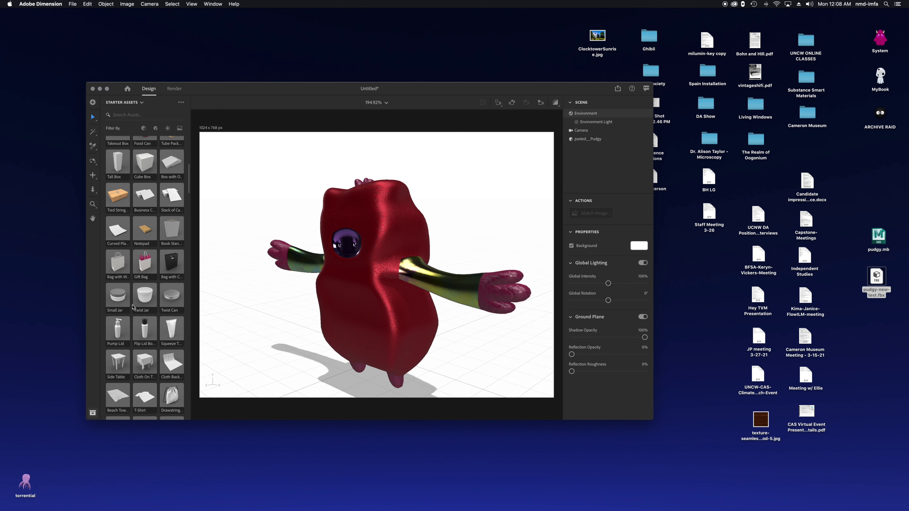
pyautogui.scroll(-20, 132, 308)
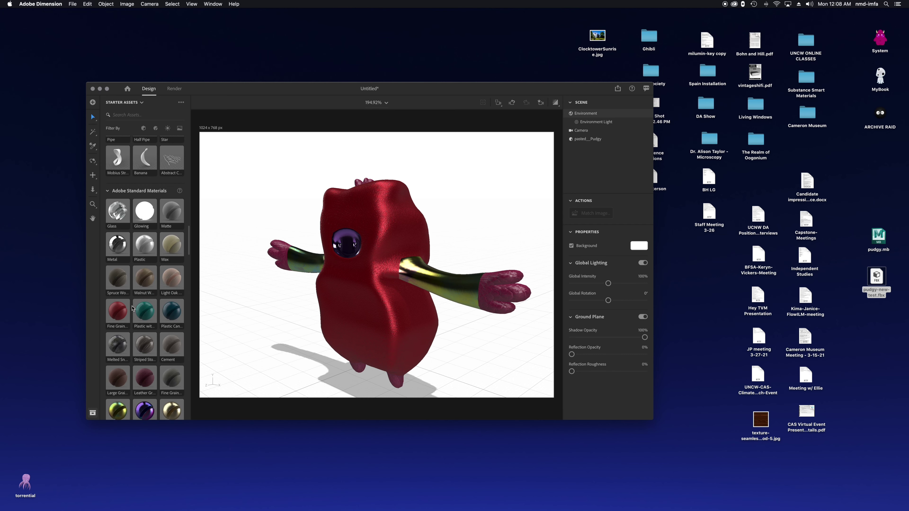
pyautogui.scroll(-5, 133, 308)
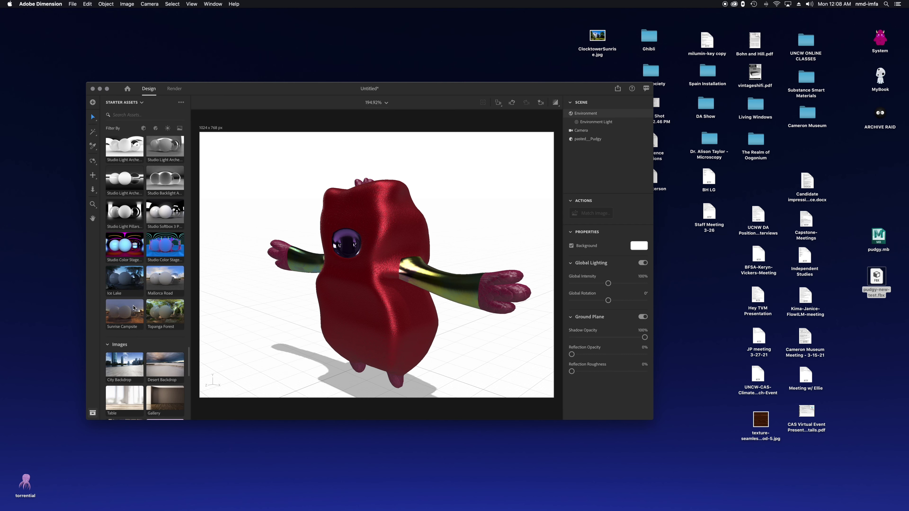
pyautogui.scroll(-20, 133, 307)
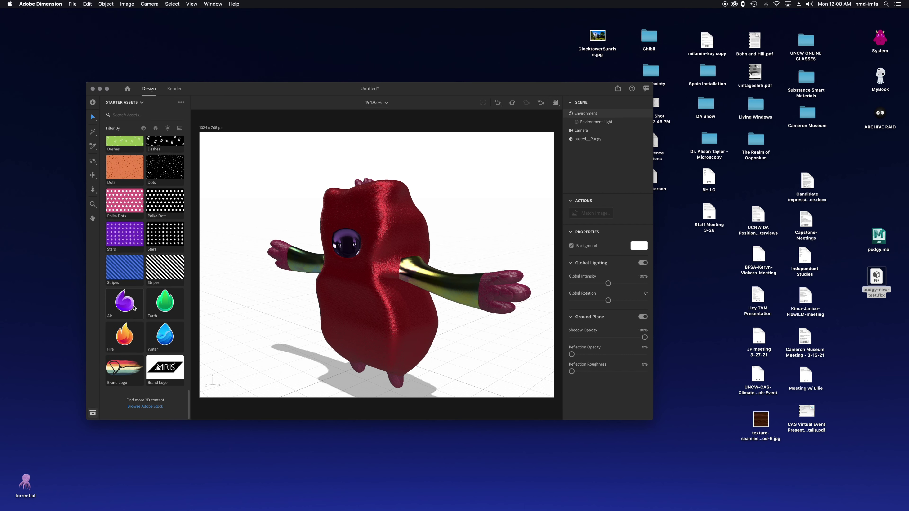
pyautogui.scroll(20, 133, 297)
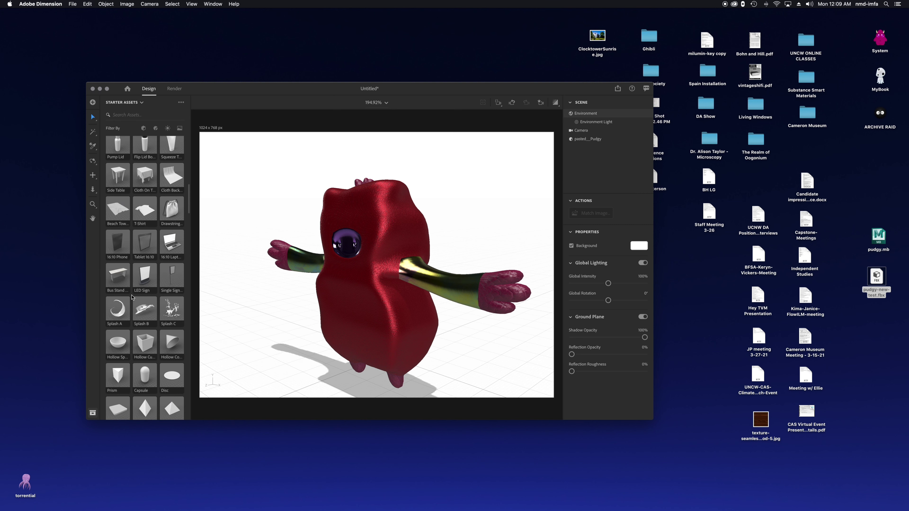
pyautogui.scroll(-10, 135, 296)
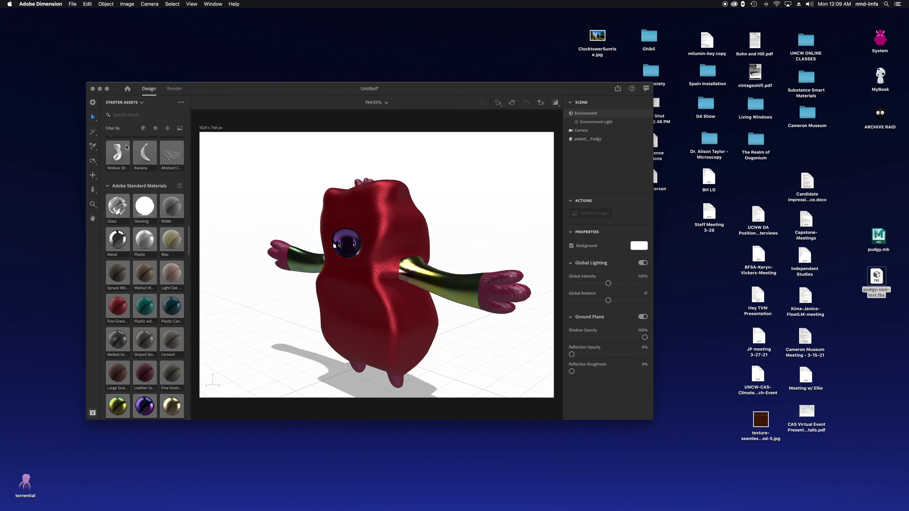
# Step: Select the whole Pudgy model and start exporting the selected models
pyautogui.moveTo(412, 251); pyautogui.dragTo(513, 232, button='middle')
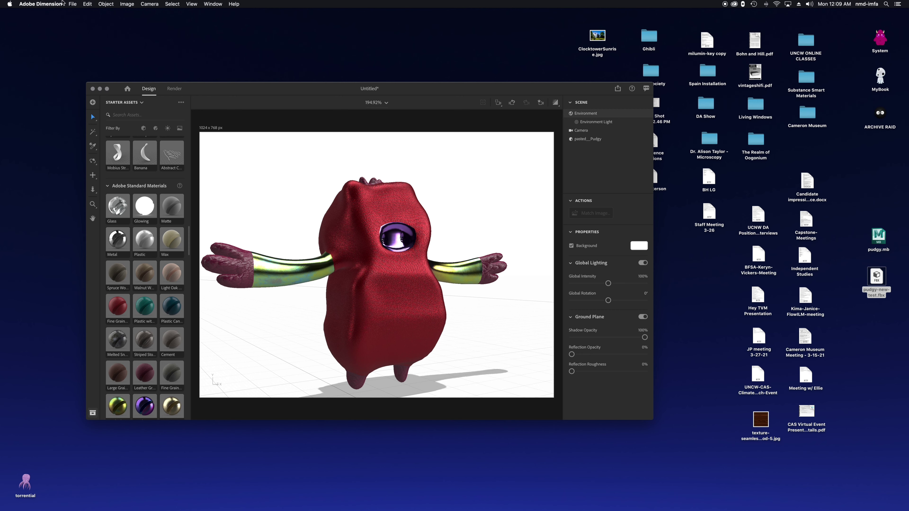
pyautogui.click(72, 4)
pyautogui.moveTo(119, 96)
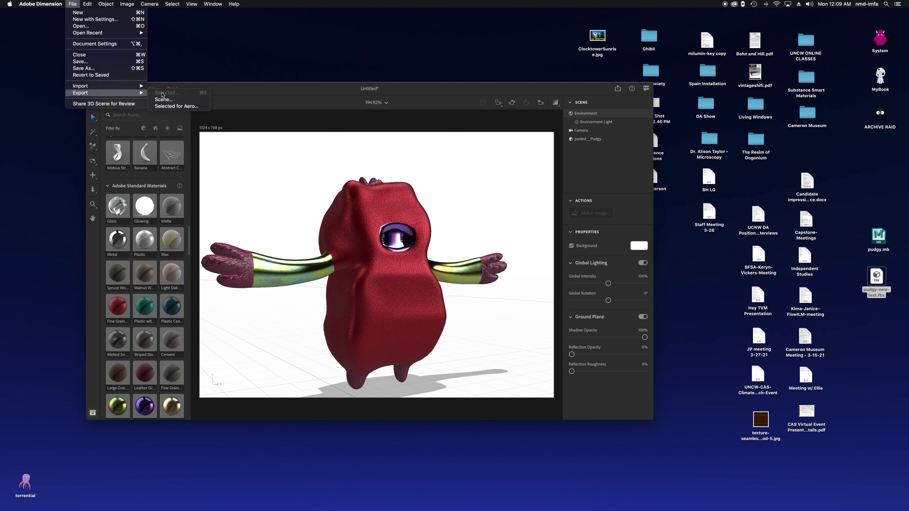
pyautogui.click(350, 203)
pyautogui.click(382, 251)
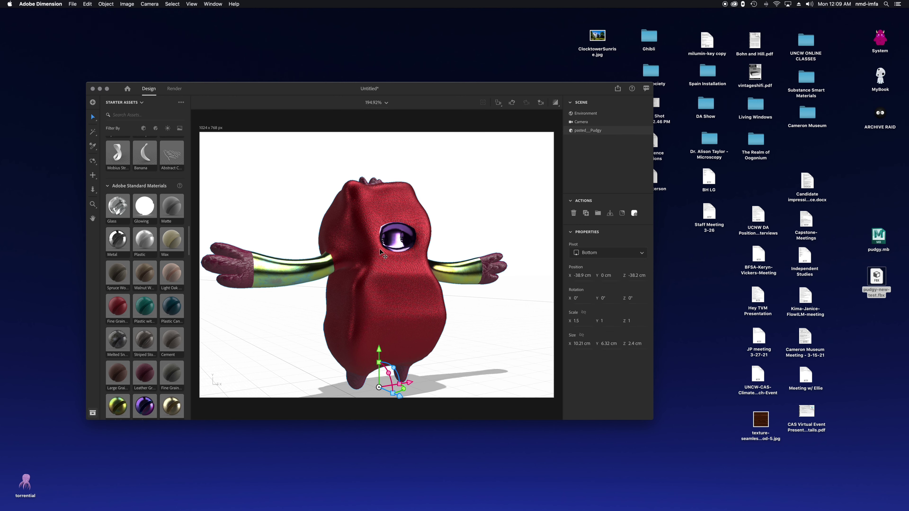
pyautogui.click(74, 4)
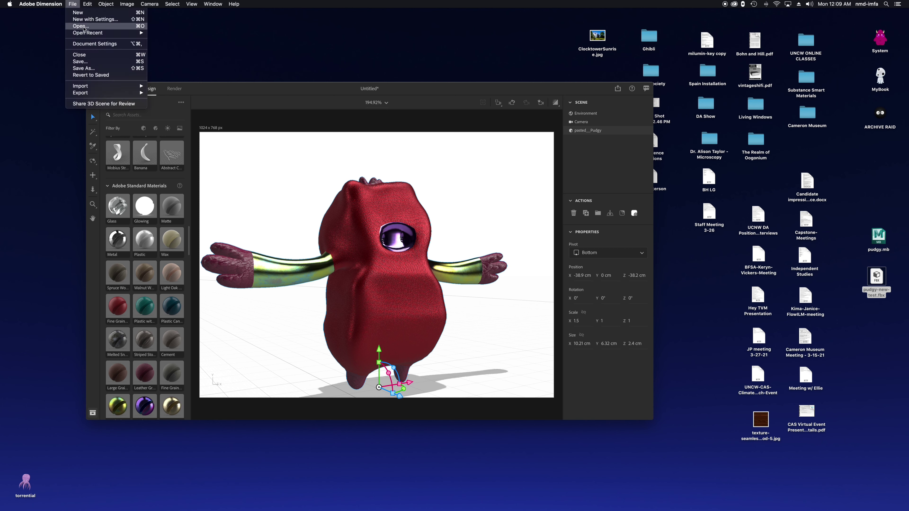
pyautogui.moveTo(128, 94)
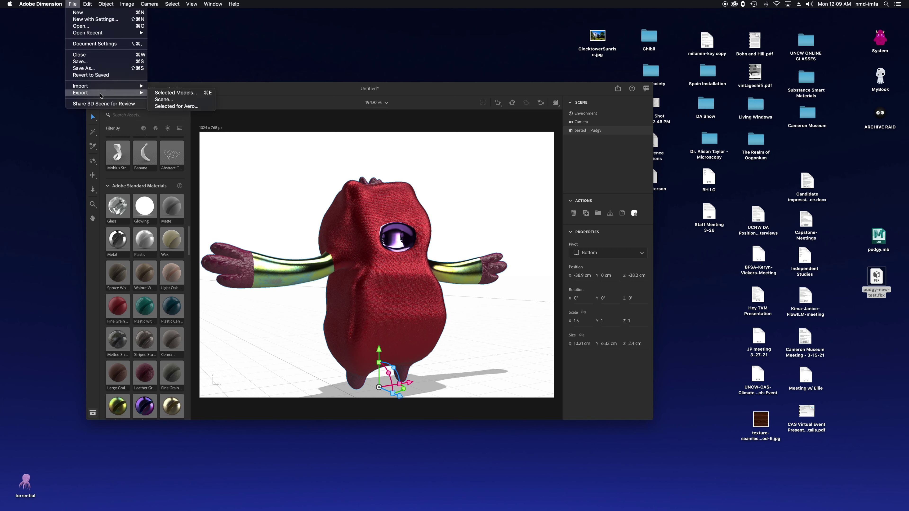
pyautogui.click(169, 93)
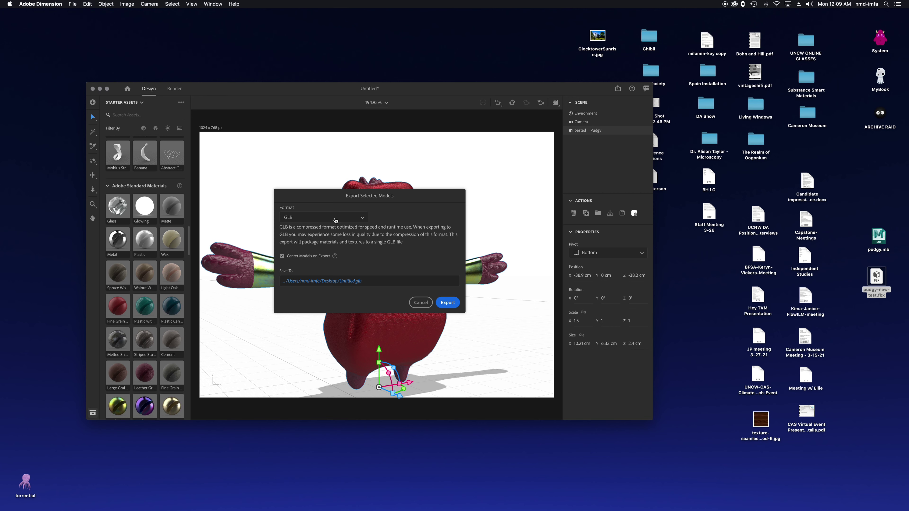
# Step: Export the model in GLB format to the Desktop as pudgy-newest-glam.glb and place the file below pudgy-new-test.fbx
pyautogui.click(335, 219)
pyautogui.click(324, 252)
pyautogui.click(342, 282)
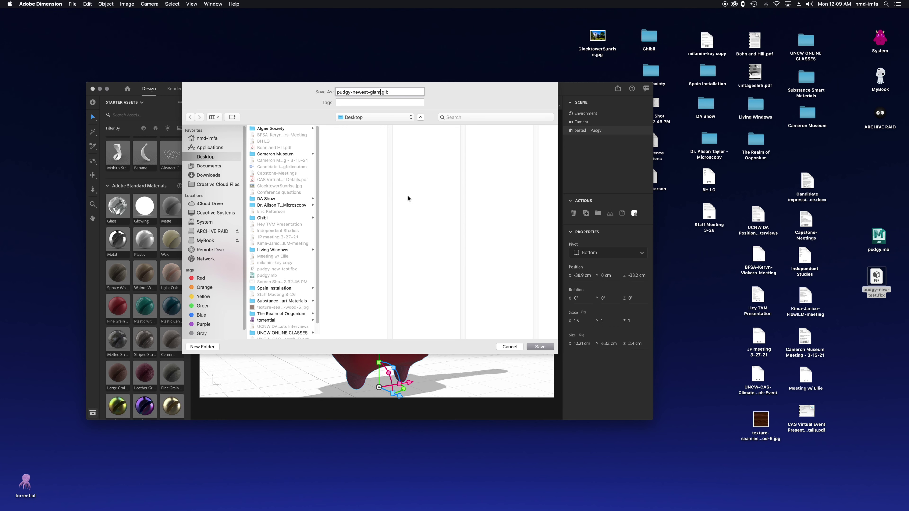
pyautogui.click(542, 349)
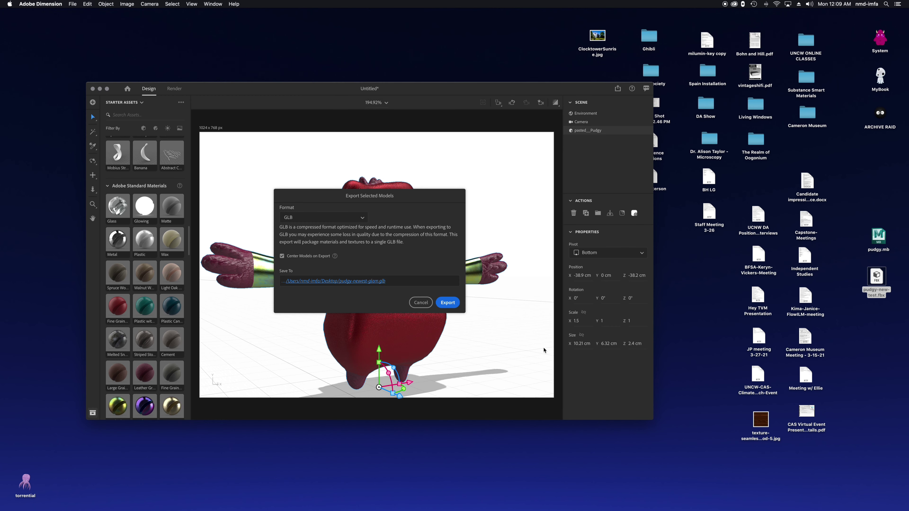
pyautogui.click(454, 304)
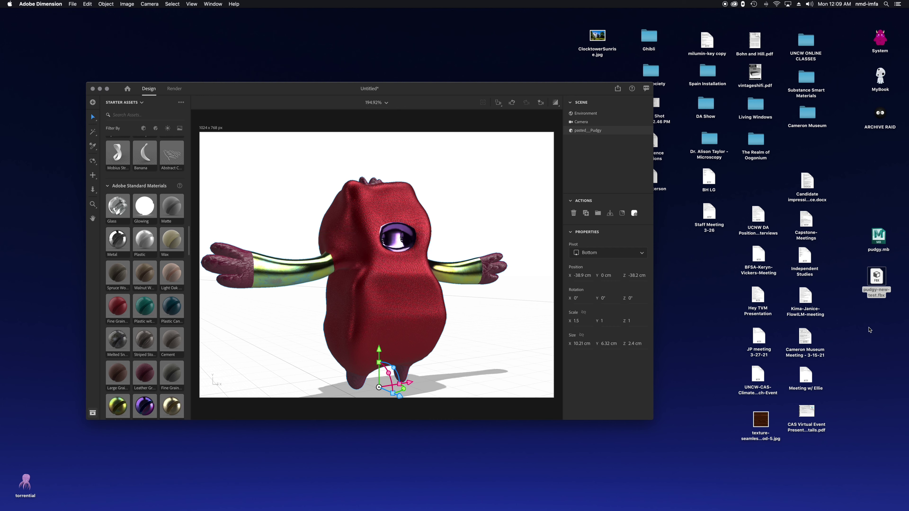
pyautogui.click(871, 315)
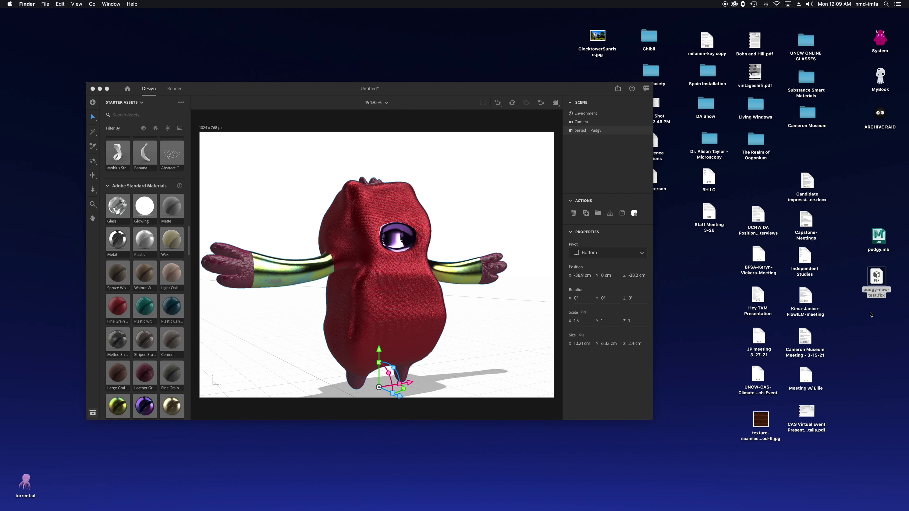
pyautogui.moveTo(882, 157); pyautogui.dragTo(870, 322)
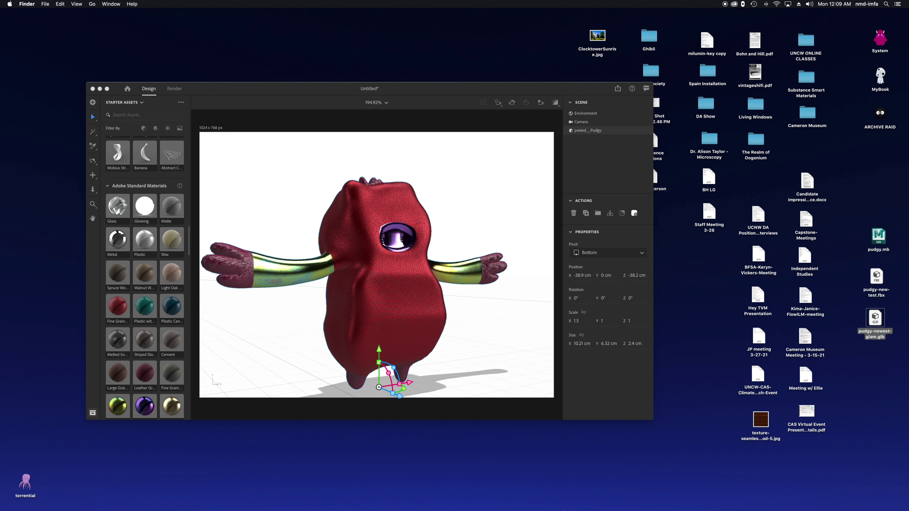
# Step: Switch to Firefox and load pudgy-newest-glam.glb from the Desktop as the custom GLB model for the Hubs avatar
pyautogui.moveTo(563, 510)
pyautogui.click(183, 499)
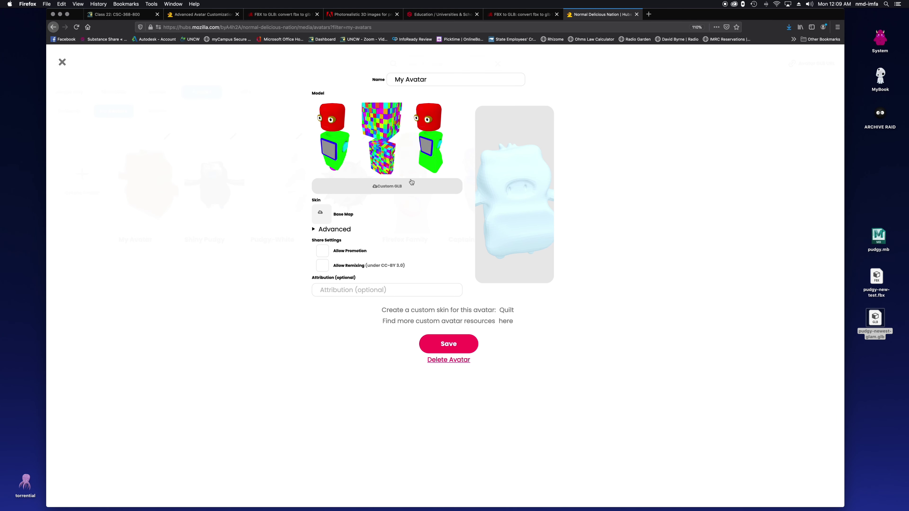
pyautogui.click(397, 192)
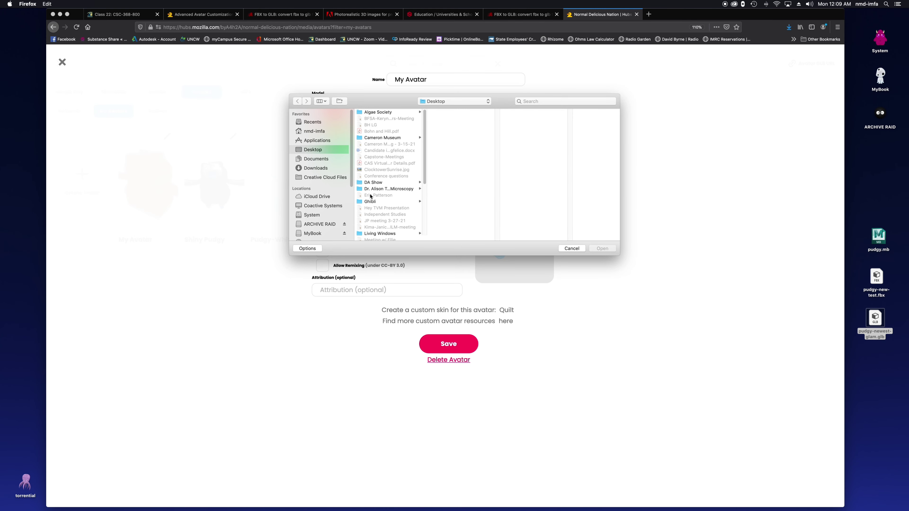
pyautogui.scroll(-5, 372, 204)
pyautogui.click(384, 161)
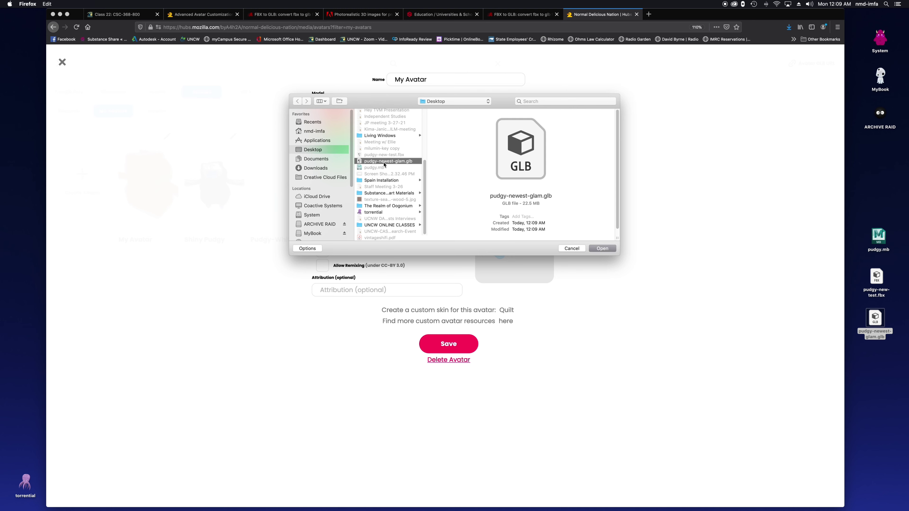
pyautogui.click(599, 250)
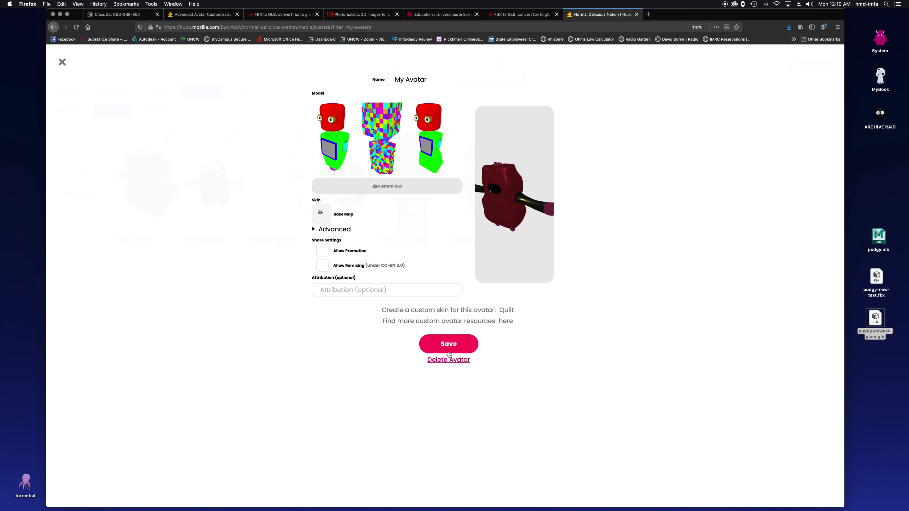
# Step: Name the avatar "glam pudgy" and save it
pyautogui.moveTo(427, 80); pyautogui.dragTo(381, 79)
pyautogui.write('glam pudgy')
pyautogui.click(462, 345)
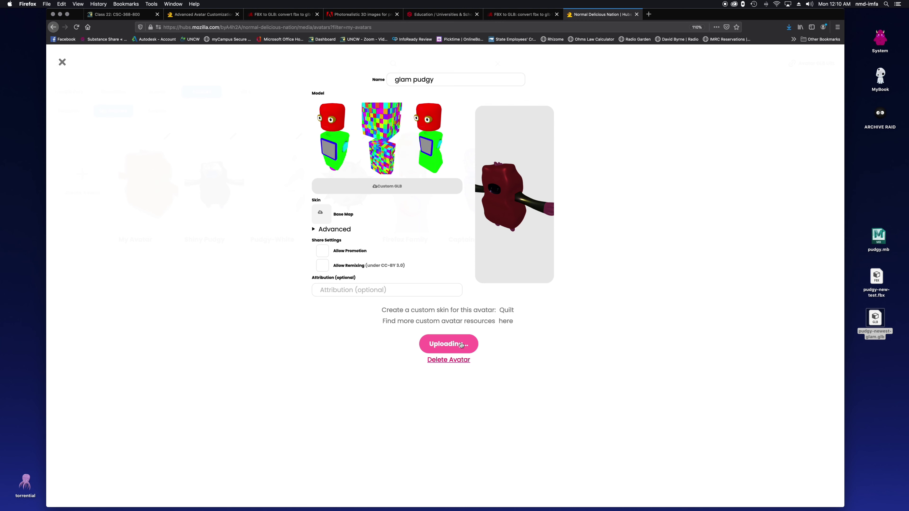
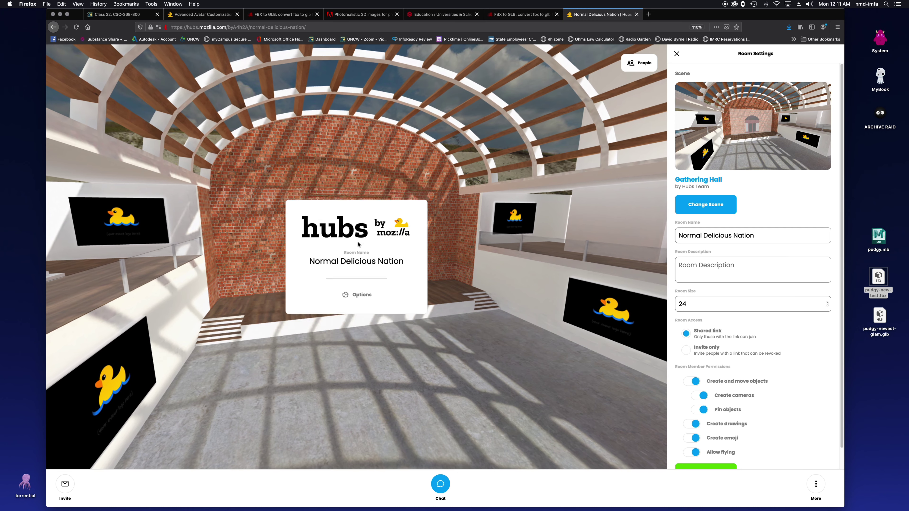
# Step: Enter the Gathering Hall room, skip the movement tutorial and move forward toward the hall entrance
pyautogui.click(362, 320)
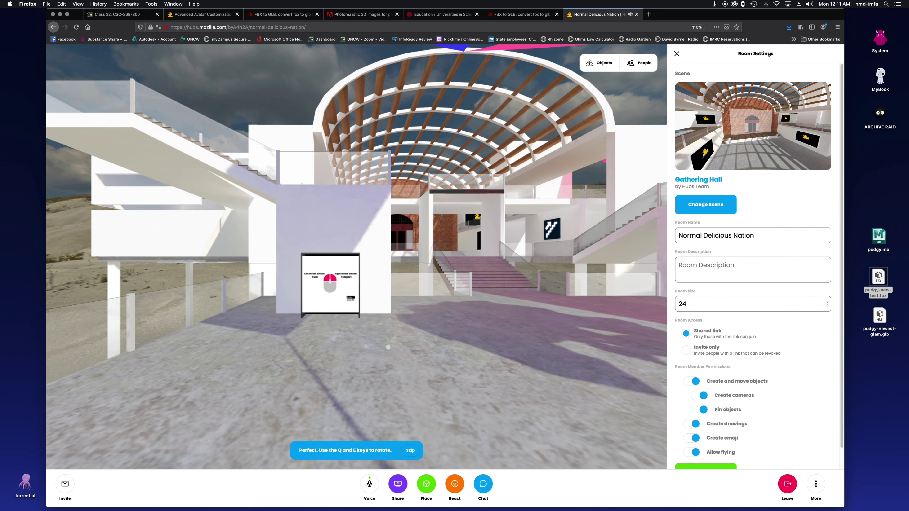
pyautogui.click(410, 451)
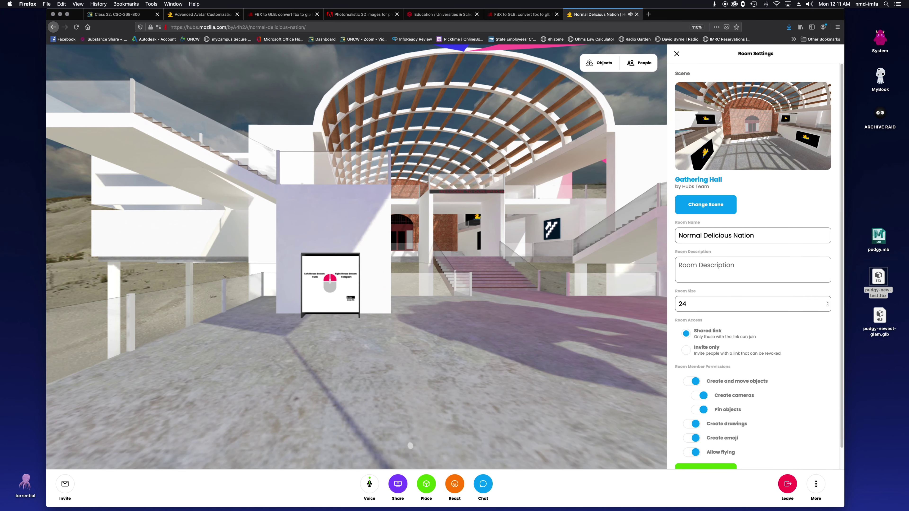
pyautogui.press('w')
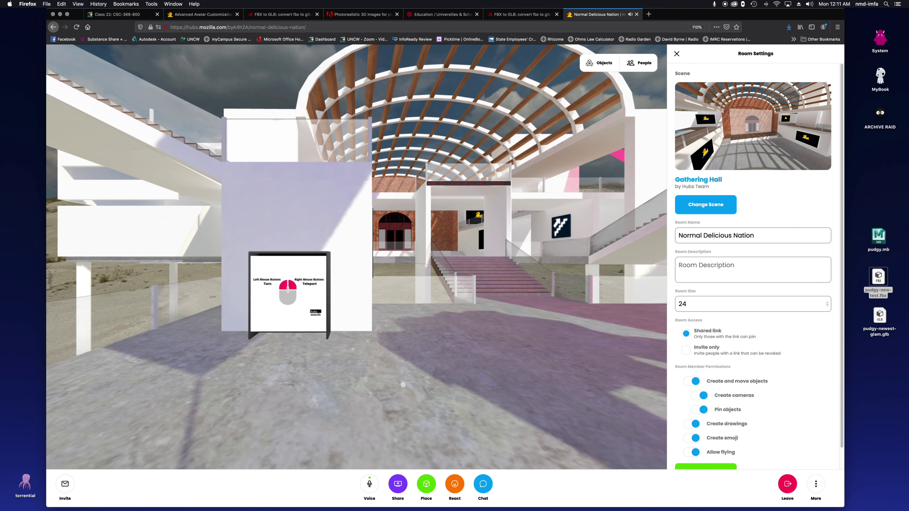
pyautogui.moveTo(406, 385); pyautogui.dragTo(368, 379)
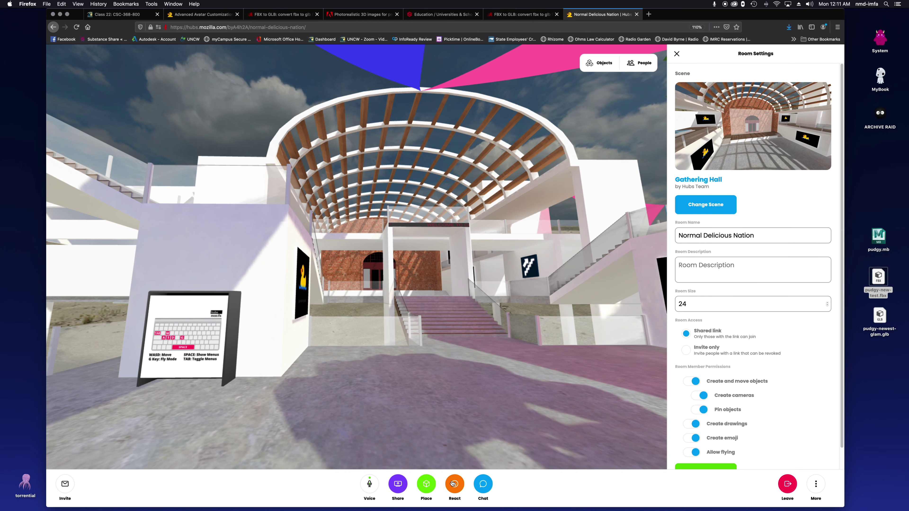
# Step: Place a camera in the room and move back and forth in front of it to inspect the avatar
pyautogui.click(426, 486)
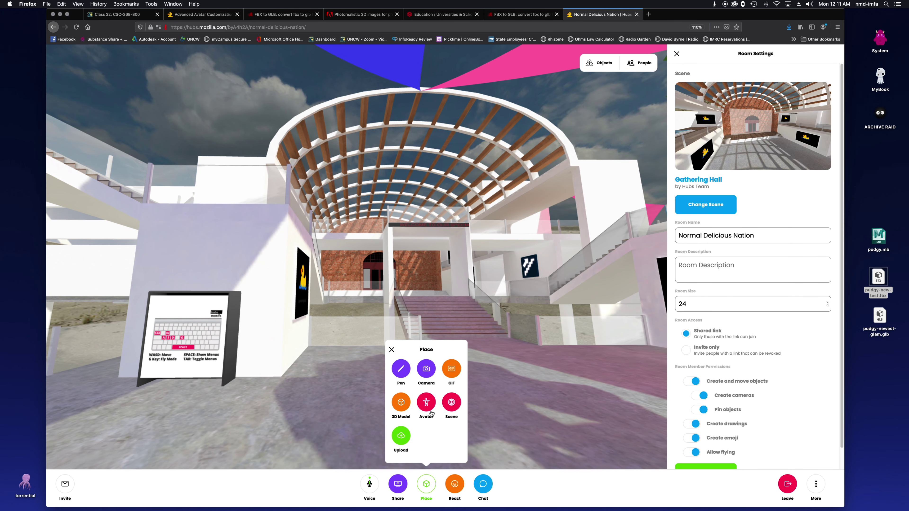
pyautogui.click(423, 373)
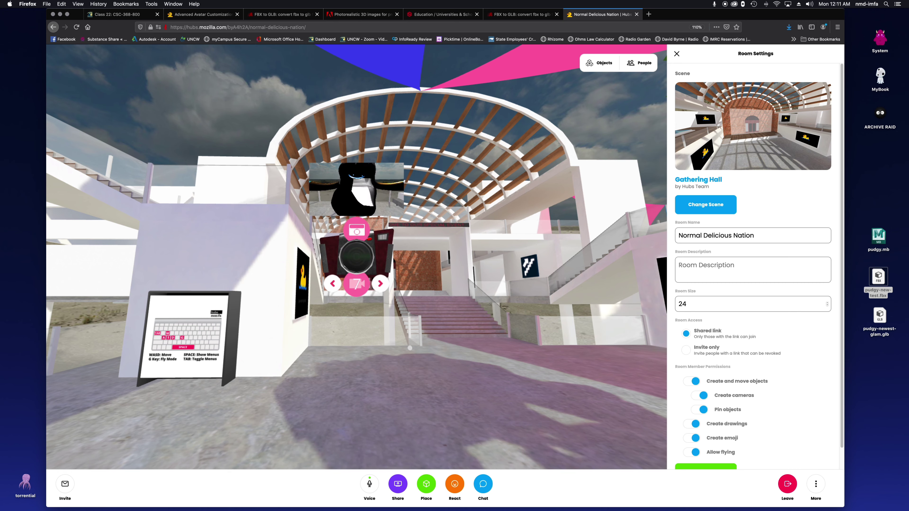
pyautogui.press('s')
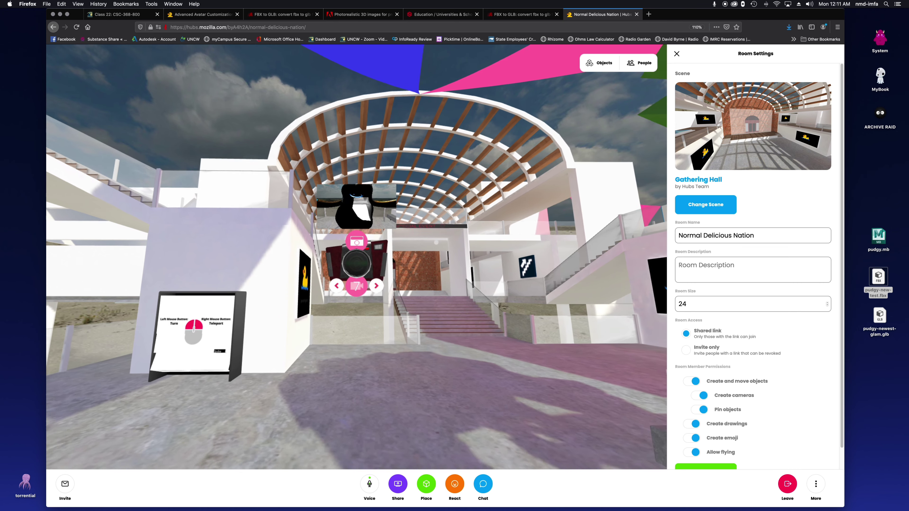
pyautogui.press('w')
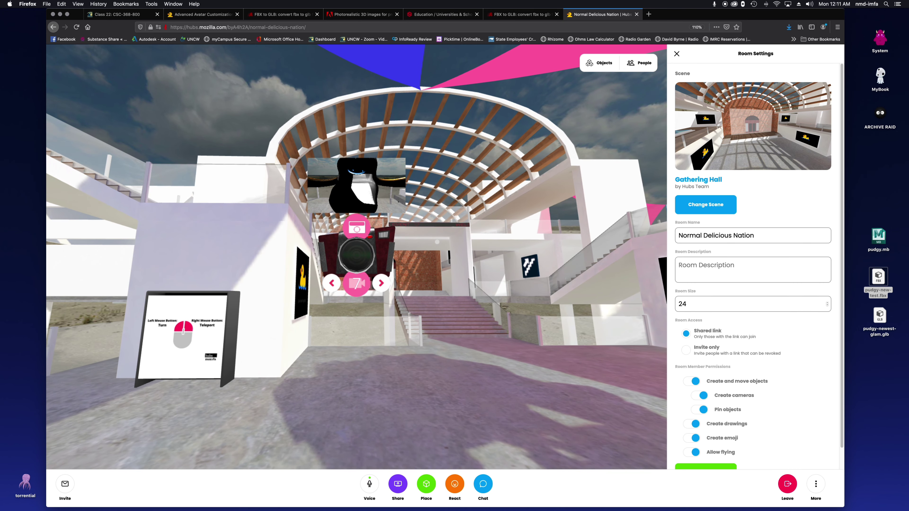
pyautogui.press('s')
pyautogui.press('w')
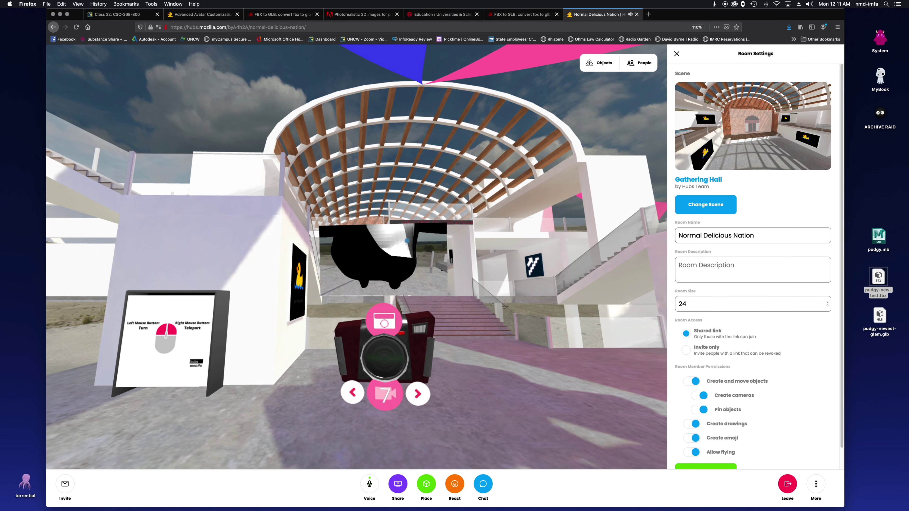
# Step: Leave the current room and create a new Hubs room
pyautogui.click(788, 485)
pyautogui.click(358, 278)
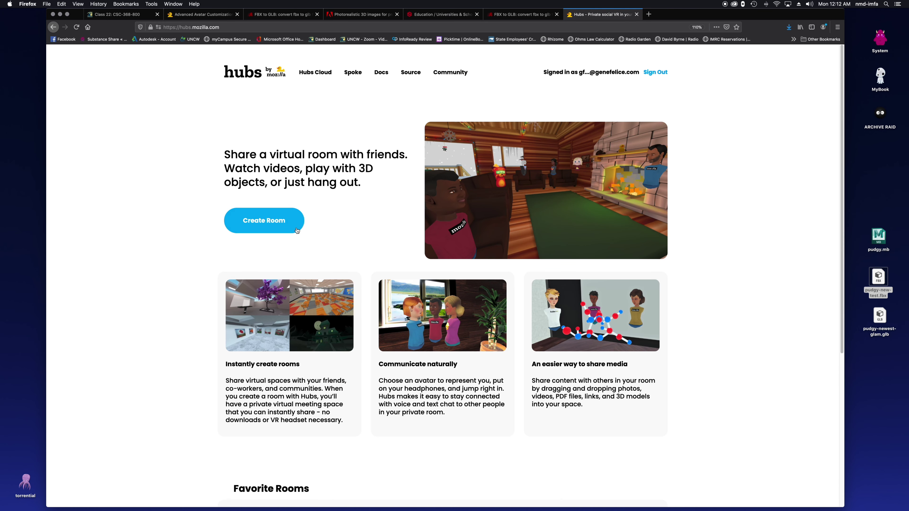
pyautogui.click(247, 220)
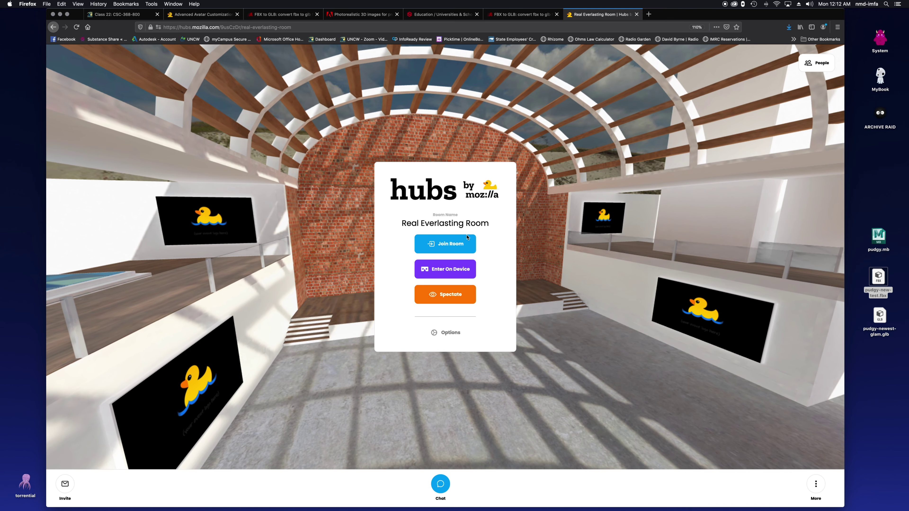
# Step: Change the new room's scene to Wizard's Library
pyautogui.click(471, 224)
pyautogui.click(711, 208)
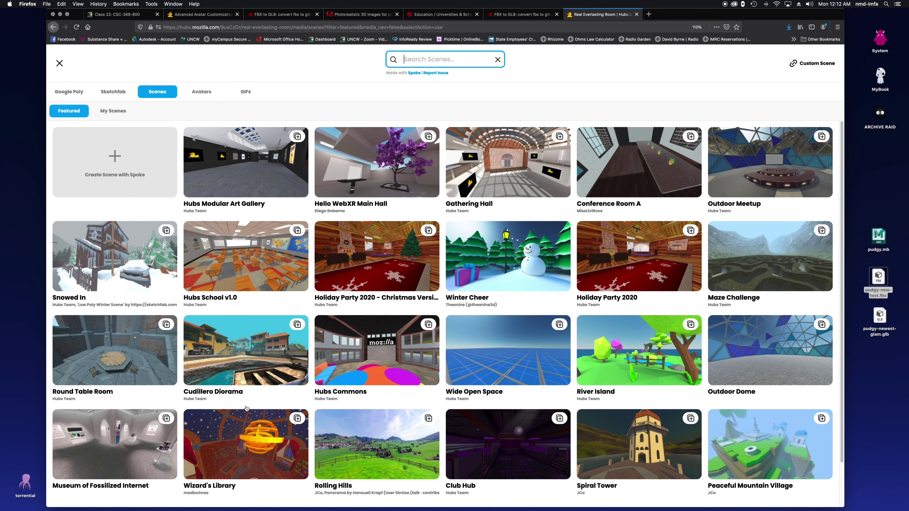
pyautogui.click(235, 446)
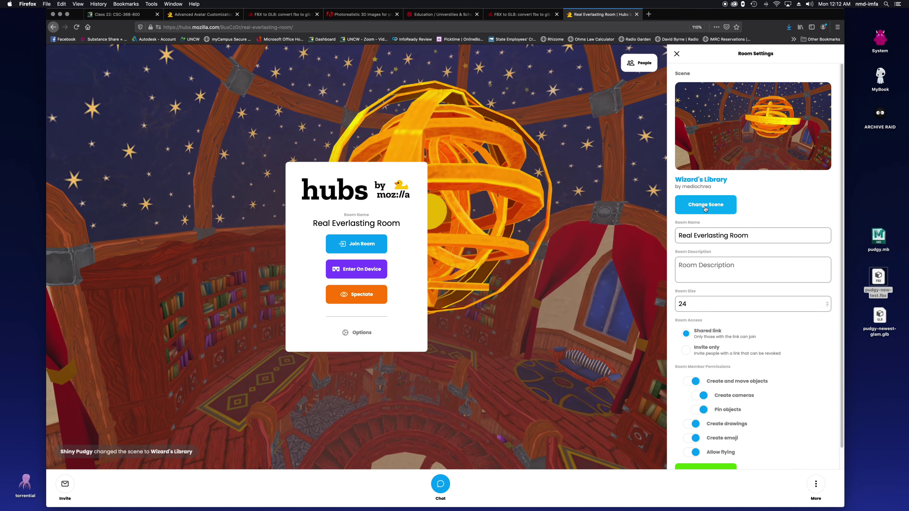
# Step: Choose glam pudgy from the personal avatars as the avatar to use
pyautogui.click(705, 208)
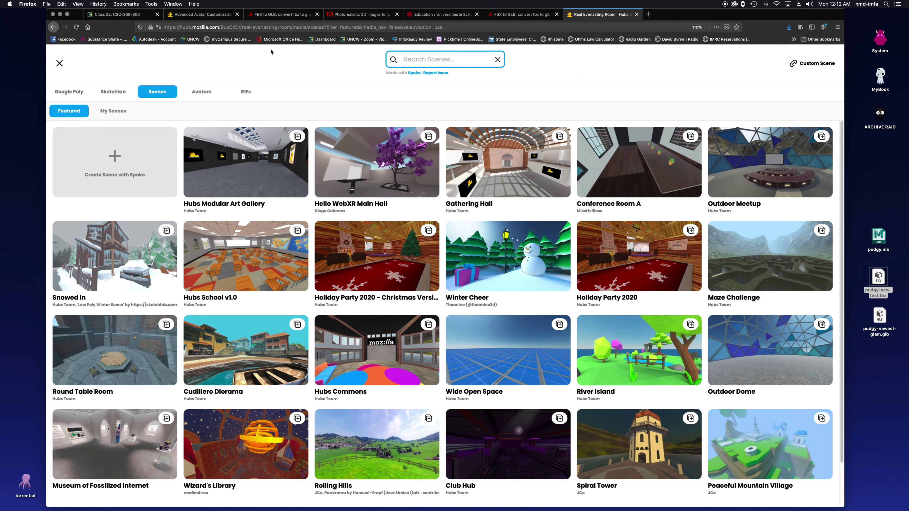
pyautogui.click(197, 90)
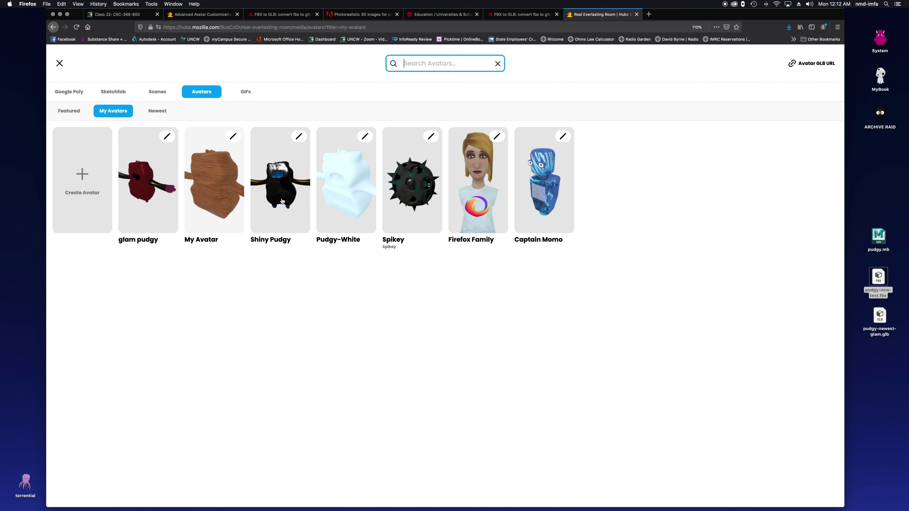
pyautogui.click(148, 204)
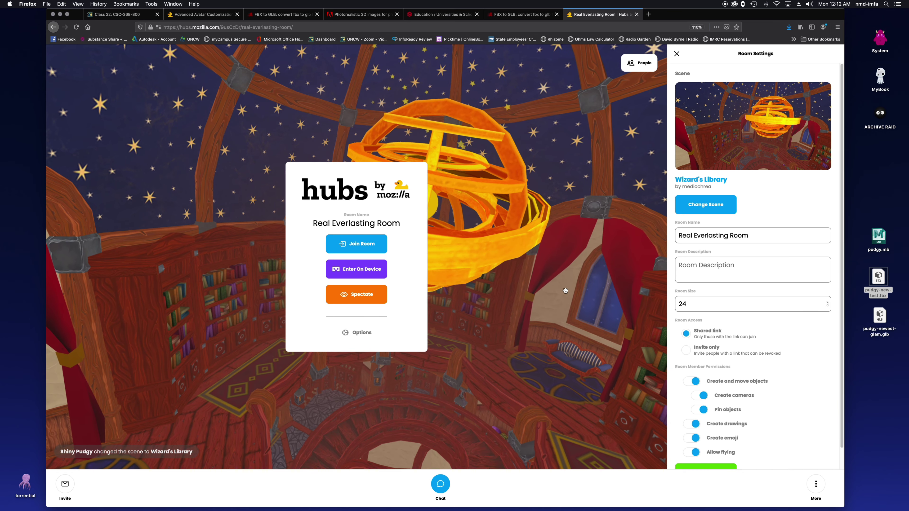
# Step: Join the Real Everlasting Room, passing through the microphone setup with its current settings
pyautogui.scroll(-1, 687, 362)
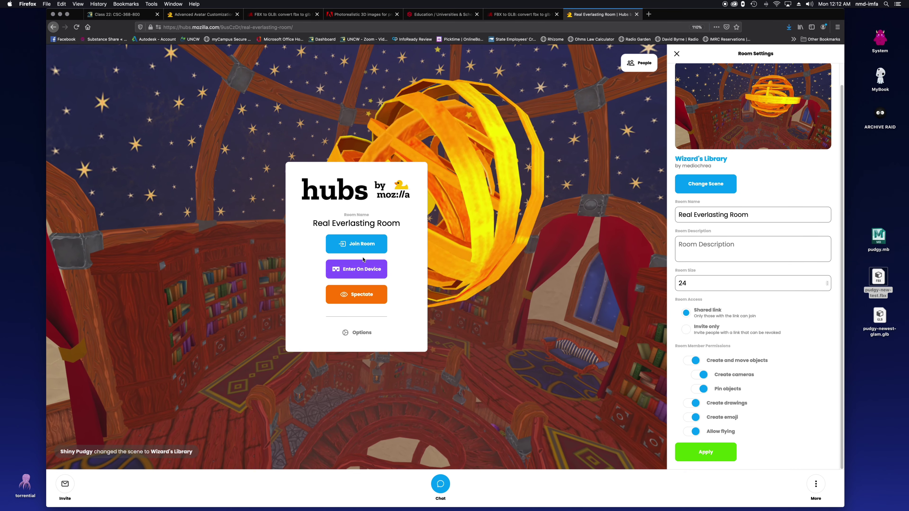
pyautogui.click(355, 241)
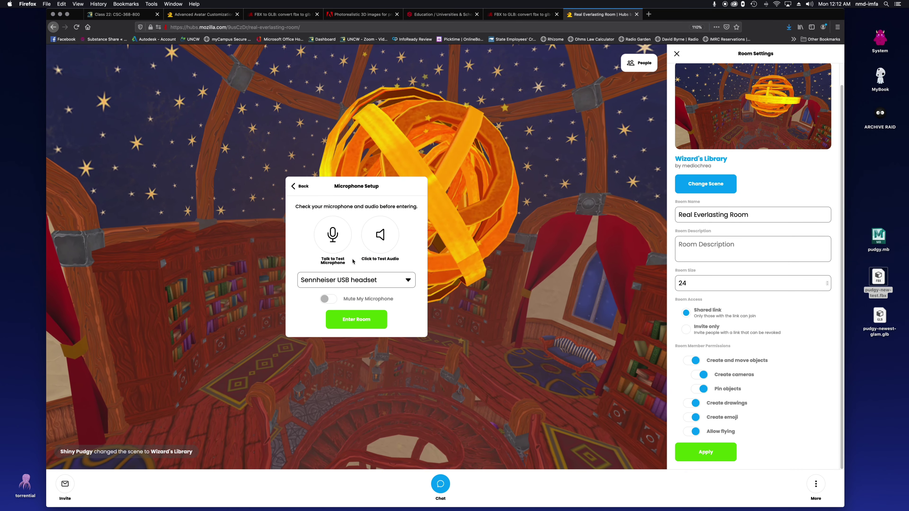
pyautogui.click(361, 318)
pyautogui.moveTo(378, 387); pyautogui.dragTo(402, 452)
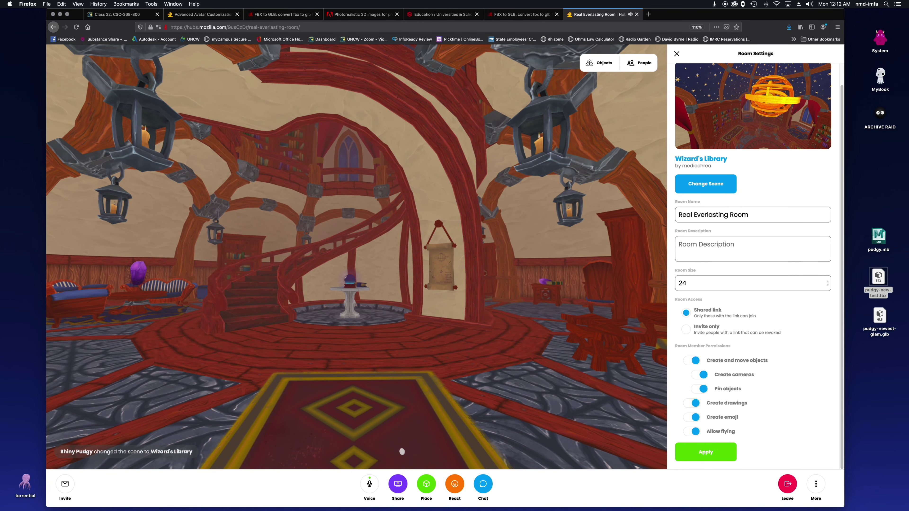
# Step: Place a camera in the library room and move back and forth to inspect the avatar in its preview
pyautogui.click(425, 486)
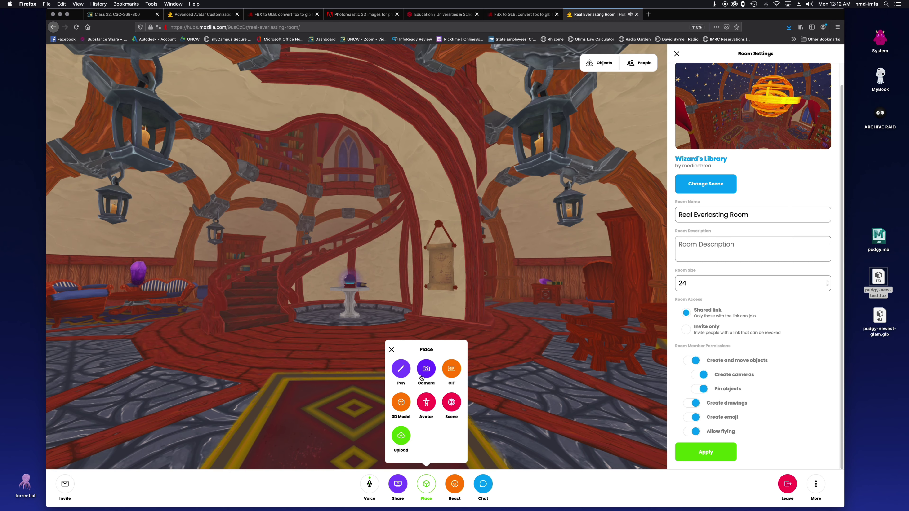
pyautogui.click(425, 368)
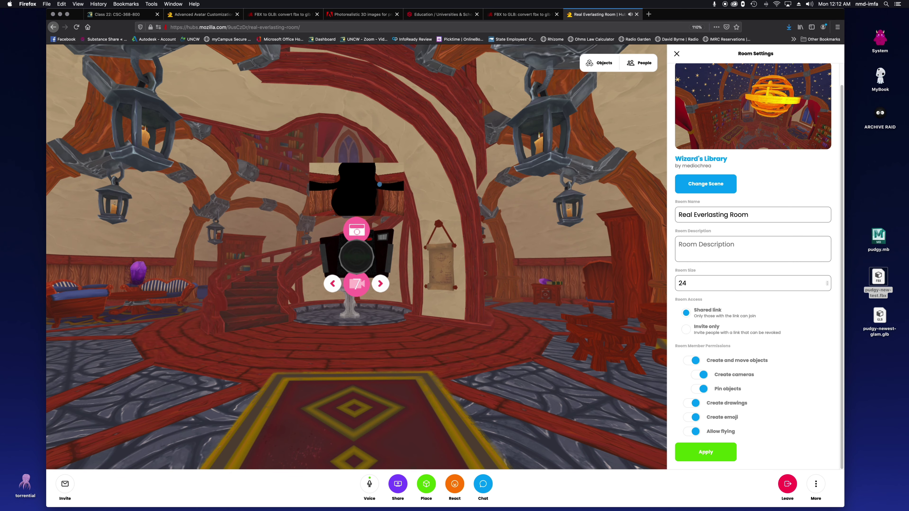
pyautogui.press('w')
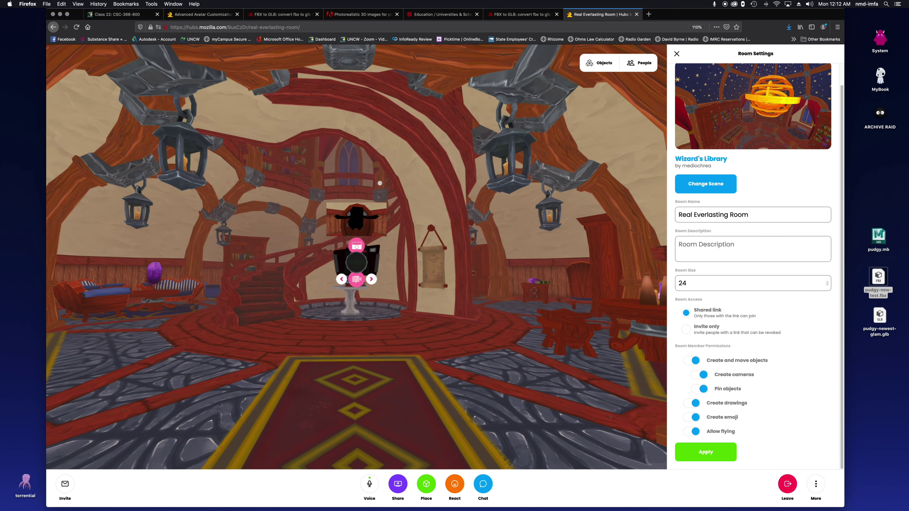
pyautogui.press('s')
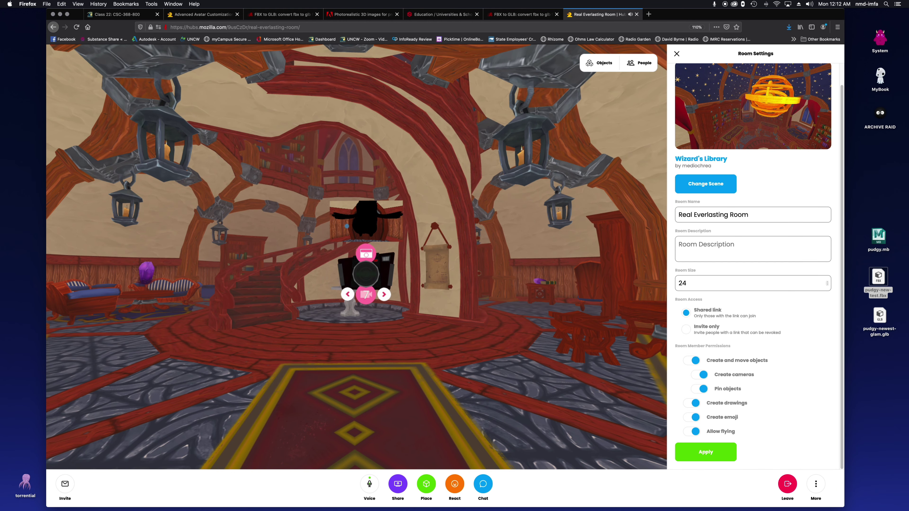
pyautogui.press('s')
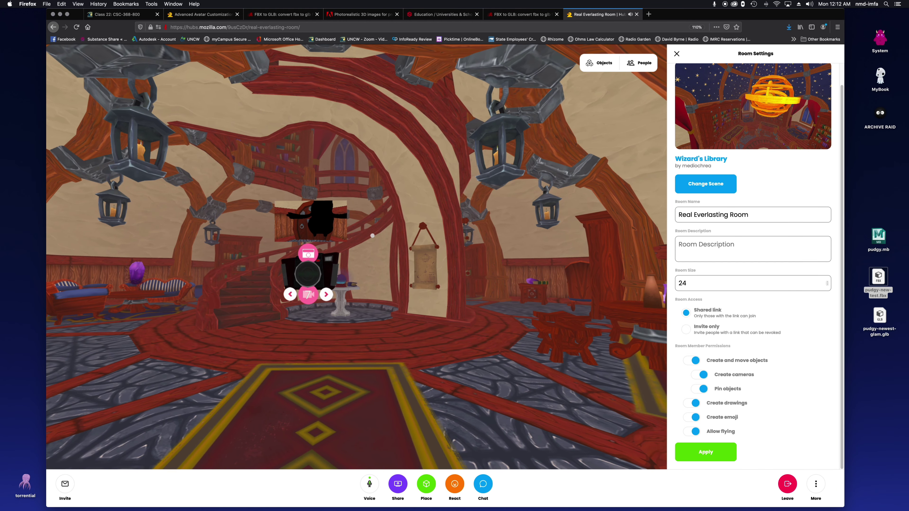
pyautogui.press('w')
pyautogui.press('s')
pyautogui.press('w')
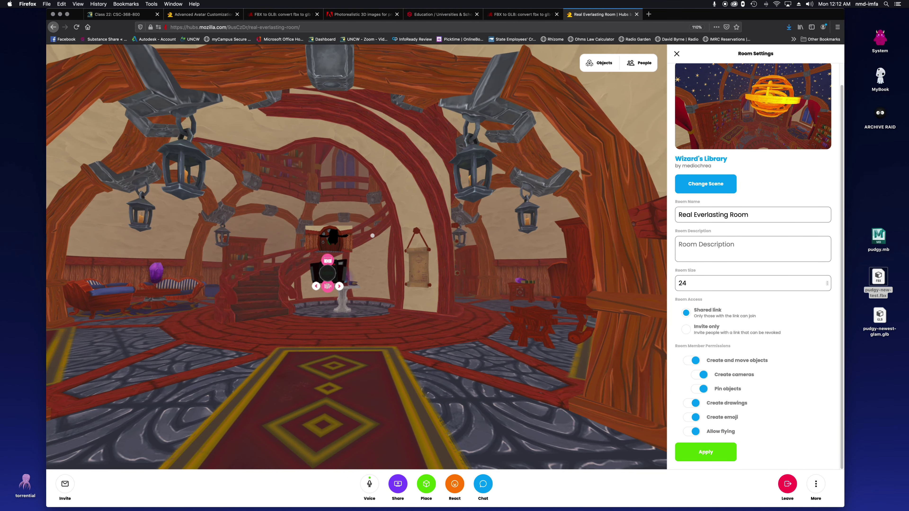
# Step: Place the wooden My Avatar from the personal avatars in the room and use it as the current avatar
pyautogui.click(720, 184)
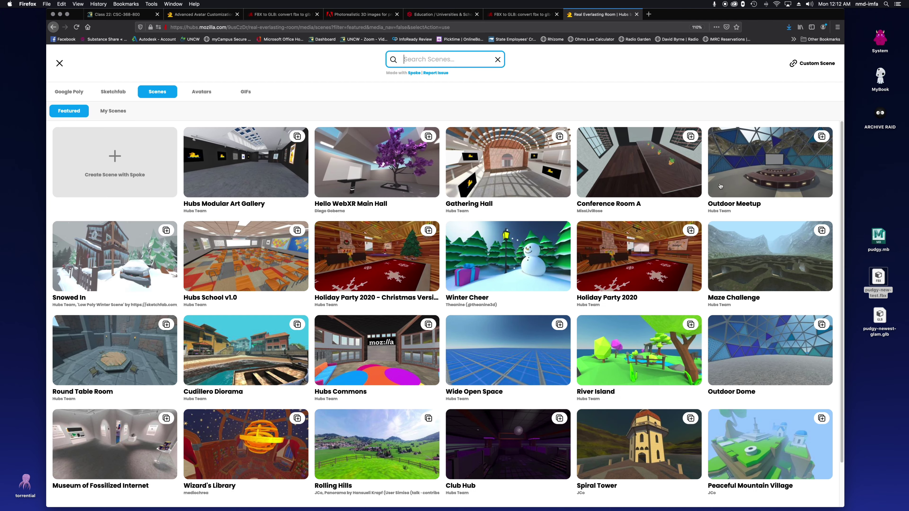
pyautogui.click(202, 92)
pyautogui.press('Escape')
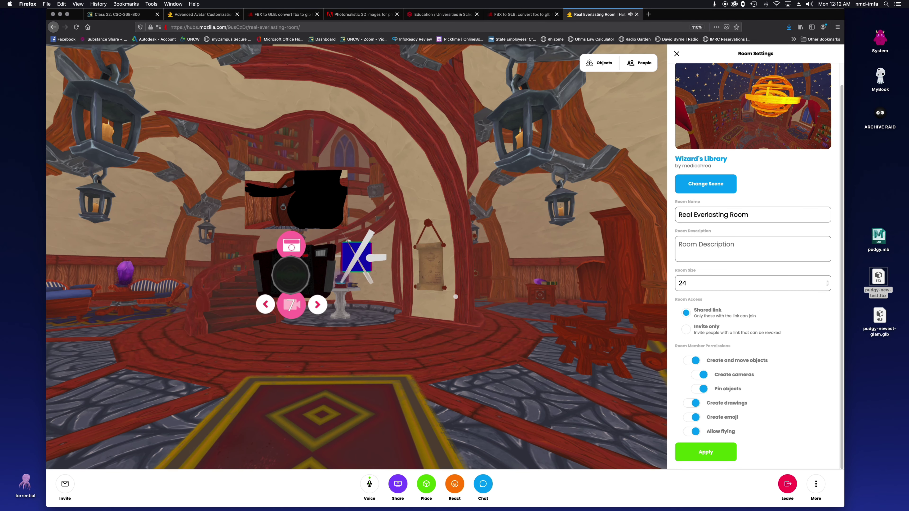
pyautogui.moveTo(376, 264)
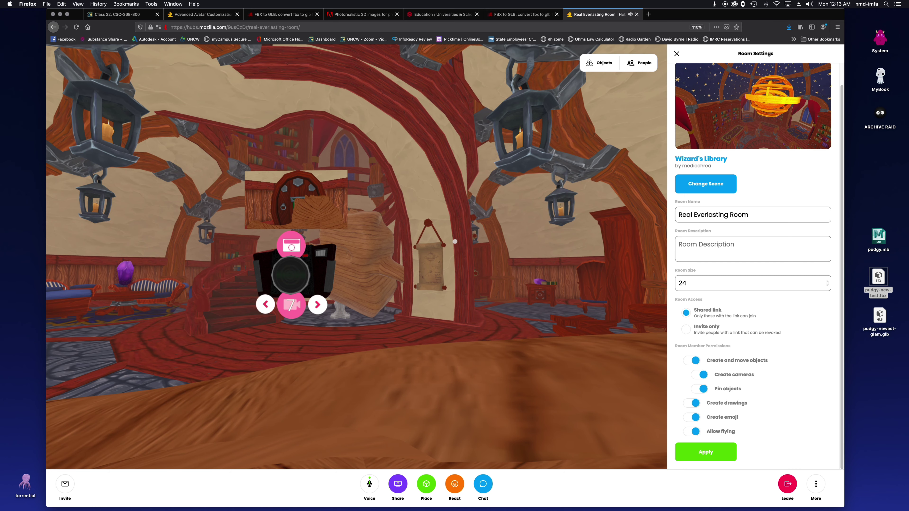
pyautogui.moveTo(393, 196)
pyautogui.press('s')
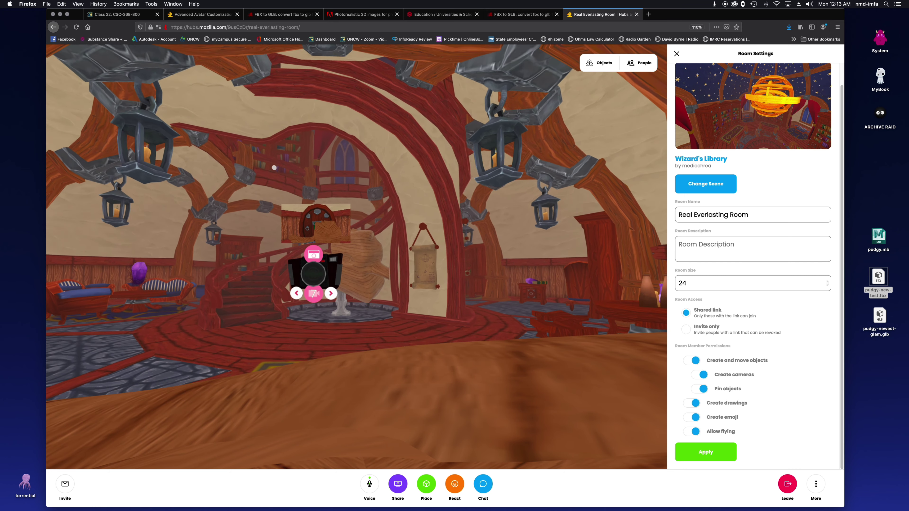
pyautogui.moveTo(460, 293); pyautogui.dragTo(456, 322)
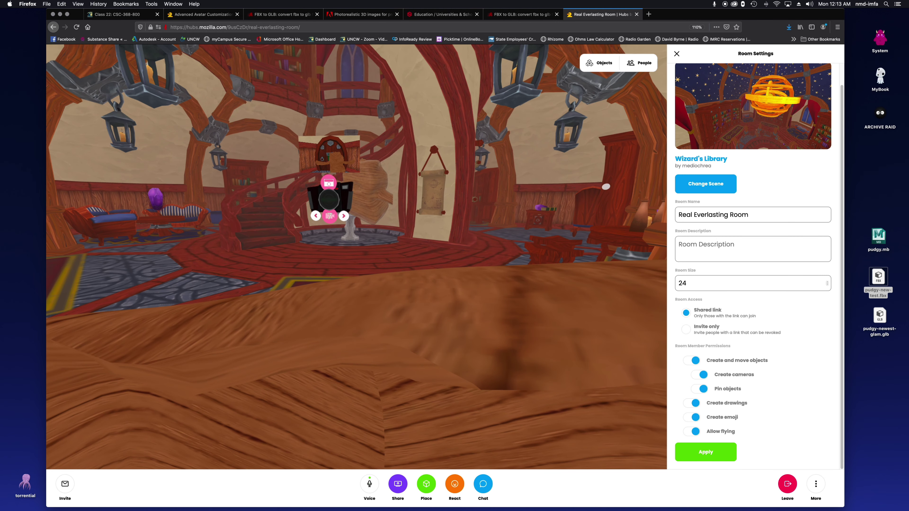
# Step: Place the Shiny Pudgy avatar from the personal avatars in front of the camera
pyautogui.click(730, 186)
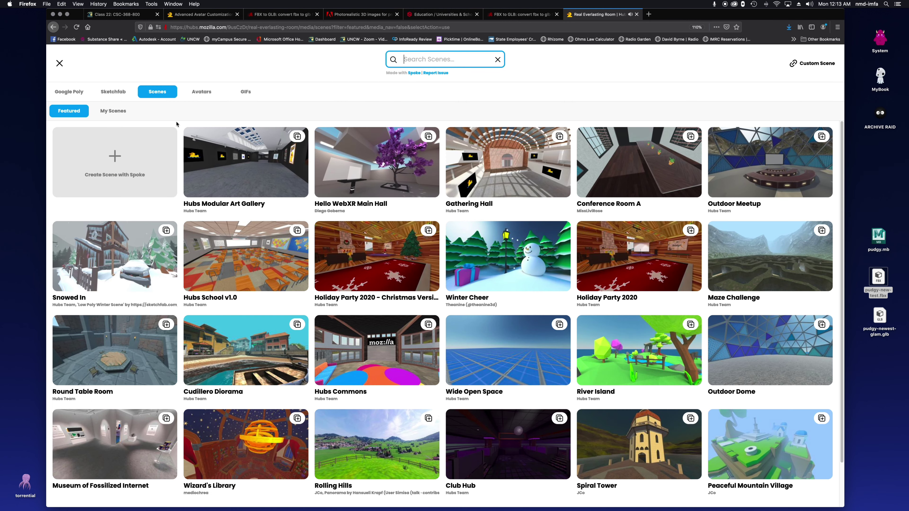
pyautogui.click(197, 93)
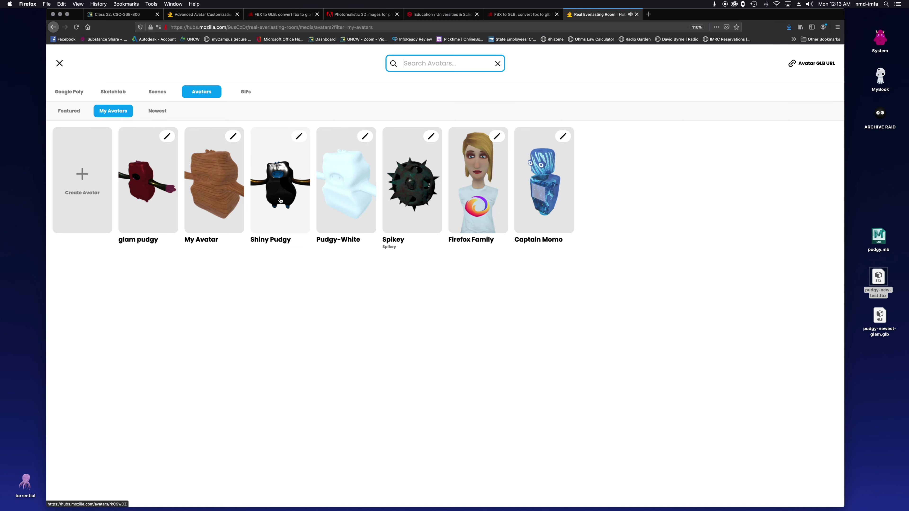
pyautogui.click(280, 200)
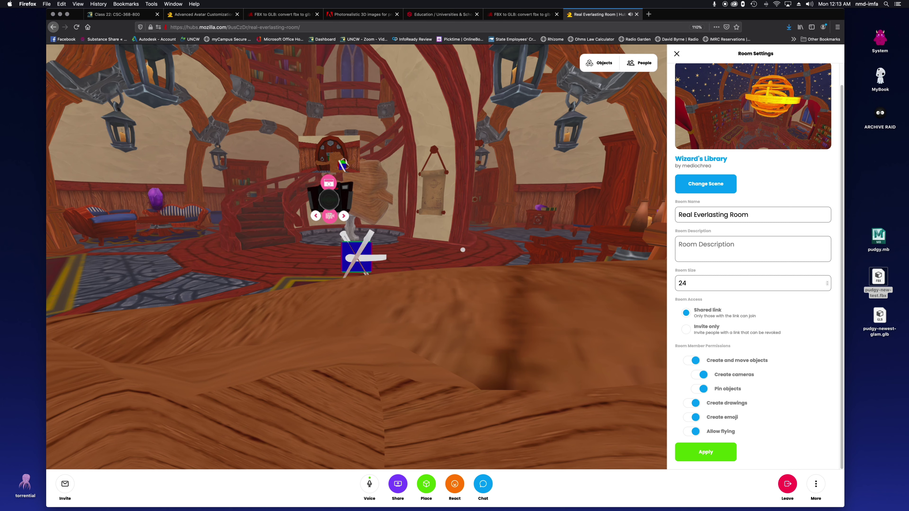
pyautogui.moveTo(376, 204)
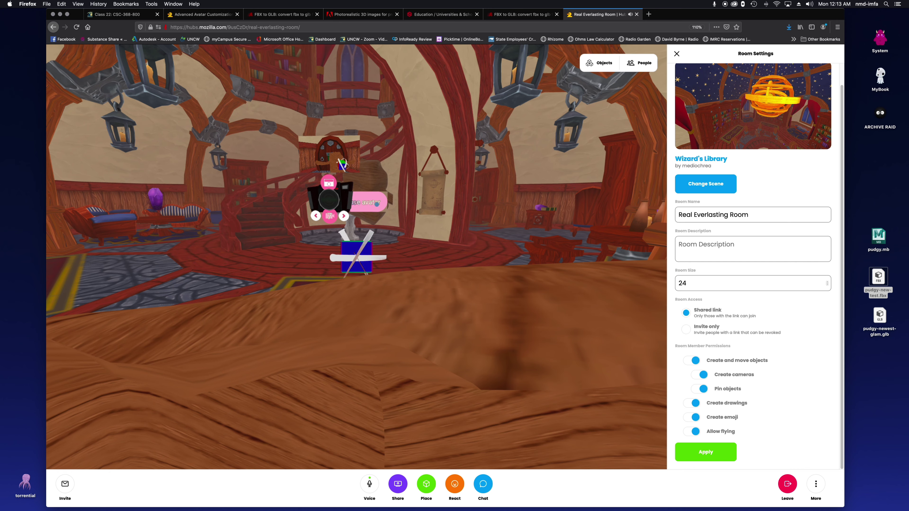
pyautogui.click(376, 202)
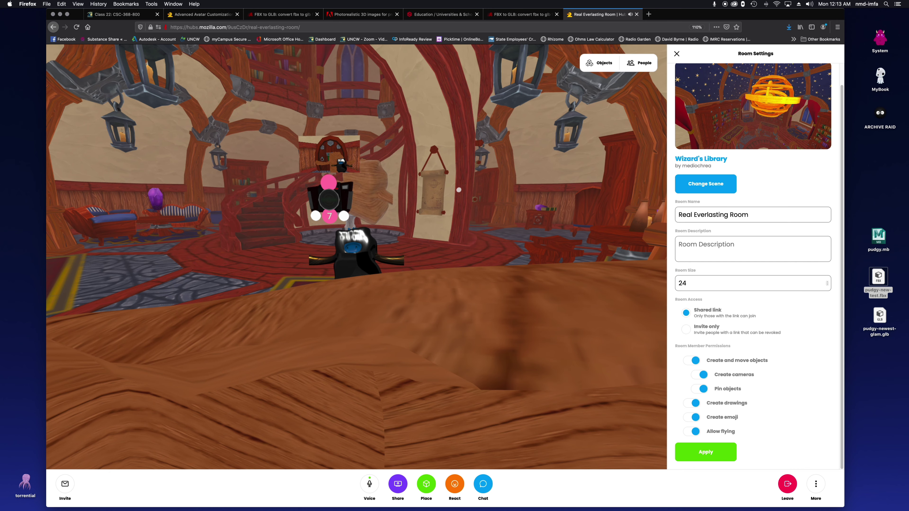
# Step: Switch to the Shiny Pudgy avatar, moving and turning to compare the placed model with the camera preview
pyautogui.moveTo(580, 255); pyautogui.dragTo(499, 268)
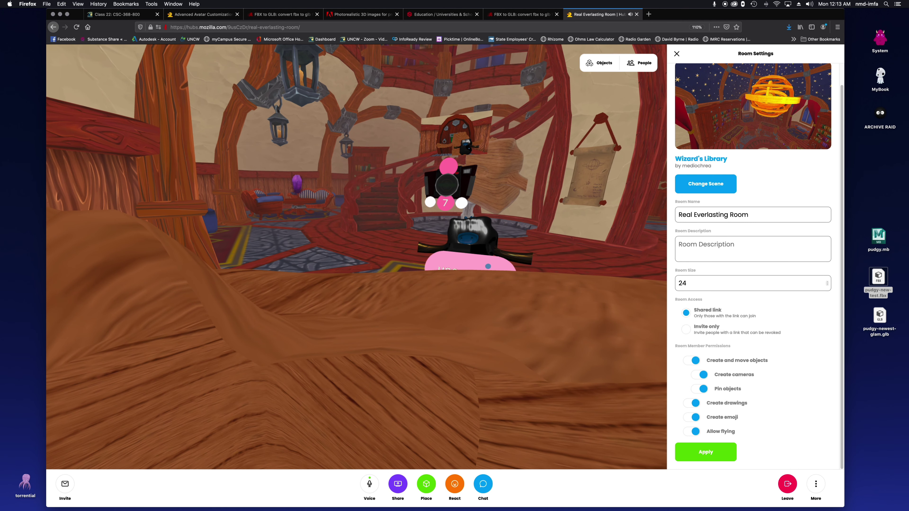
pyautogui.moveTo(601, 300); pyautogui.dragTo(624, 287)
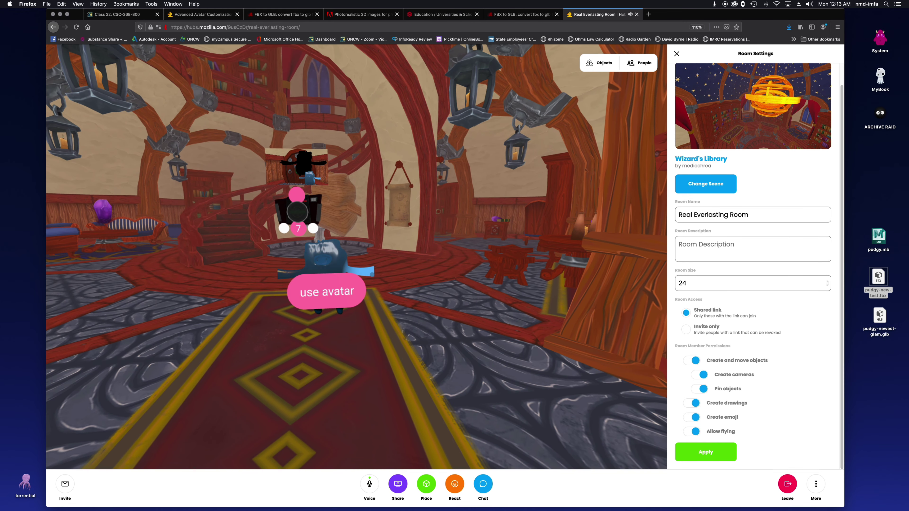
pyautogui.press('w')
pyautogui.press('s')
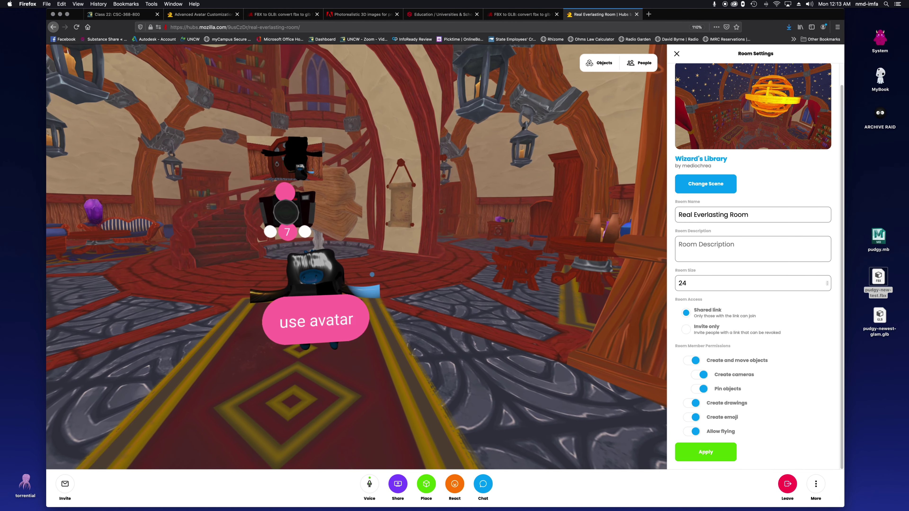
pyautogui.press('q')
pyautogui.press('e')
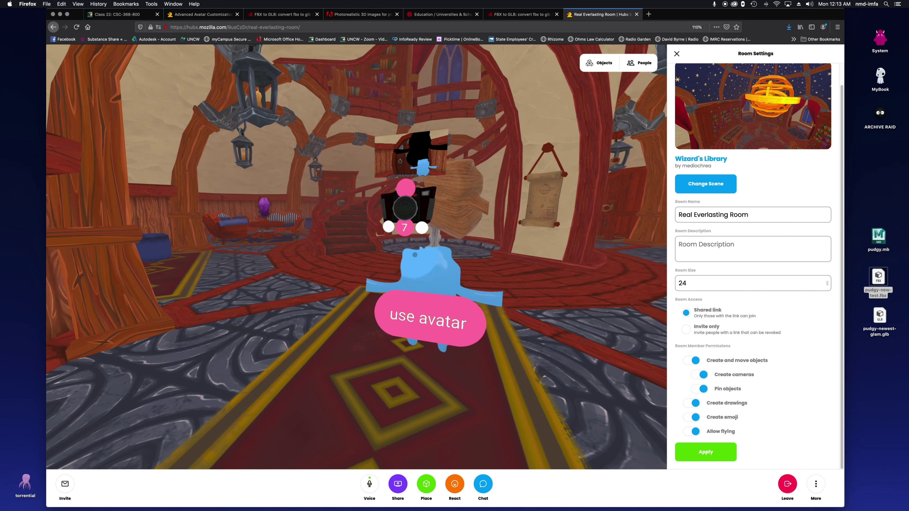
pyautogui.moveTo(438, 317)
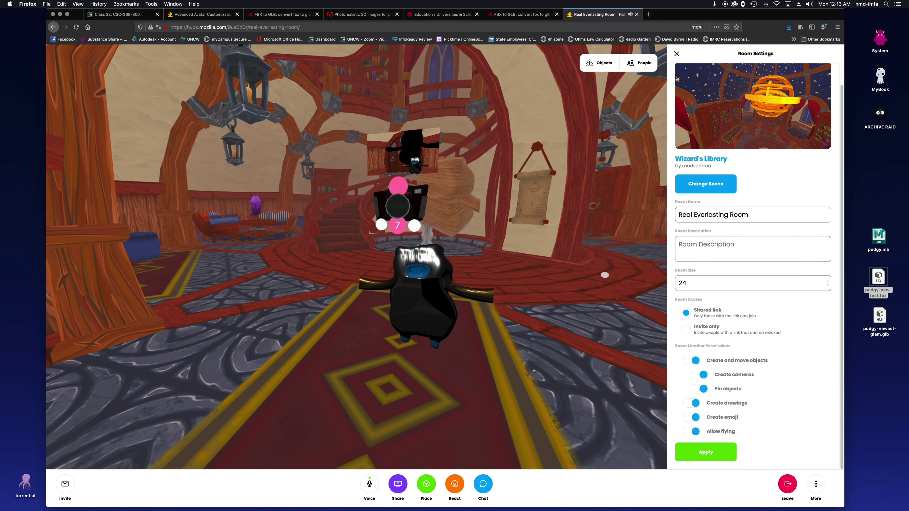
# Step: Place the Spikey avatar from the personal avatars in the room, off to one side of Shiny Pudgy
pyautogui.click(718, 183)
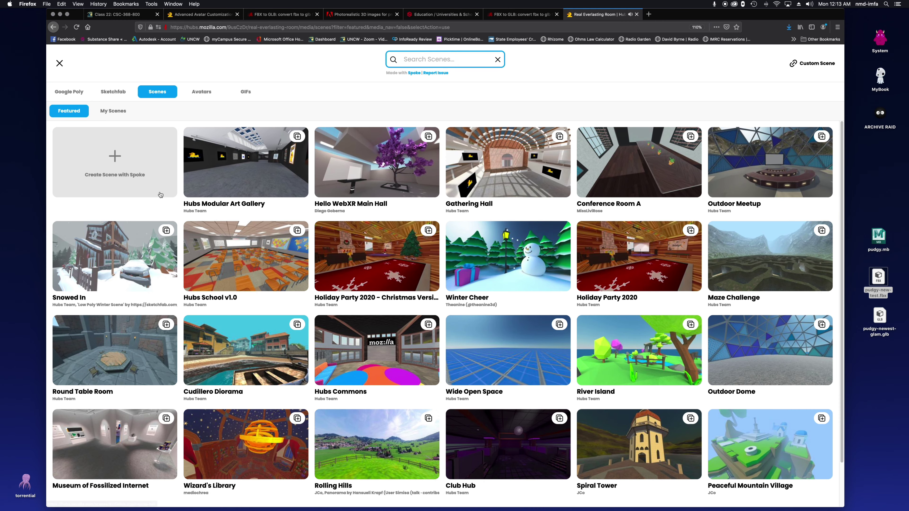
pyautogui.click(196, 92)
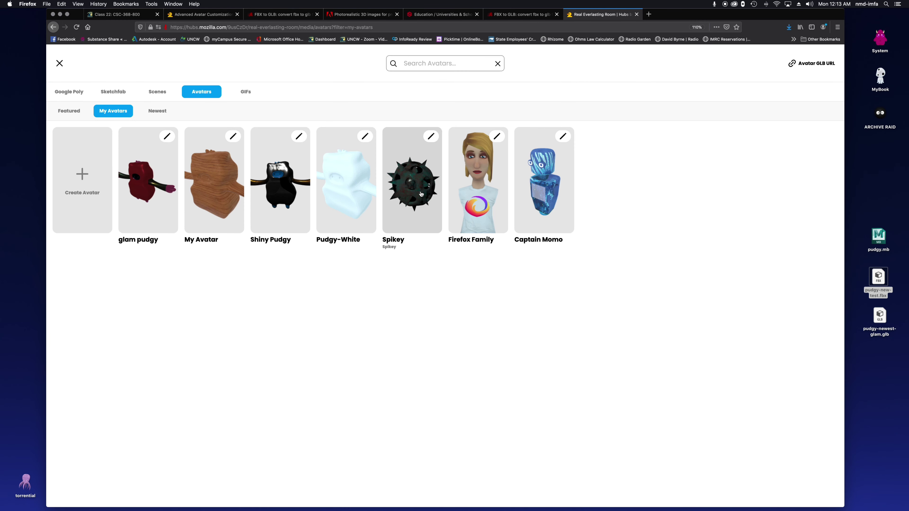
pyautogui.press('Escape')
pyautogui.moveTo(357, 265); pyautogui.dragTo(204, 220)
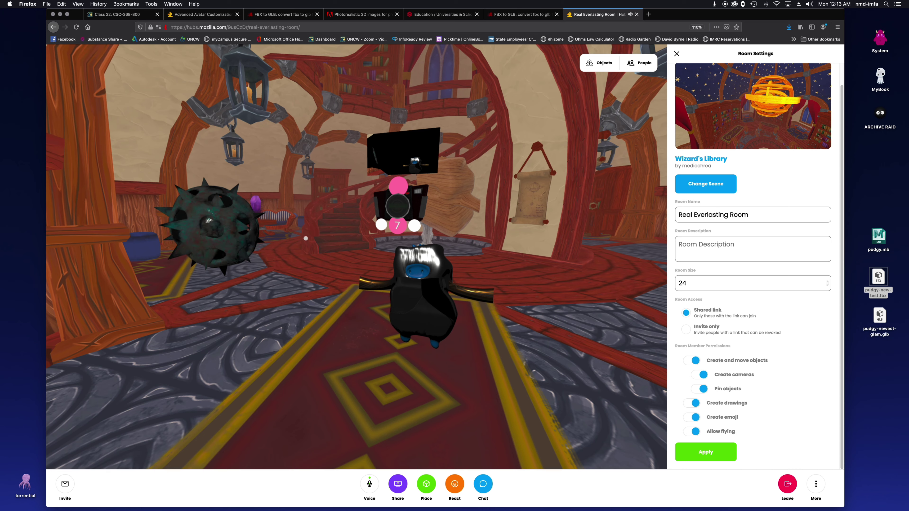
# Step: Turn around to view the Spikey and Shiny Pudgy models, and reposition the camera behind Shiny Pudgy
pyautogui.moveTo(422, 286)
pyautogui.press('Left')
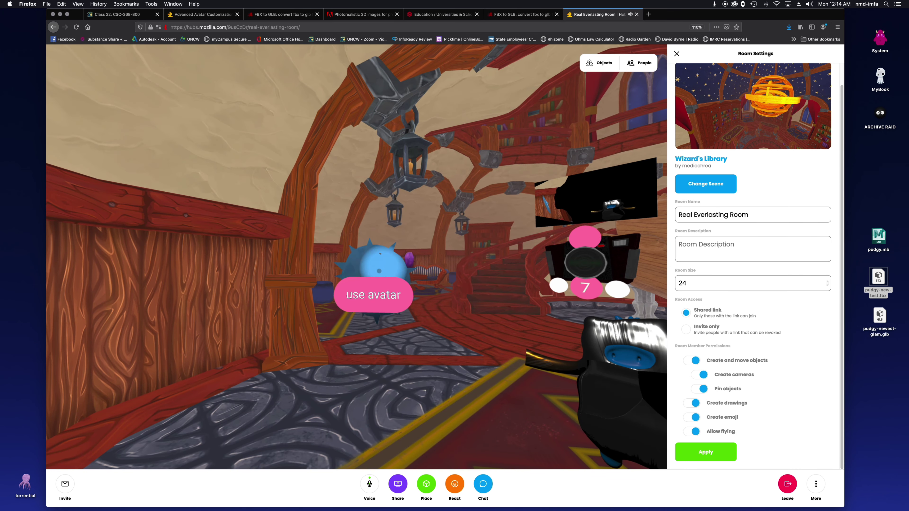
pyautogui.press('Right')
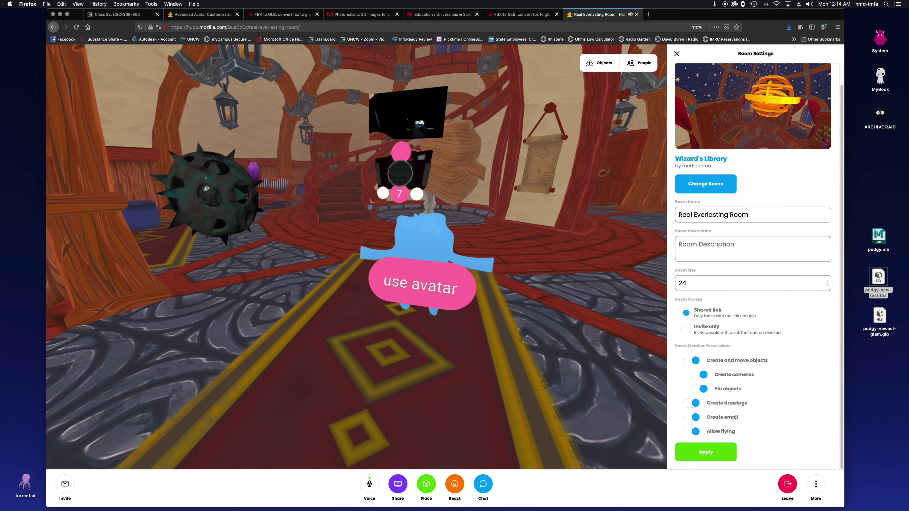
pyautogui.moveTo(424, 112); pyautogui.dragTo(480, 143)
# Step: Leave the Wizard's Library room and confirm the exit
pyautogui.click(788, 483)
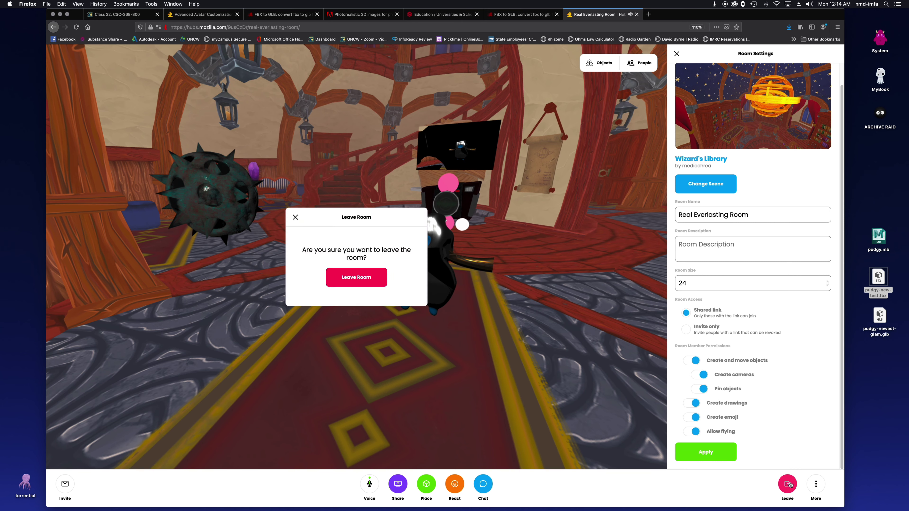
pyautogui.click(356, 278)
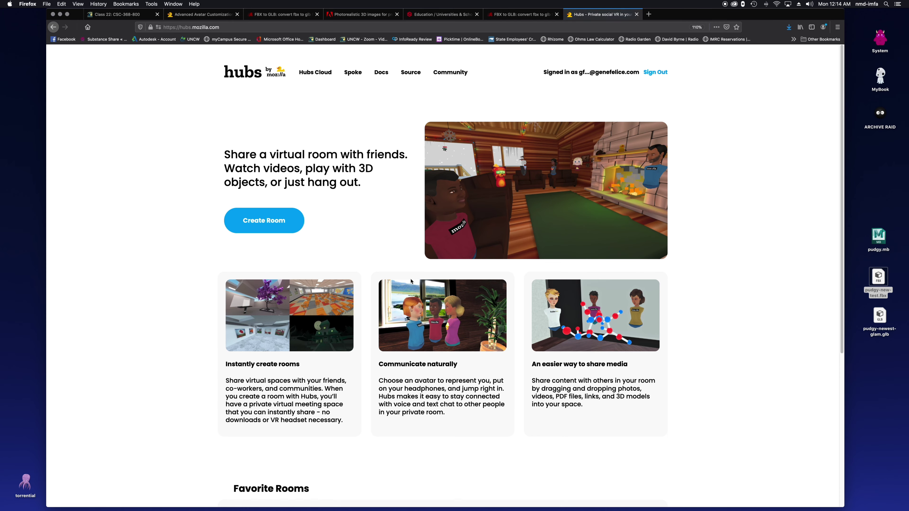
pyautogui.moveTo(659, 508)
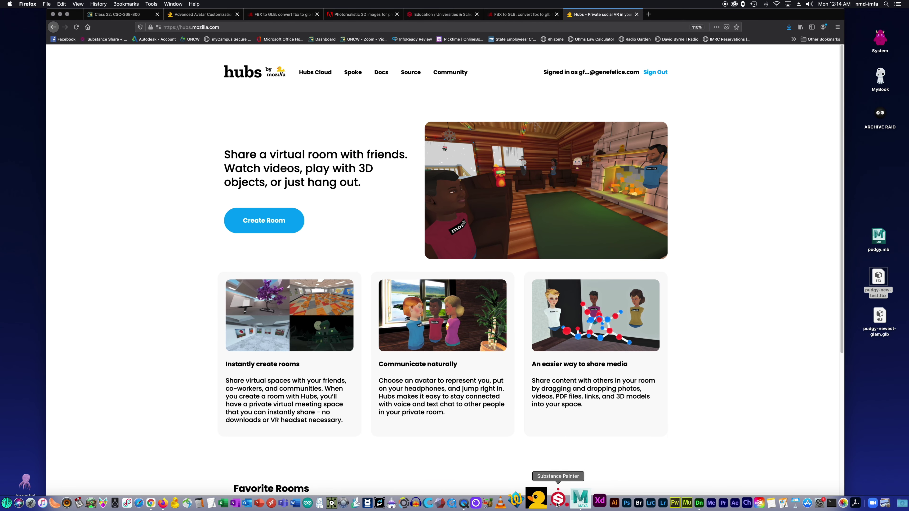
# Step: Return to the Class 22 course page, view its linked Substance education page and close that page again
pyautogui.click(118, 15)
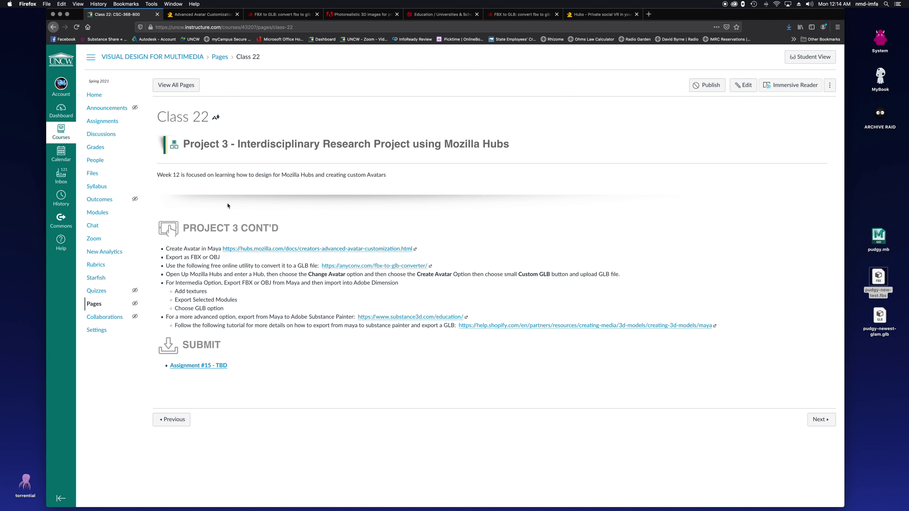
pyautogui.click(390, 317)
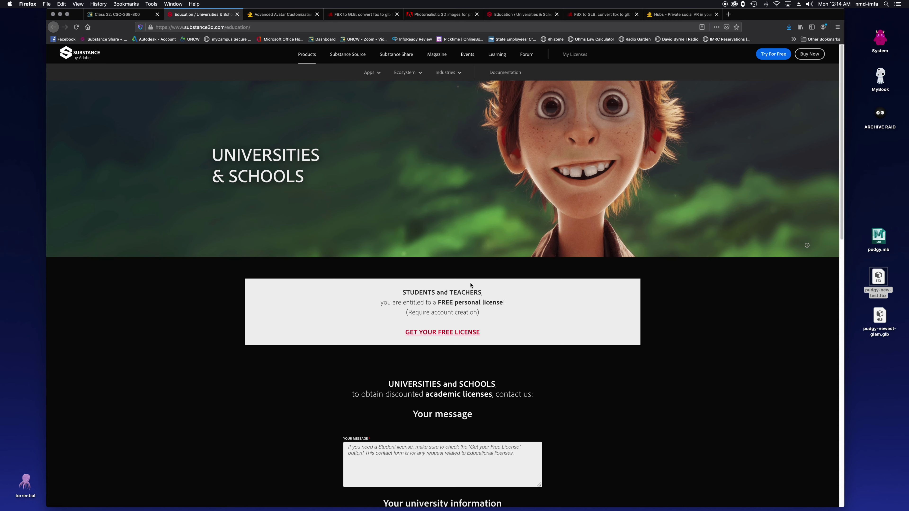
pyautogui.press('super+w')
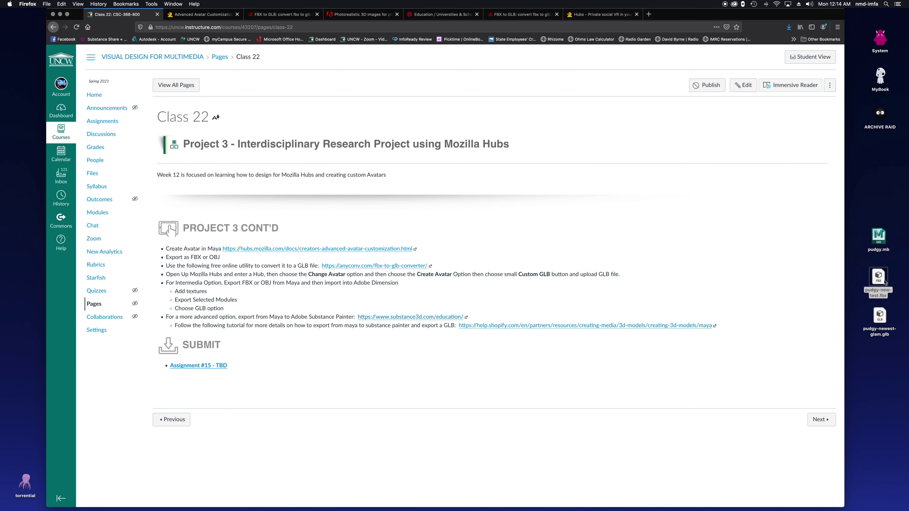
# Step: Switch to Substance Painter and start a new project
pyautogui.click(883, 280)
pyautogui.moveTo(690, 507)
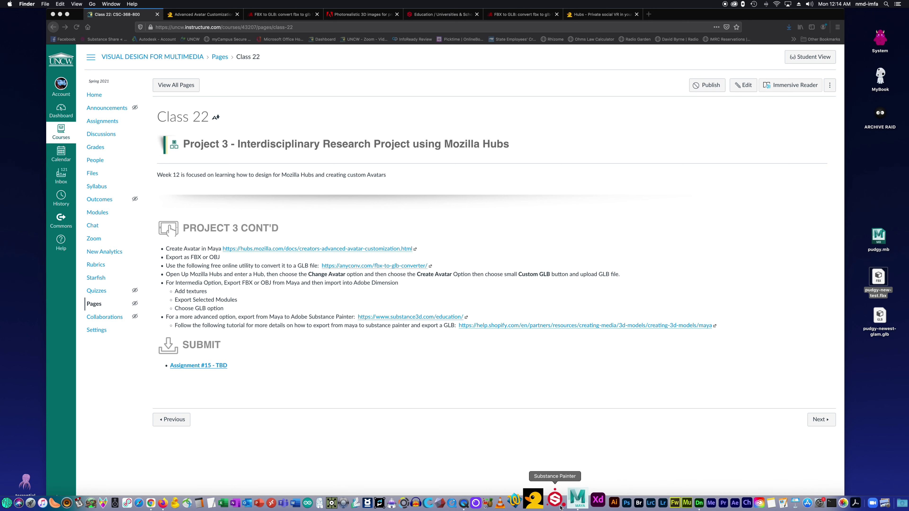
pyautogui.click(547, 500)
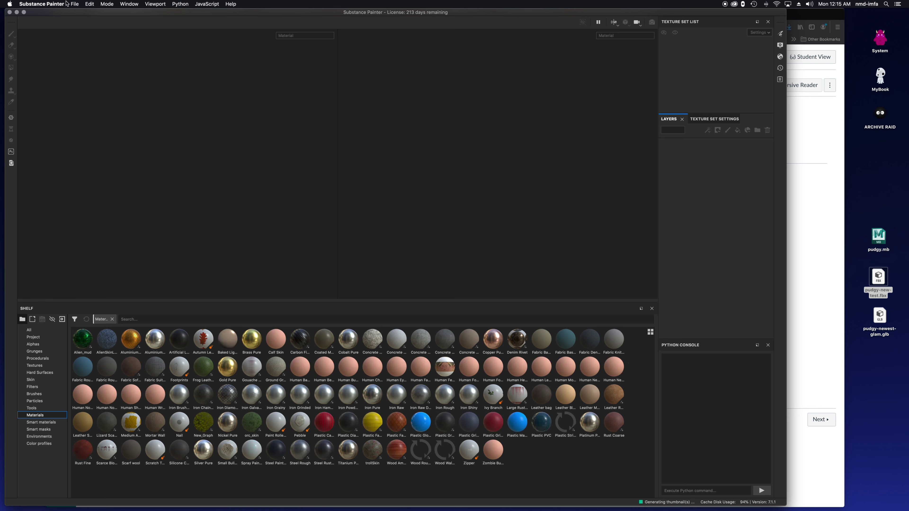
pyautogui.click(74, 4)
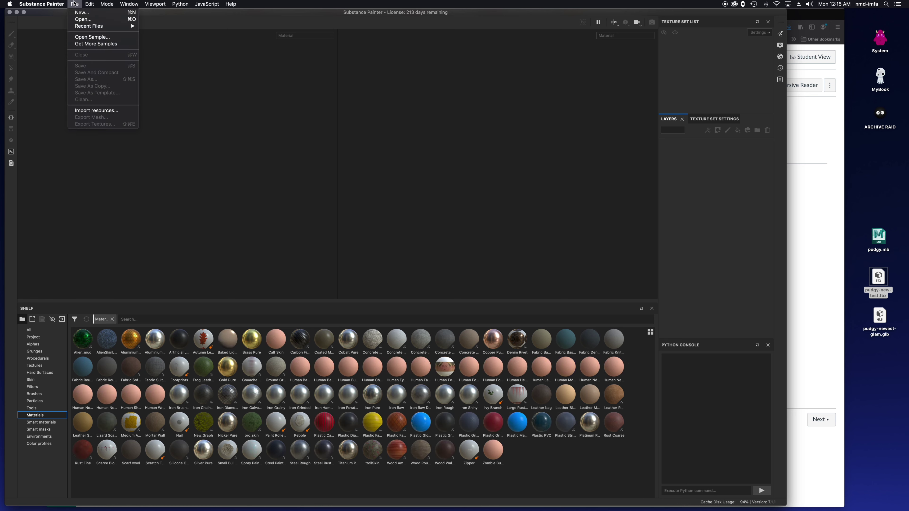
pyautogui.click(107, 13)
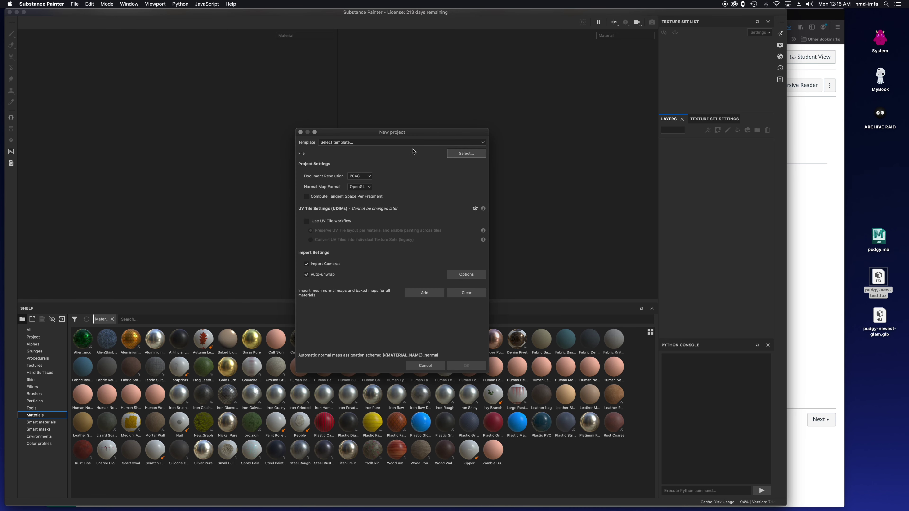
# Step: Create the project from pudgy-new-test.fbx on the Desktop with a document resolution of 1024
pyautogui.click(466, 154)
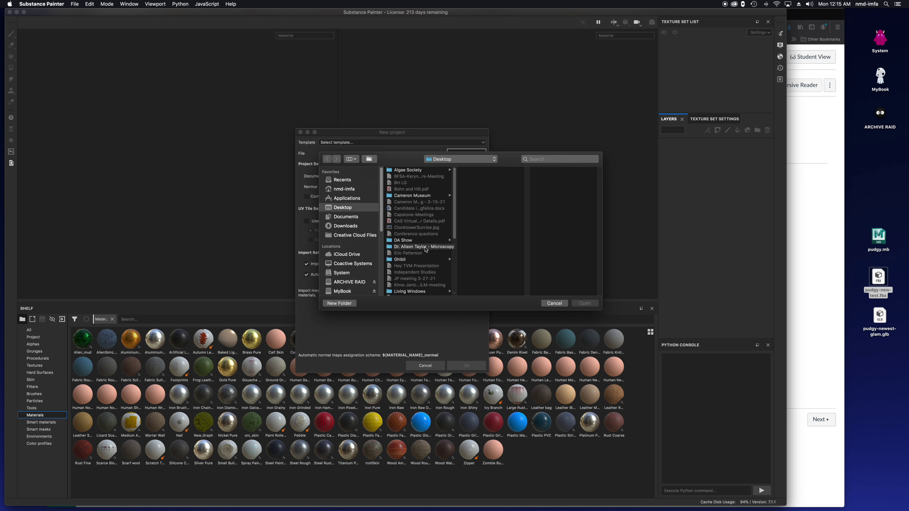
pyautogui.scroll(-5, 424, 251)
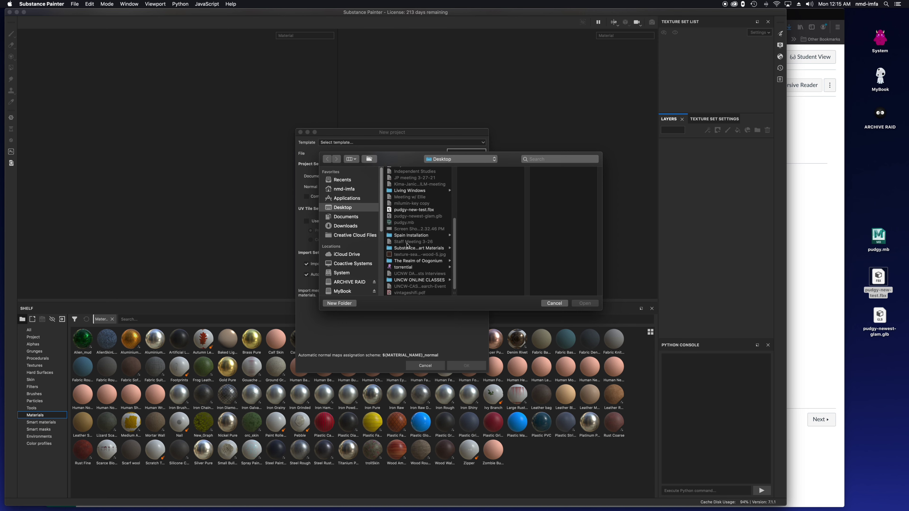
pyautogui.click(423, 210)
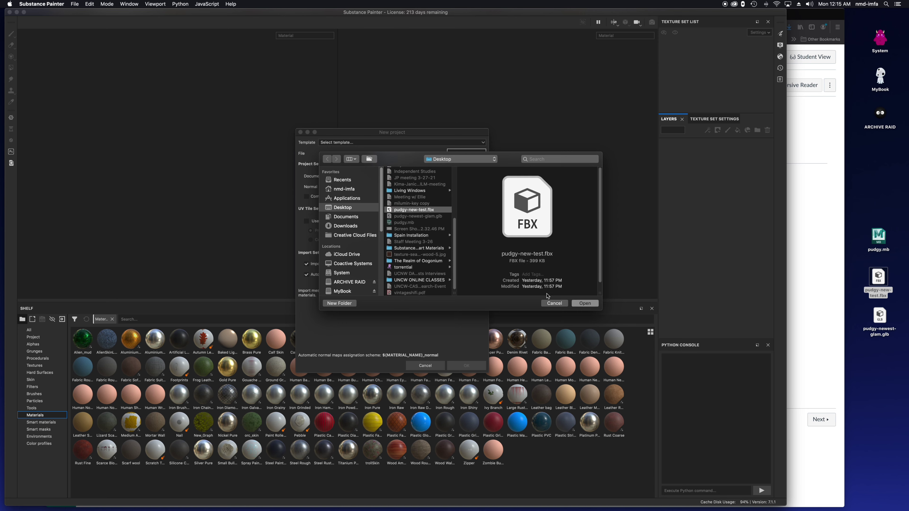
pyautogui.click(585, 303)
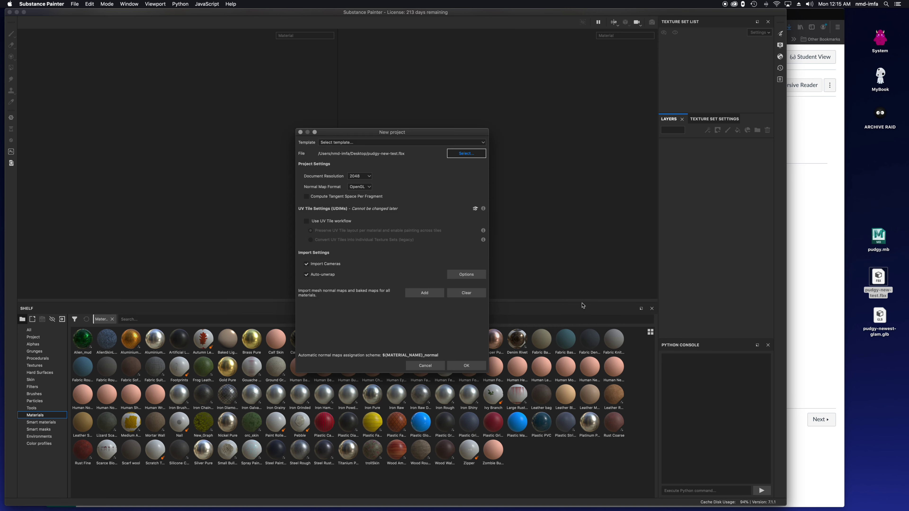
pyautogui.click(358, 176)
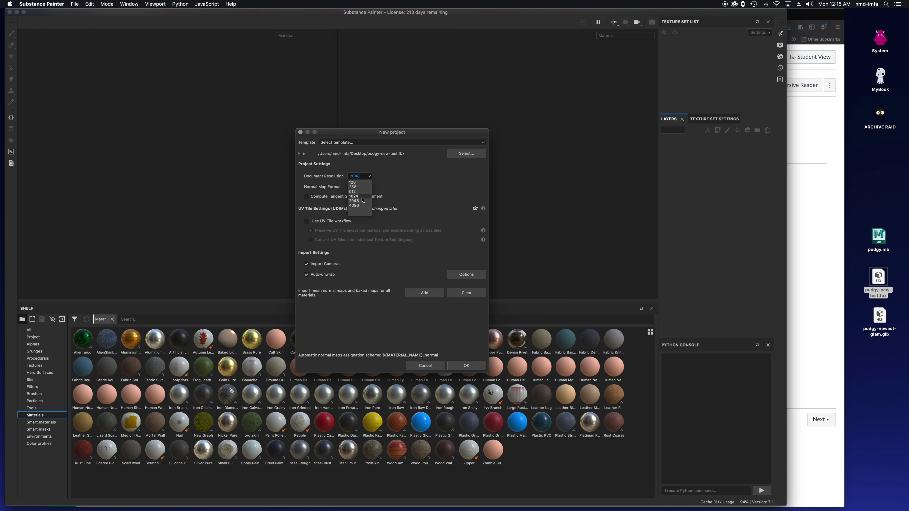
pyautogui.click(363, 197)
pyautogui.click(466, 366)
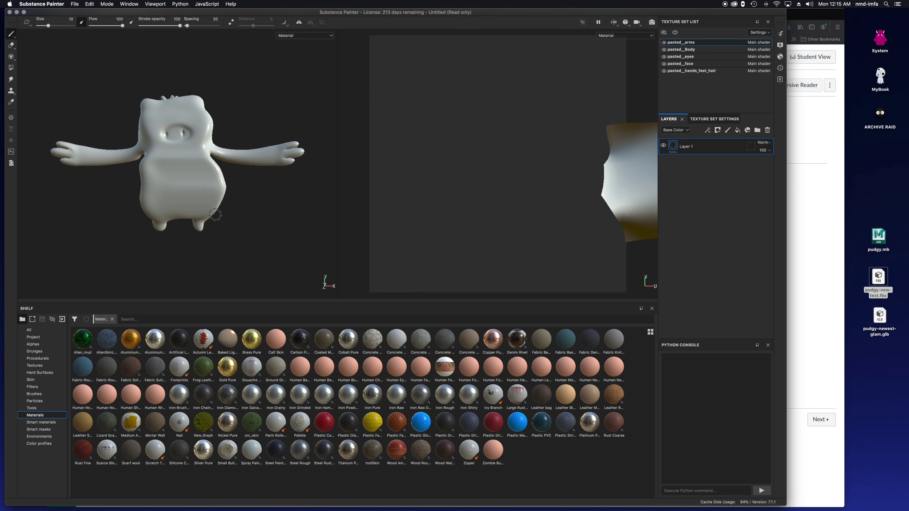
# Step: Apply the Aluminium Insulator material to the Pudgy model's arms
pyautogui.moveTo(247, 207)
pyautogui.keyDown('alt'); pyautogui.mouseDown()
pyautogui.moveTo(230, 213)
pyautogui.moveTo(316, 201)
pyautogui.moveTo(403, 215)
pyautogui.moveTo(591, 206)
pyautogui.moveTo(492, 235)
pyautogui.moveTo(199, 233)
pyautogui.moveTo(238, 199)
pyautogui.moveTo(234, 233)
pyautogui.mouseUp(); pyautogui.keyUp('alt')
pyautogui.scroll(5, 193, 160)
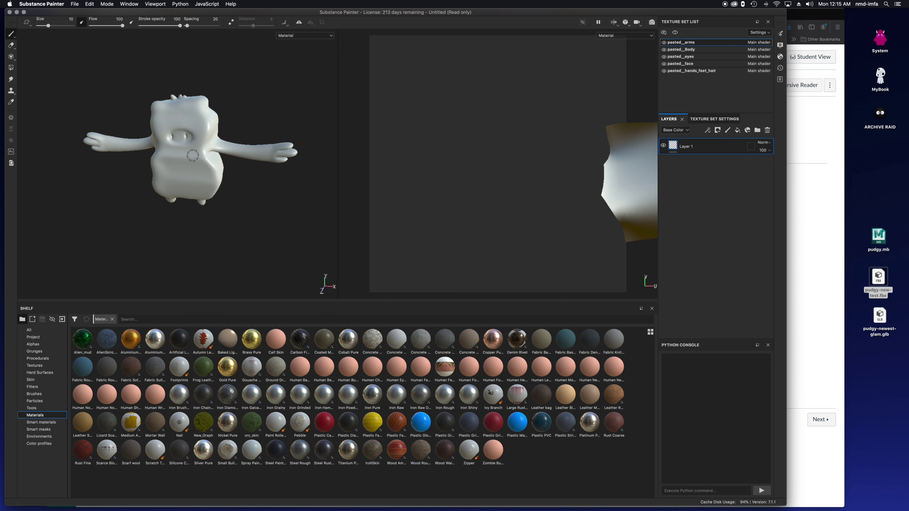
pyautogui.scroll(-5, 193, 160)
pyautogui.scroll(5, 193, 162)
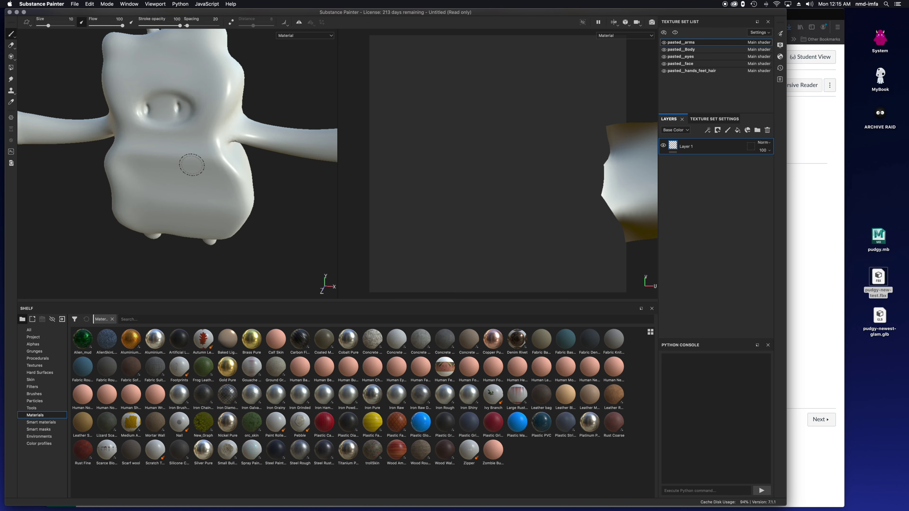
pyautogui.scroll(-4, 192, 165)
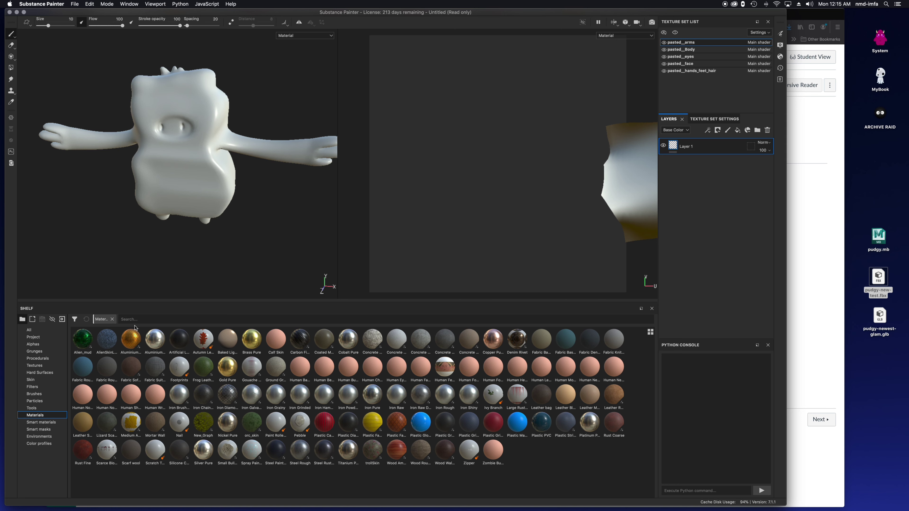
pyautogui.moveTo(126, 344); pyautogui.dragTo(240, 154)
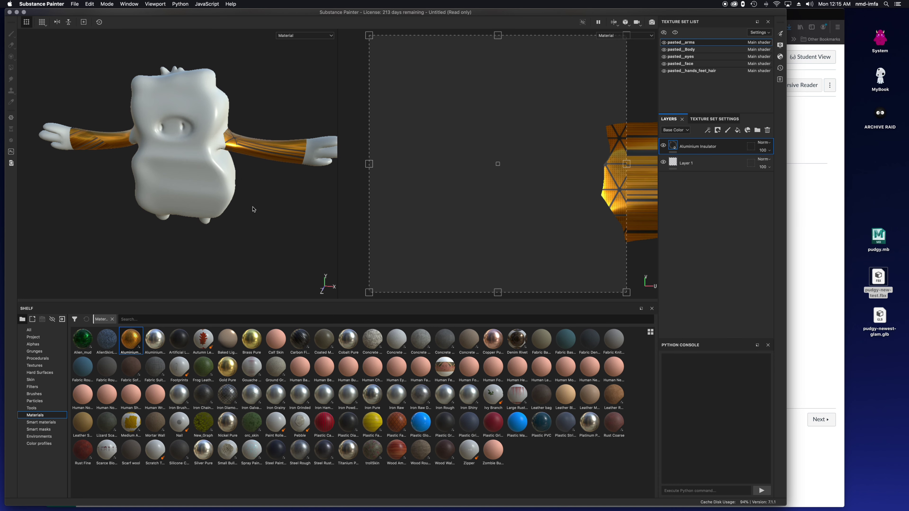
# Step: Shift the Aluminium Insulator texture placement toward the arm UV island and scale it down
pyautogui.moveTo(263, 198)
pyautogui.keyDown('alt'); pyautogui.mouseDown()
pyautogui.moveTo(77, 186)
pyautogui.moveTo(251, 192)
pyautogui.mouseUp(); pyautogui.keyUp('alt')
pyautogui.moveTo(456, 194); pyautogui.dragTo(500, 184)
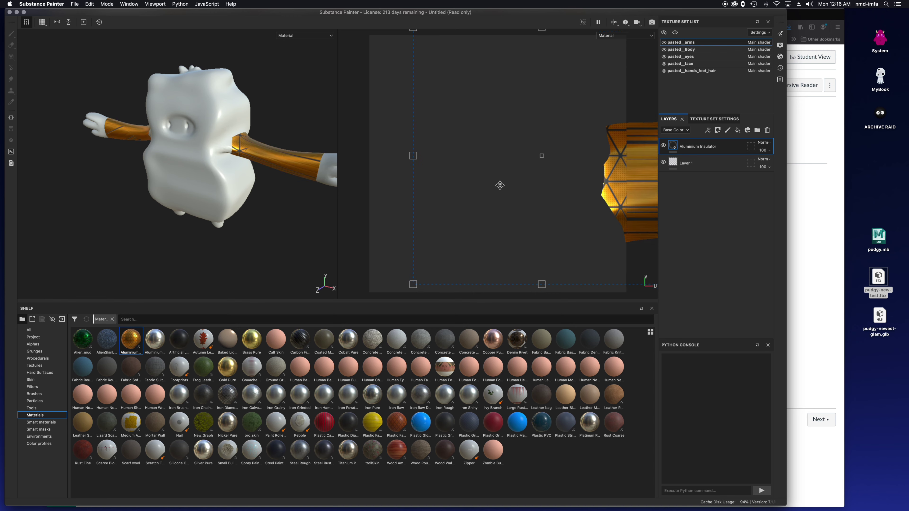
pyautogui.moveTo(414, 285); pyautogui.dragTo(525, 204)
pyautogui.moveTo(584, 168); pyautogui.dragTo(598, 217)
pyautogui.keyDown('alt'); pyautogui.moveTo(232, 203); pyautogui.dragTo(272, 201); pyautogui.keyUp('alt')
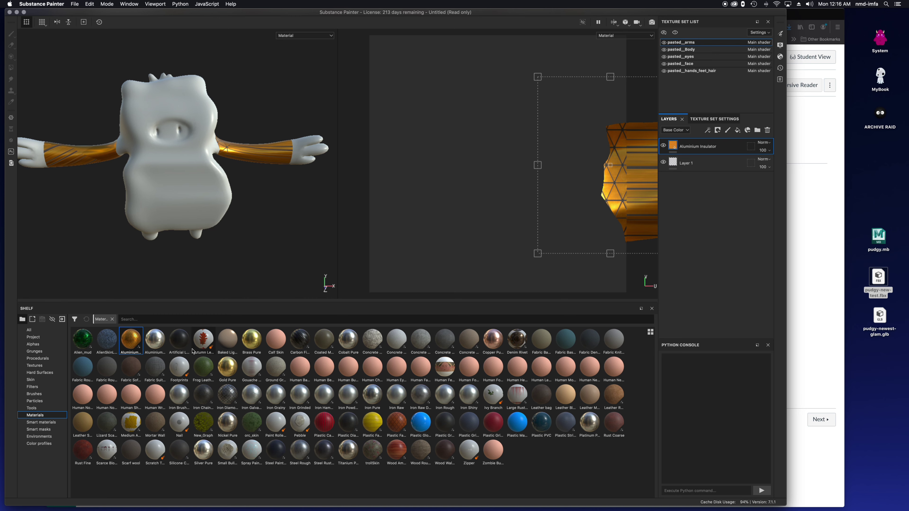
# Step: Layer the AlienSkinLumpy, Plastic Cables Braided, Wood Rough and Rust Fine materials on the model's body
pyautogui.moveTo(107, 340); pyautogui.dragTo(210, 175)
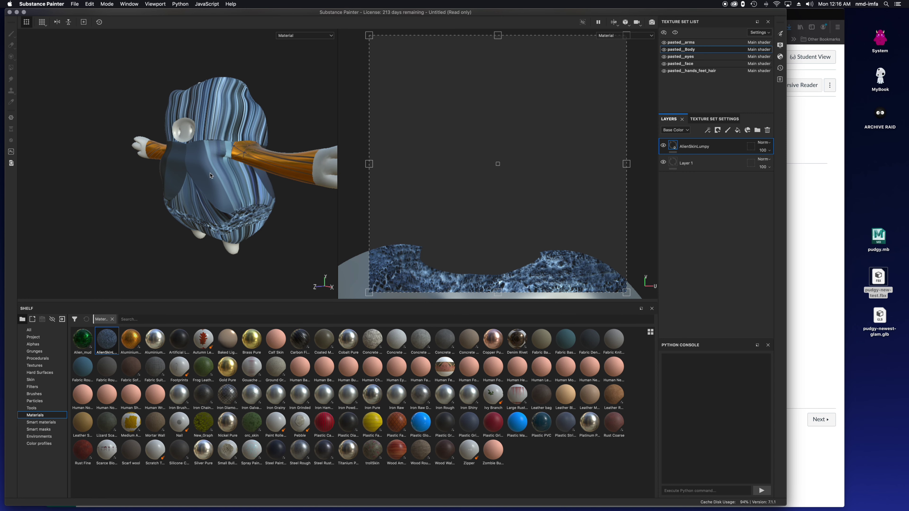
pyautogui.moveTo(322, 424); pyautogui.dragTo(212, 202)
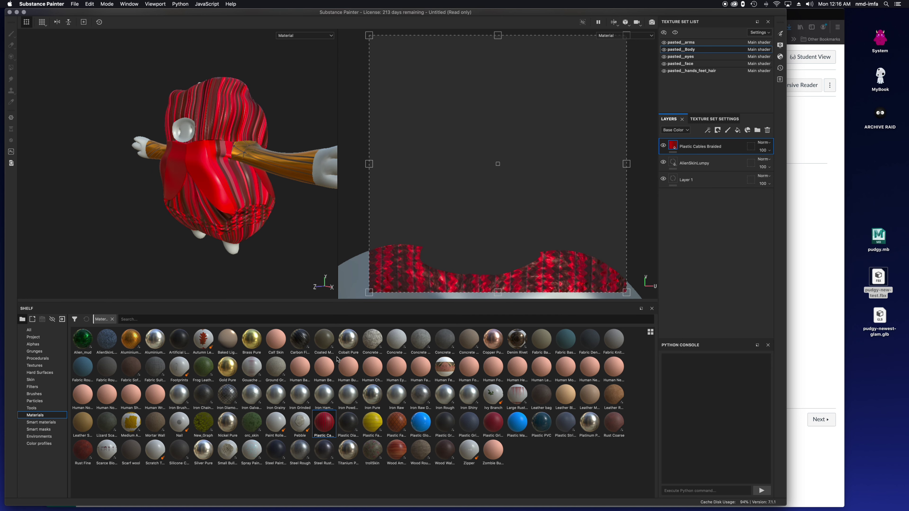
pyautogui.moveTo(418, 452); pyautogui.dragTo(195, 191)
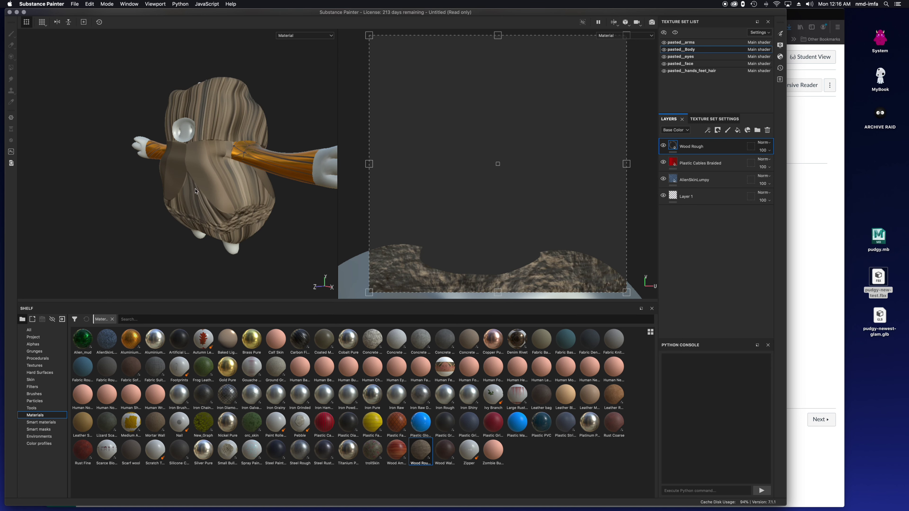
pyautogui.moveTo(83, 450); pyautogui.dragTo(203, 195)
# Step: Apply the Alien_mud material to the model's face and add Fabric Rough over it
pyautogui.keyDown('alt'); pyautogui.moveTo(215, 294); pyautogui.dragTo(273, 269); pyautogui.keyUp('alt')
pyautogui.moveTo(92, 338); pyautogui.dragTo(237, 169)
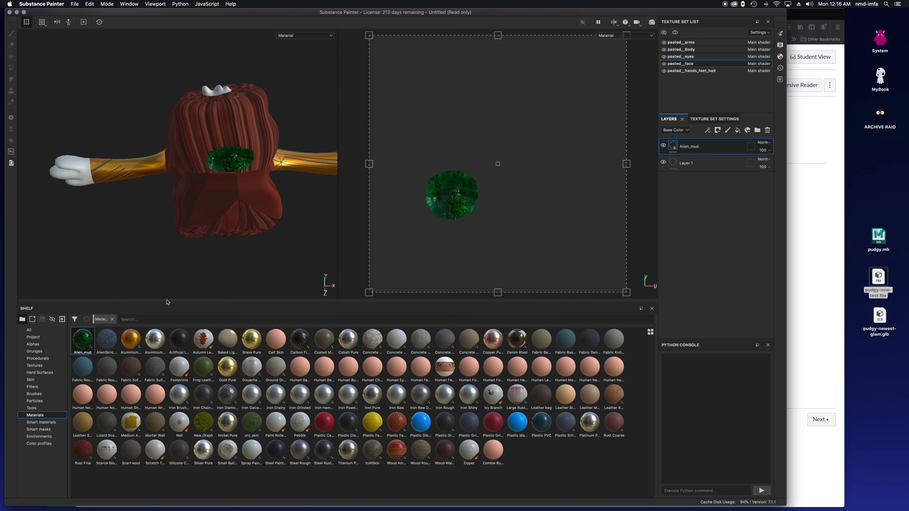
pyautogui.moveTo(83, 366); pyautogui.dragTo(263, 181)
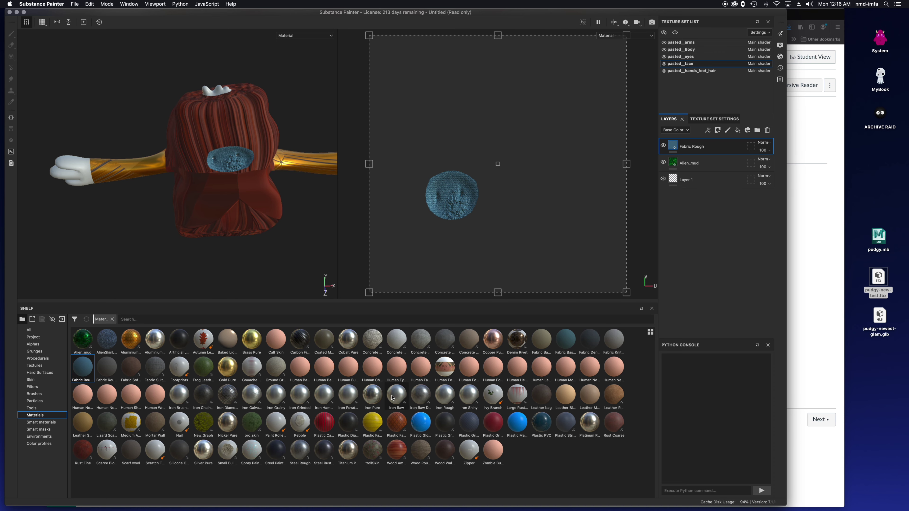
# Step: Apply the smart materials Leather Natural Colored to the body, Bronze Corroded to the face and Jade to the hands, feet and hair
pyautogui.click(48, 423)
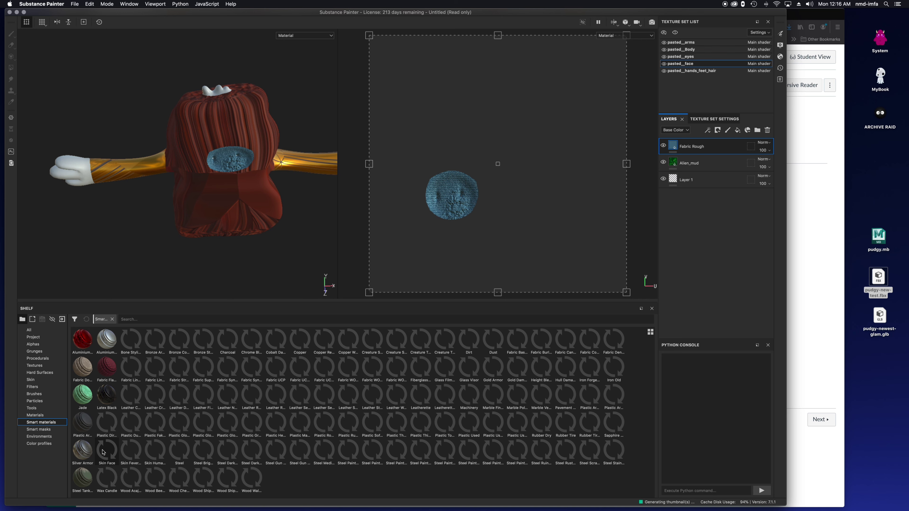
pyautogui.moveTo(99, 427)
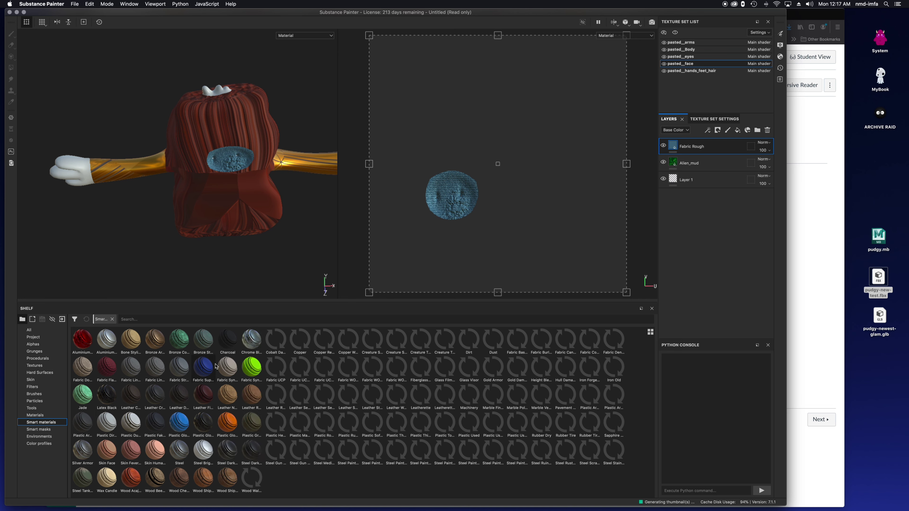
pyautogui.moveTo(221, 401); pyautogui.dragTo(209, 203)
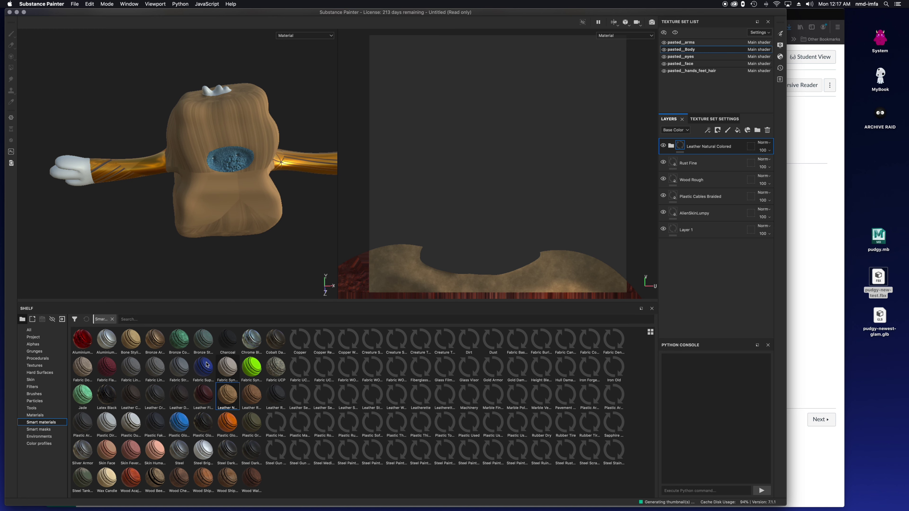
pyautogui.moveTo(179, 340); pyautogui.dragTo(229, 157)
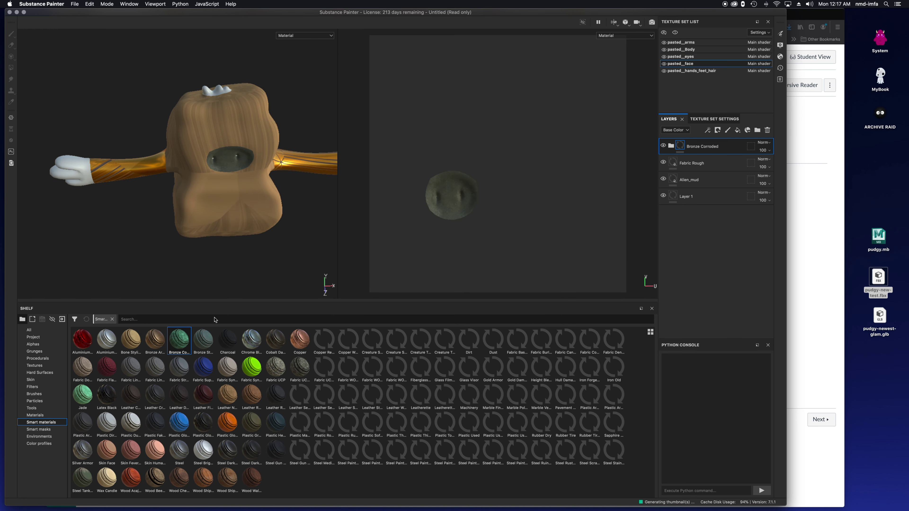
pyautogui.moveTo(82, 394); pyautogui.dragTo(80, 169)
pyautogui.keyDown('alt'); pyautogui.moveTo(247, 190); pyautogui.dragTo(265, 200); pyautogui.keyUp('alt')
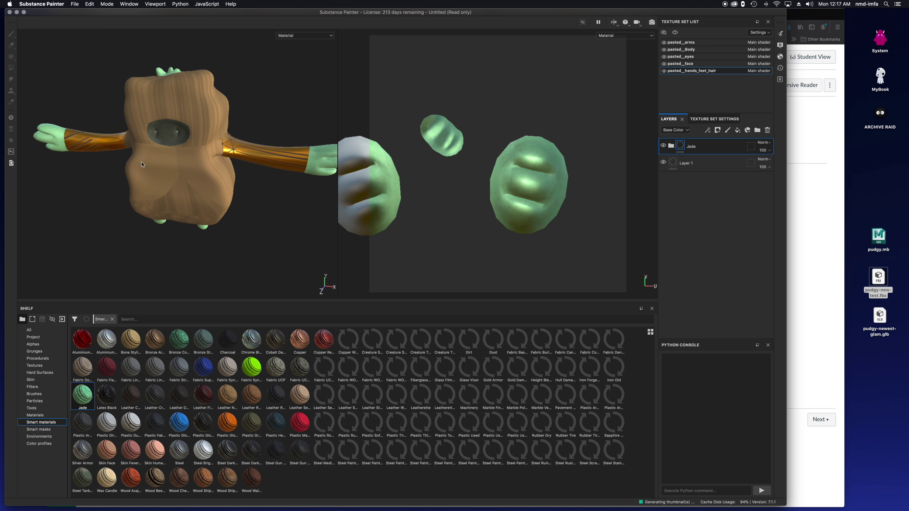
# Step: Show the standard materials again and view the UV islands of the hands, feet and hair in full
pyautogui.moveTo(142, 165)
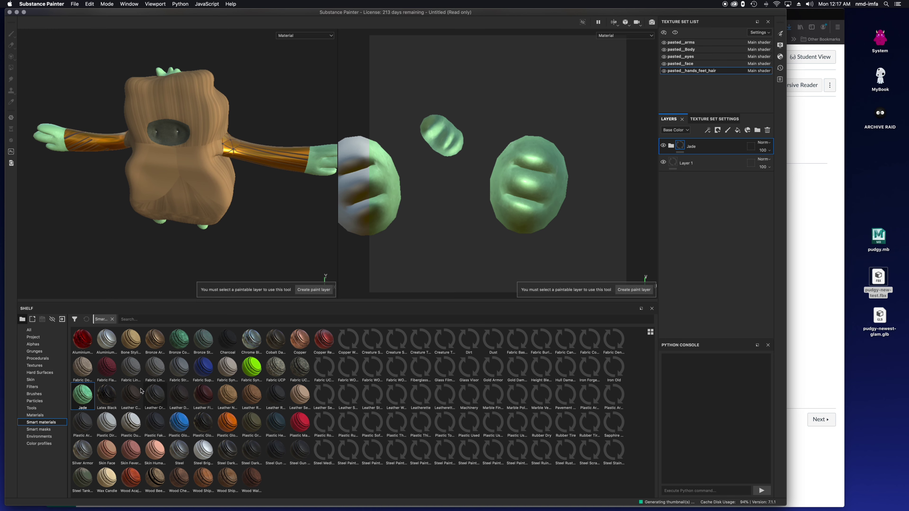
pyautogui.click(34, 415)
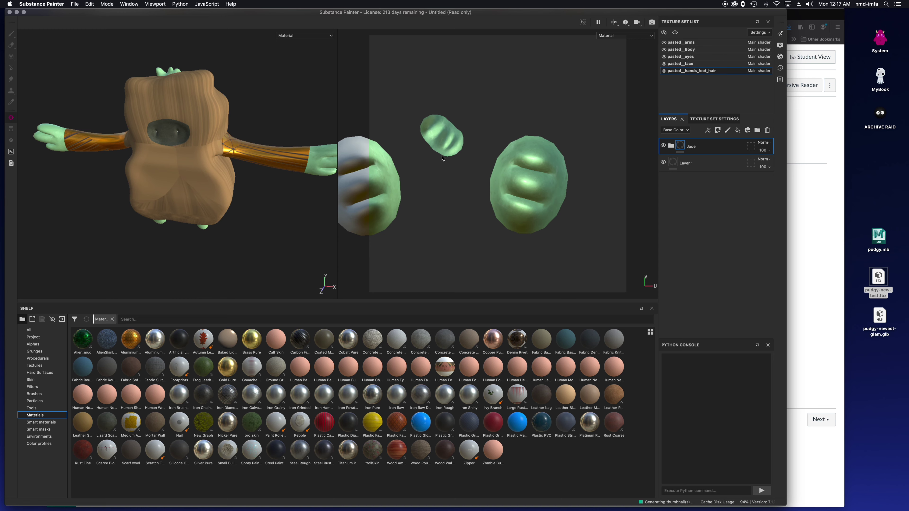
pyautogui.scroll(2, 455, 160)
pyautogui.scroll(-4, 455, 159)
pyautogui.click(461, 165)
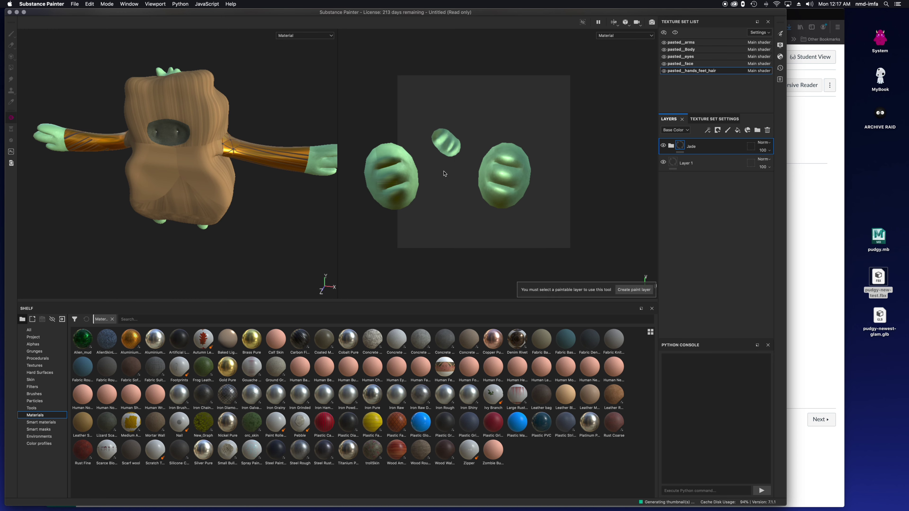
pyautogui.click(194, 160)
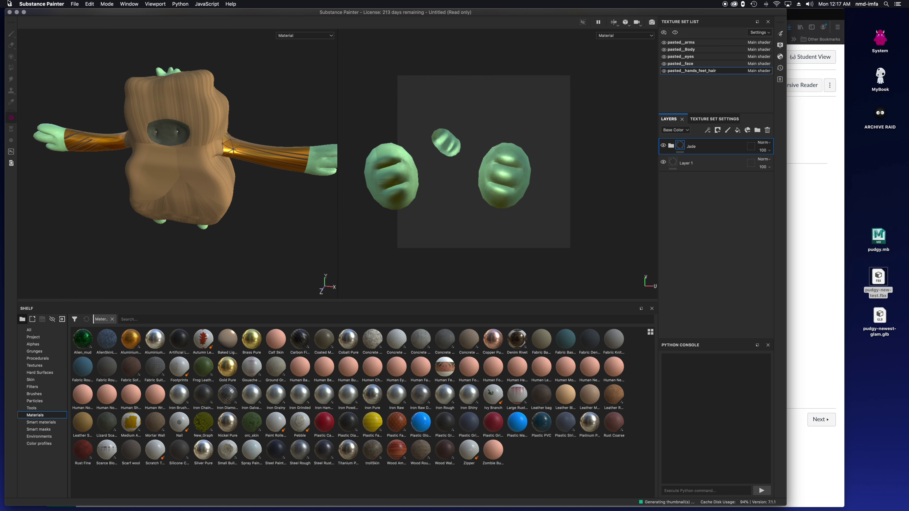
# Step: Open the texture export settings and set the output directory to a new Desktop folder named substance-exports
pyautogui.click(74, 4)
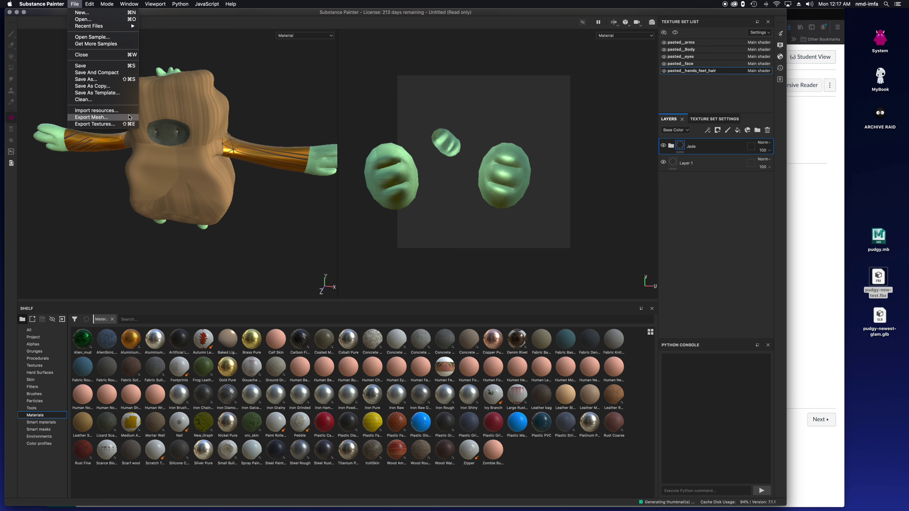
pyautogui.click(105, 123)
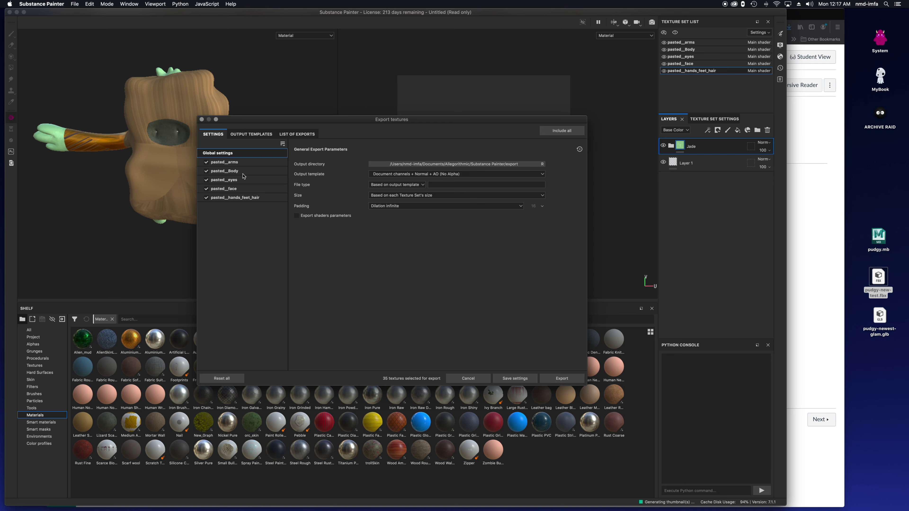
pyautogui.click(448, 164)
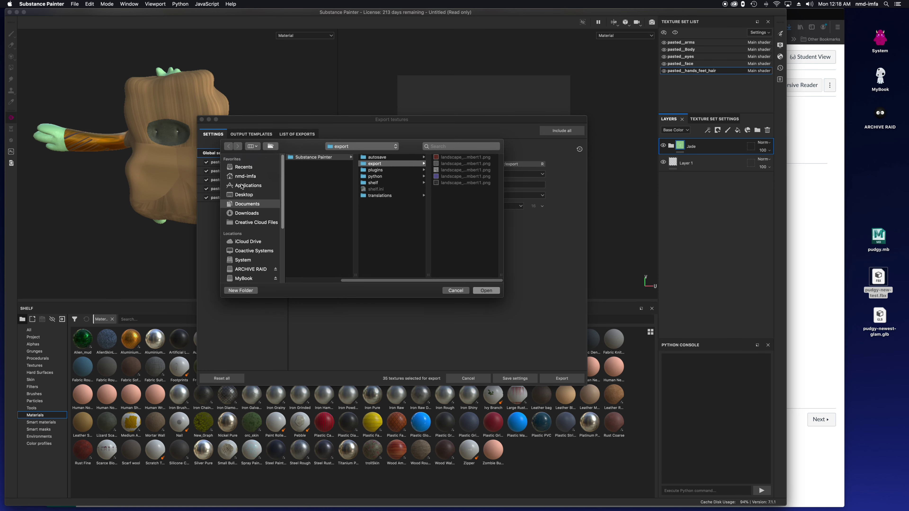
pyautogui.click(245, 196)
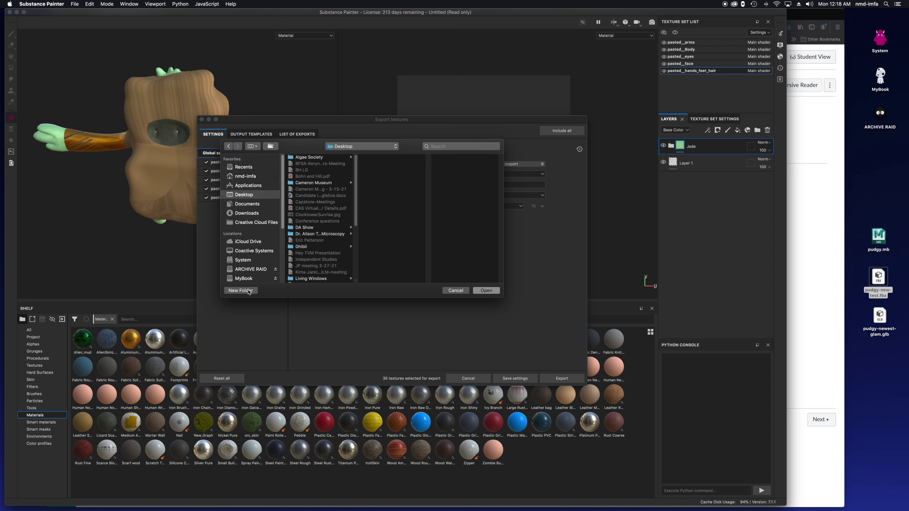
pyautogui.click(241, 290)
pyautogui.write('substance-exports')
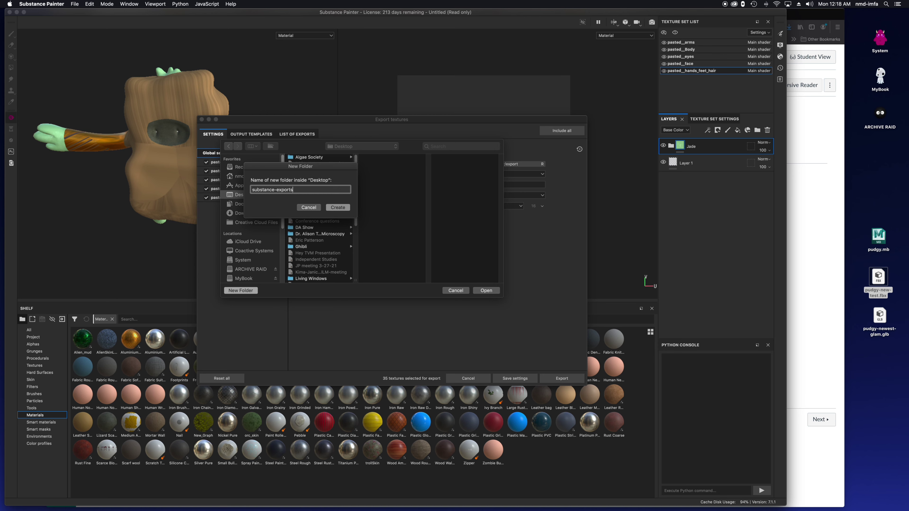
pyautogui.press('Return')
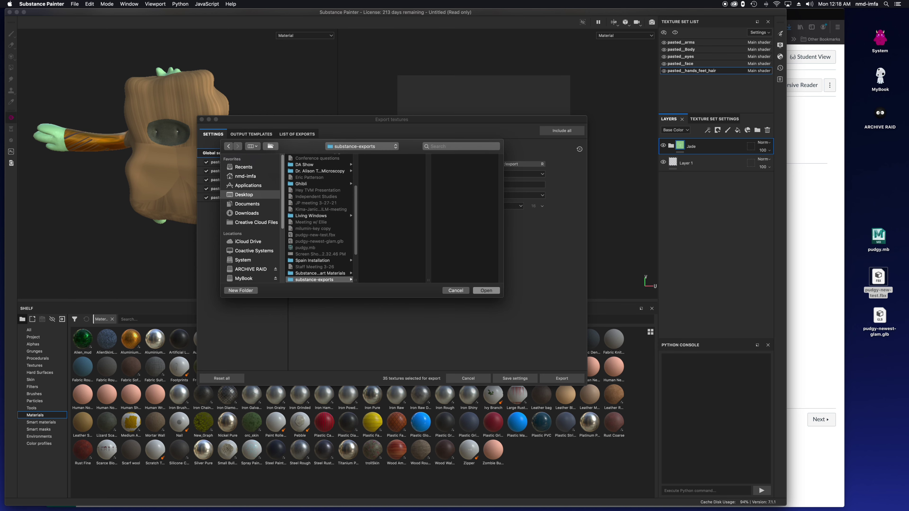
pyautogui.click(486, 293)
# Step: Export all texture sets with the glTF PBR Metal Roughness output template and close the export window
pyautogui.click(411, 176)
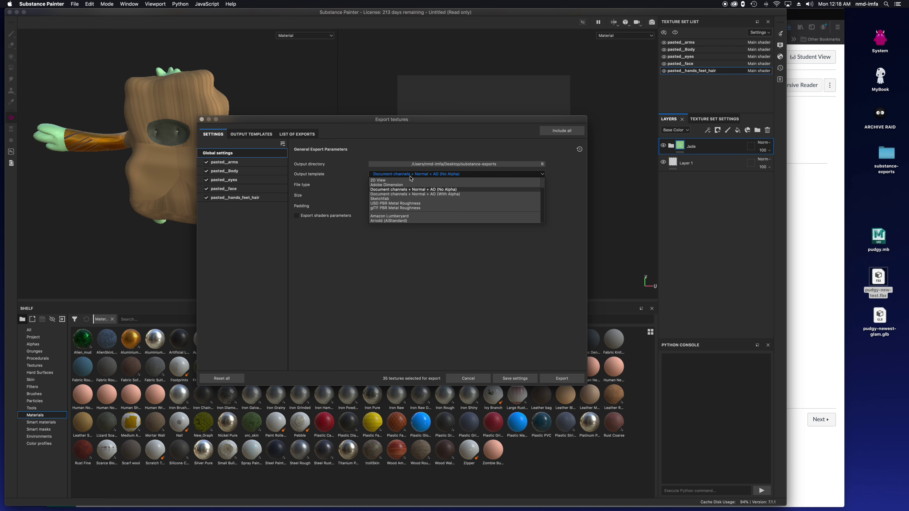
pyautogui.click(392, 208)
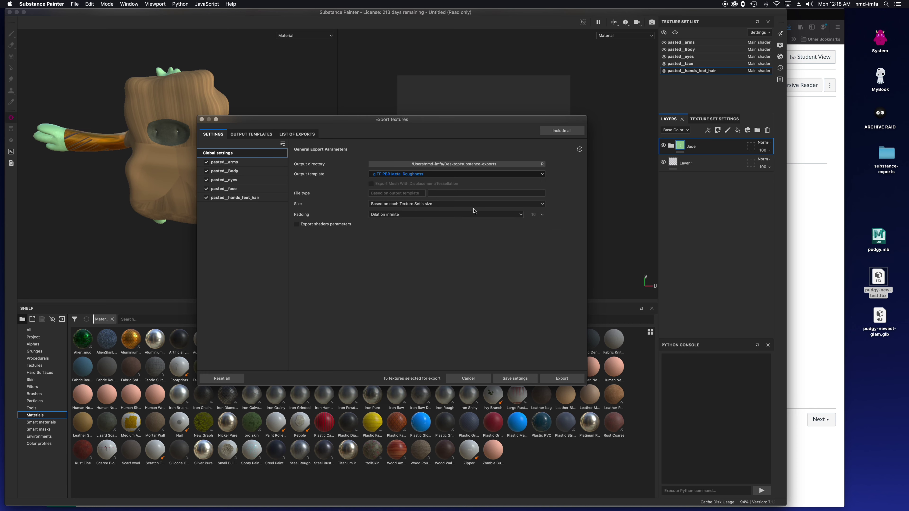
pyautogui.click(562, 378)
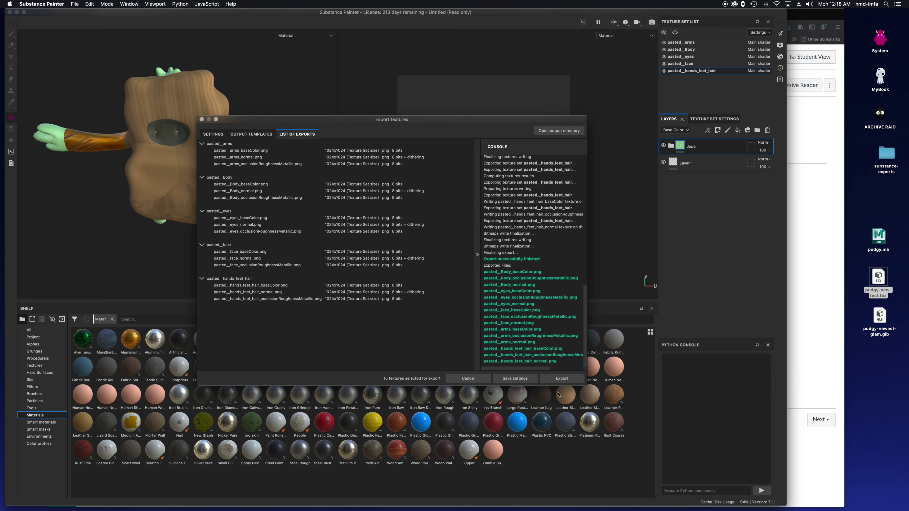
pyautogui.click(202, 119)
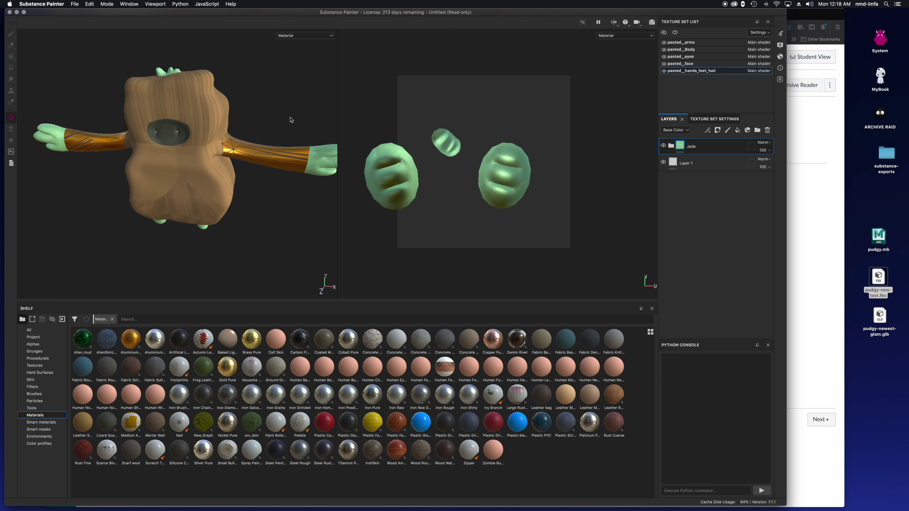
# Step: Switch to Finder and look through the exported PNG textures, GLB and GLTF files in the substance-exports folder
pyautogui.keyDown('alt'); pyautogui.click(887, 152); pyautogui.keyUp('alt')
pyautogui.doubleClick(887, 153)
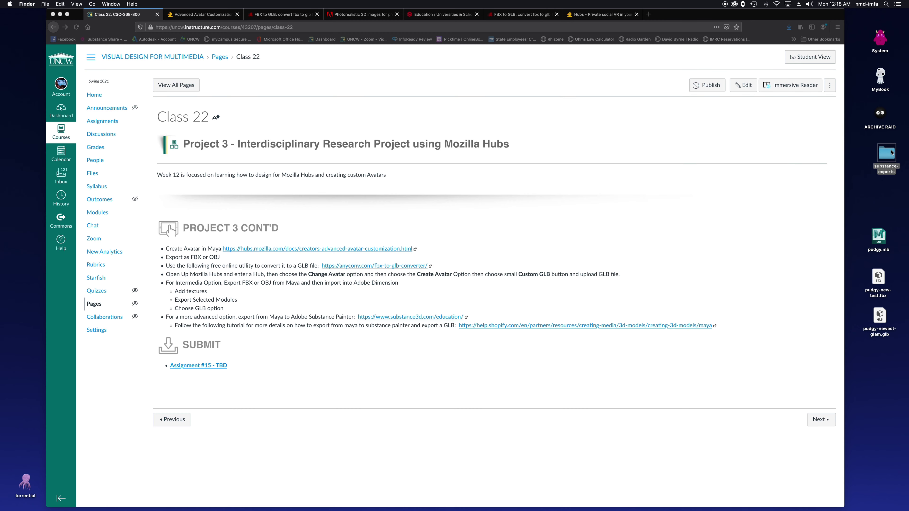
pyautogui.moveTo(584, 249); pyautogui.dragTo(644, 318)
pyautogui.click(476, 121)
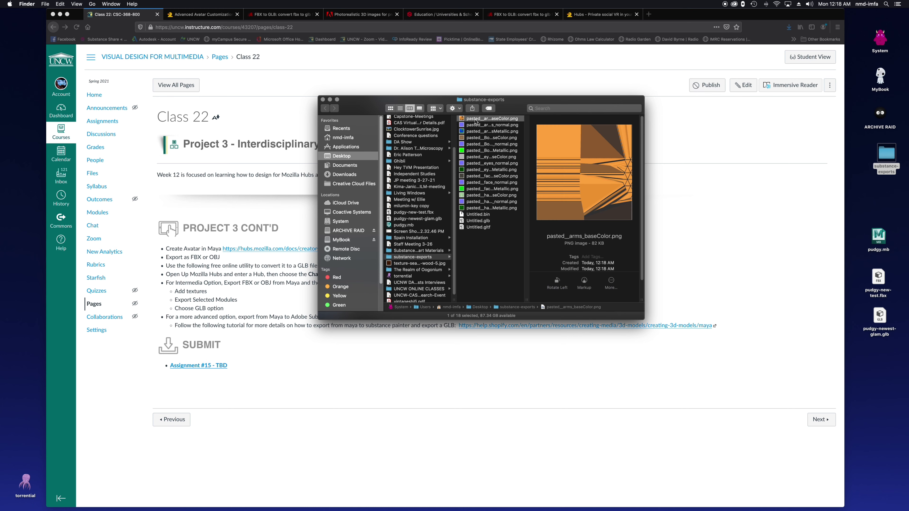
pyautogui.press('Down')
pyautogui.press('Down')
pyautogui.press('Down')
pyautogui.press('Down')
pyautogui.press('Down')
pyautogui.press('Down')
pyautogui.press('Down')
pyautogui.press('Down')
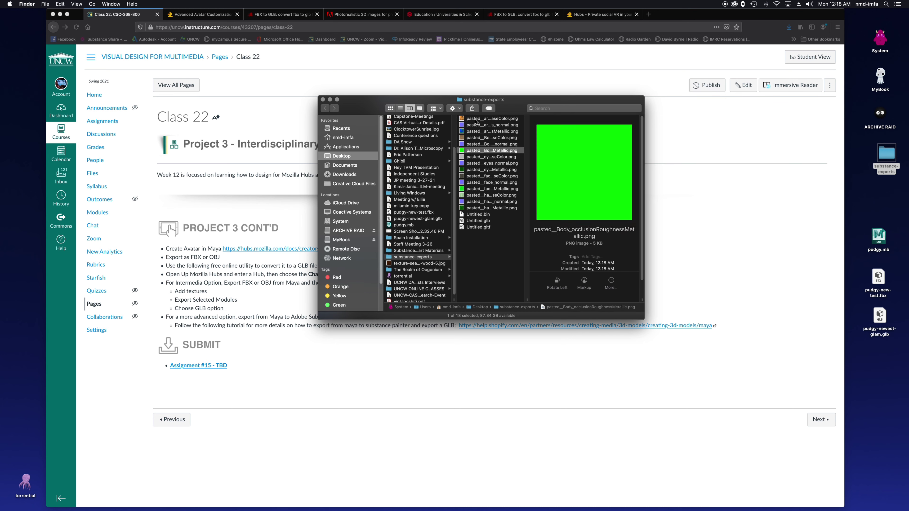
pyautogui.press('Down')
pyautogui.press('Down')
pyautogui.press('Down')
pyautogui.press('Down')
pyautogui.press('Down')
pyautogui.press('Down')
pyautogui.press('Down')
pyautogui.press('Down')
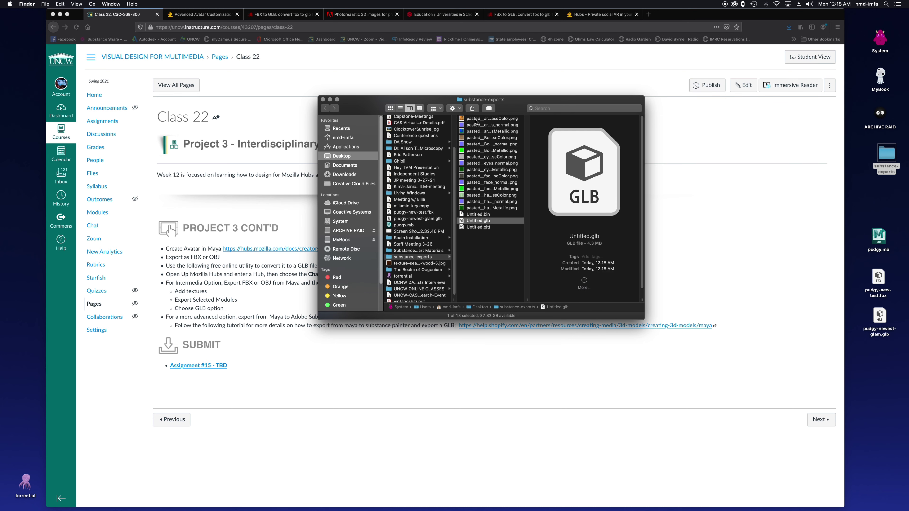
pyautogui.press('Down')
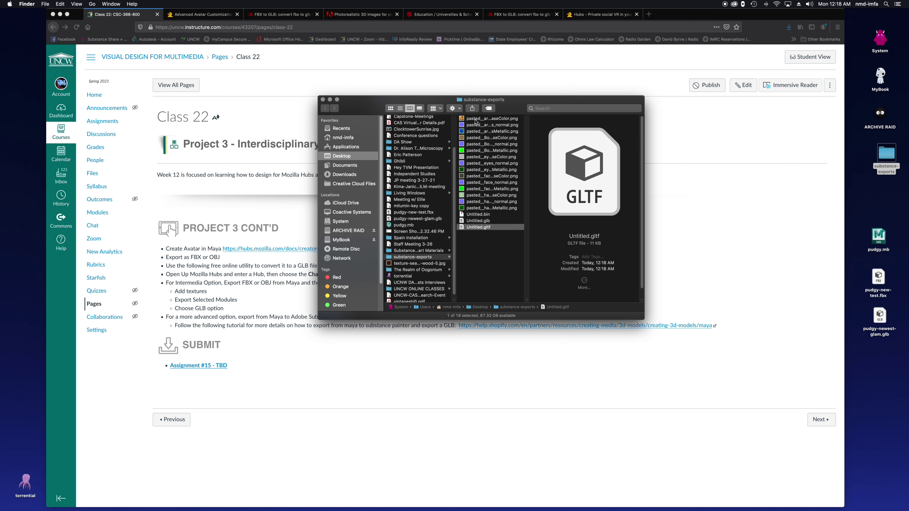
pyautogui.press('Left')
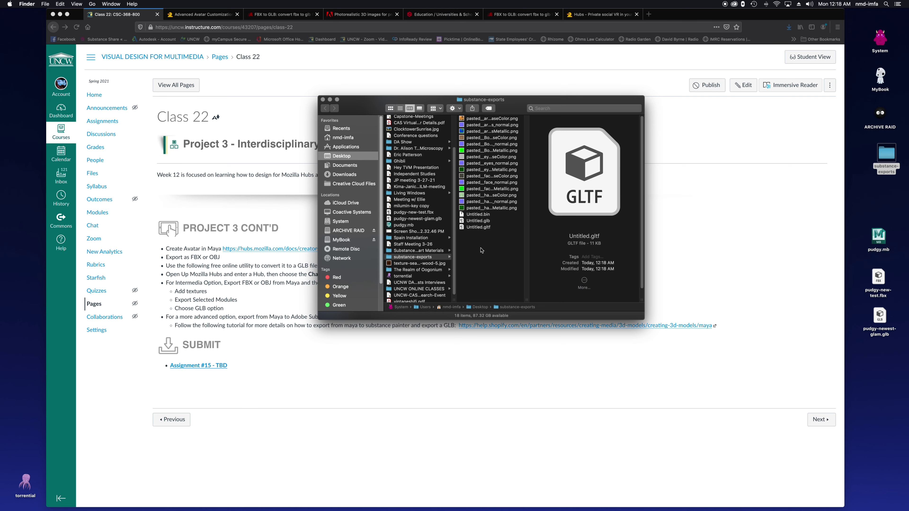
pyautogui.press('super+m')
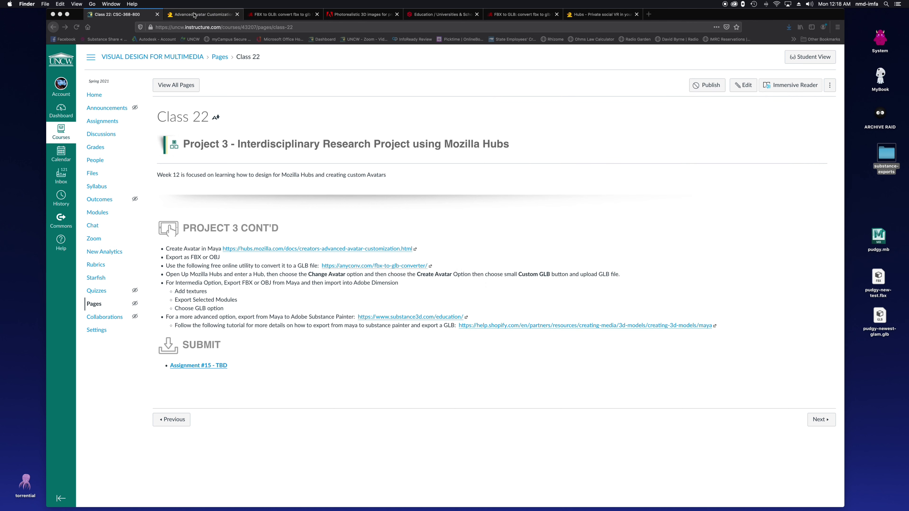
# Step: Switch to Mozilla Hubs in Firefox, create a new room and change its scene to Spiral Tower
pyautogui.click(575, 14)
pyautogui.click(239, 213)
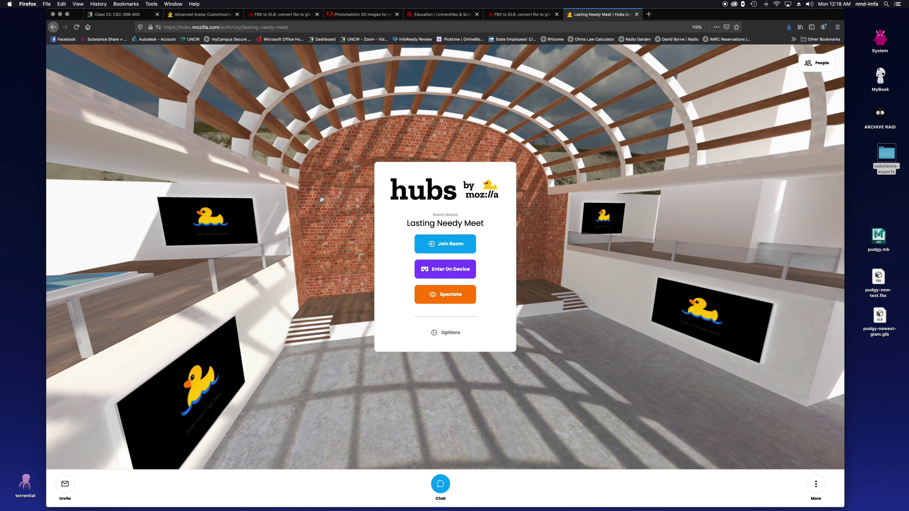
pyautogui.click(461, 336)
pyautogui.click(706, 210)
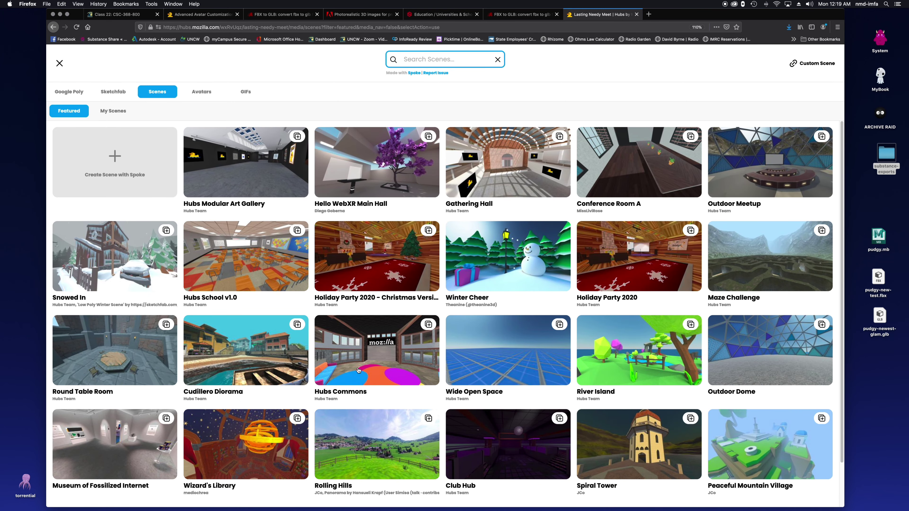
pyautogui.scroll(-3, 255, 361)
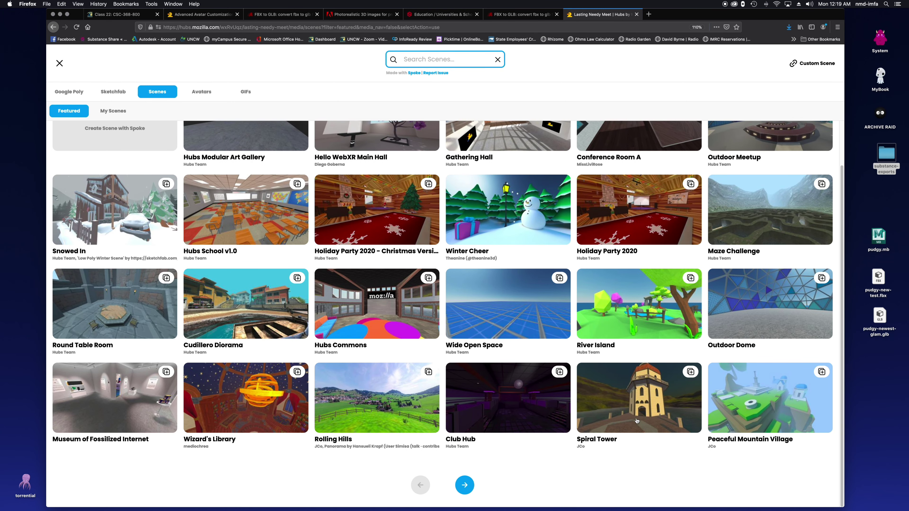
pyautogui.click(611, 417)
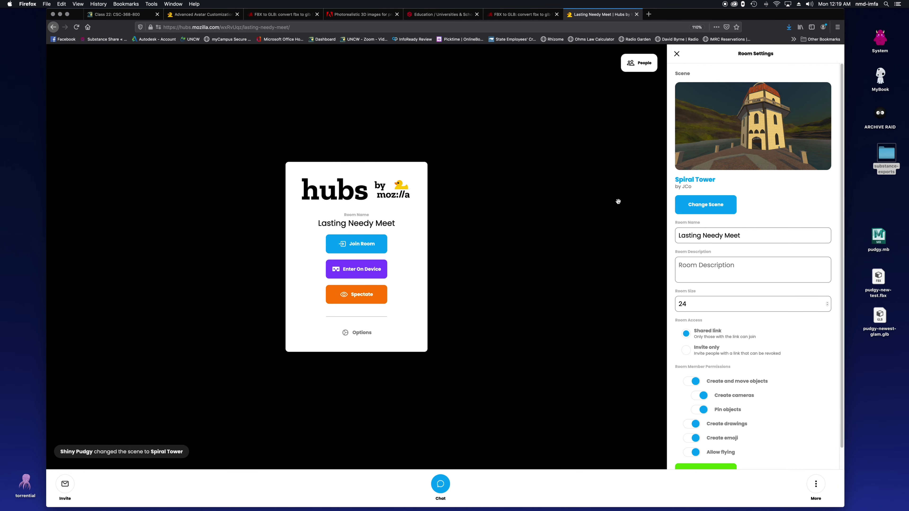
# Step: Start a new avatar and load Untitled.glb from the substance-exports folder as its custom GLB model
pyautogui.click(694, 211)
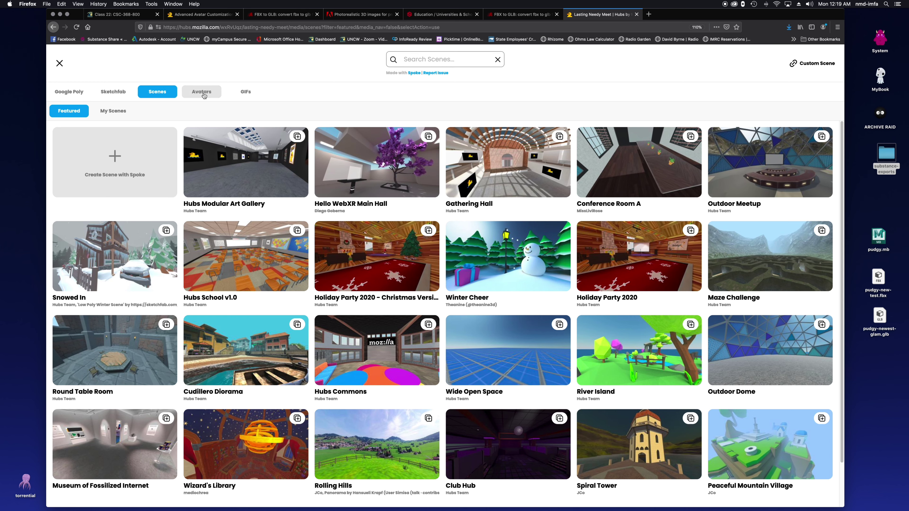
pyautogui.click(202, 92)
pyautogui.click(85, 181)
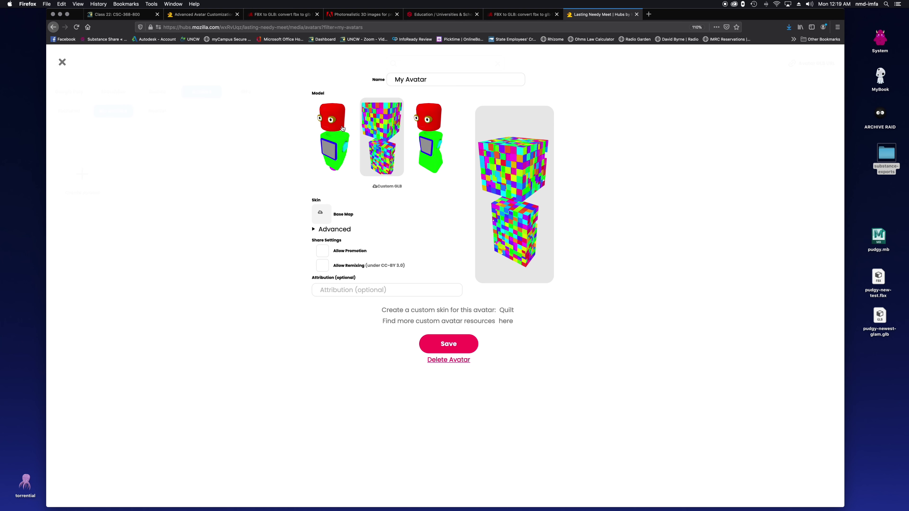
pyautogui.click(393, 187)
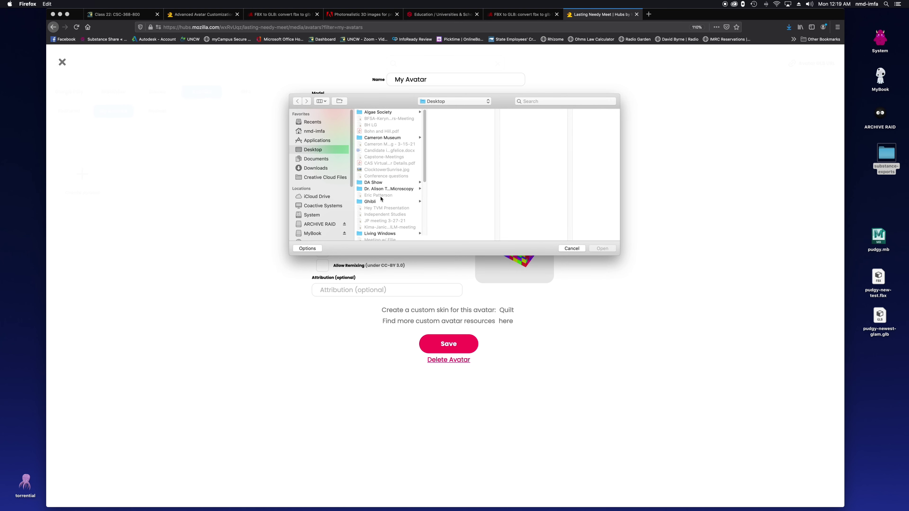
pyautogui.scroll(-5, 381, 199)
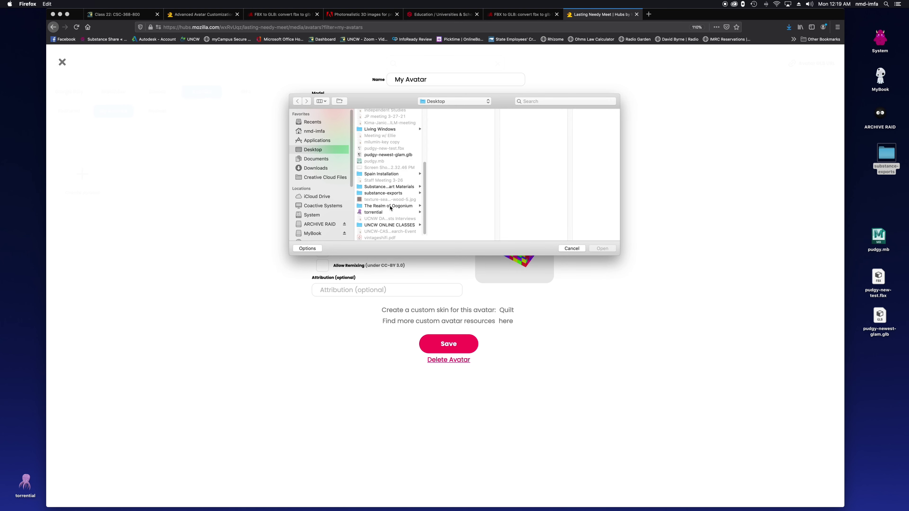
pyautogui.click(390, 193)
pyautogui.click(445, 214)
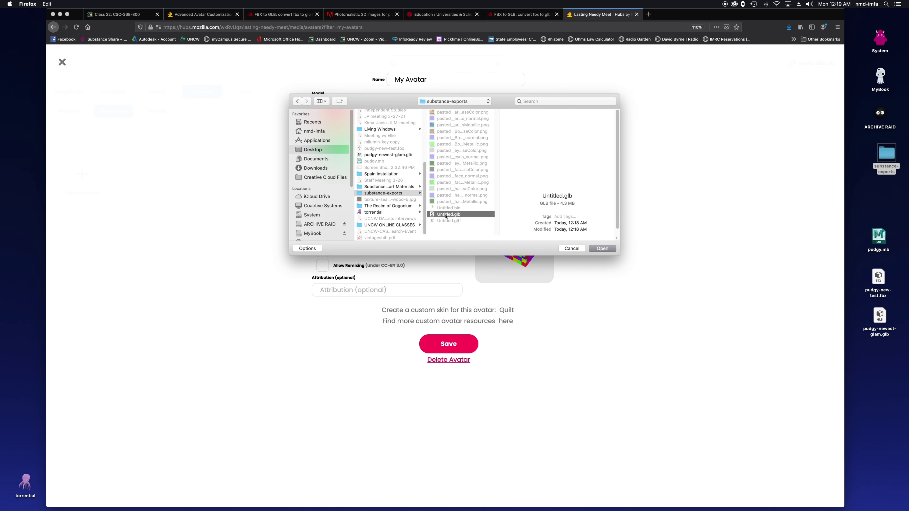
pyautogui.click(595, 248)
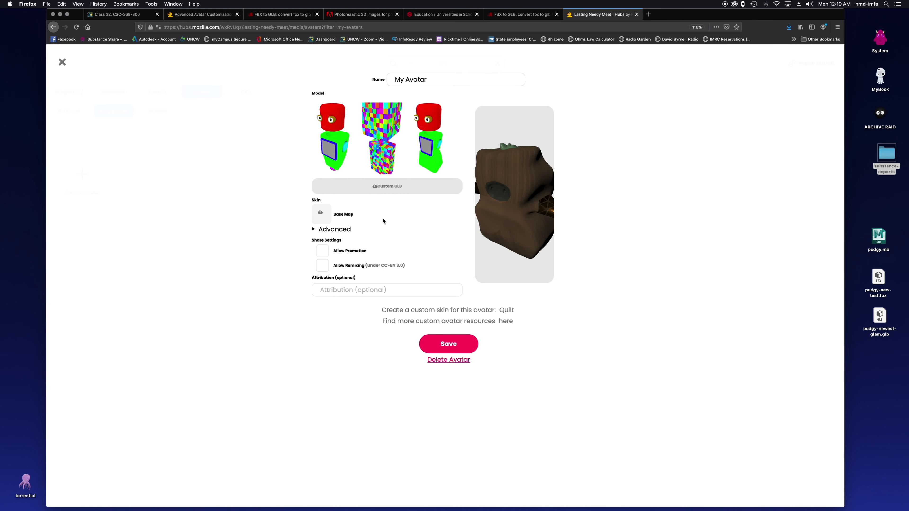
# Step: Check the avatar preview from several angles, name the avatar "wood and metal pudgy" and save it
pyautogui.moveTo(527, 222)
pyautogui.mouseDown()
pyautogui.moveTo(600, 244)
pyautogui.moveTo(580, 251)
pyautogui.moveTo(518, 202)
pyautogui.moveTo(520, 218)
pyautogui.mouseUp()
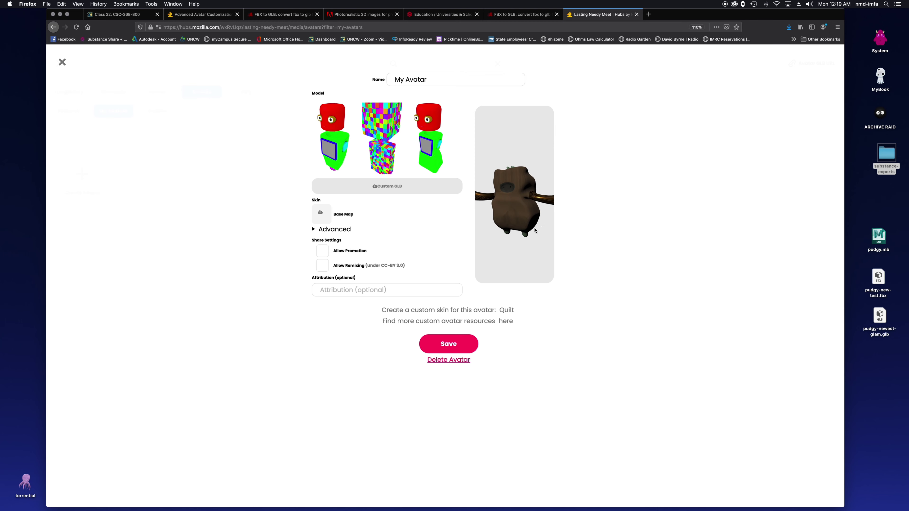
pyautogui.moveTo(517, 206); pyautogui.dragTo(499, 216)
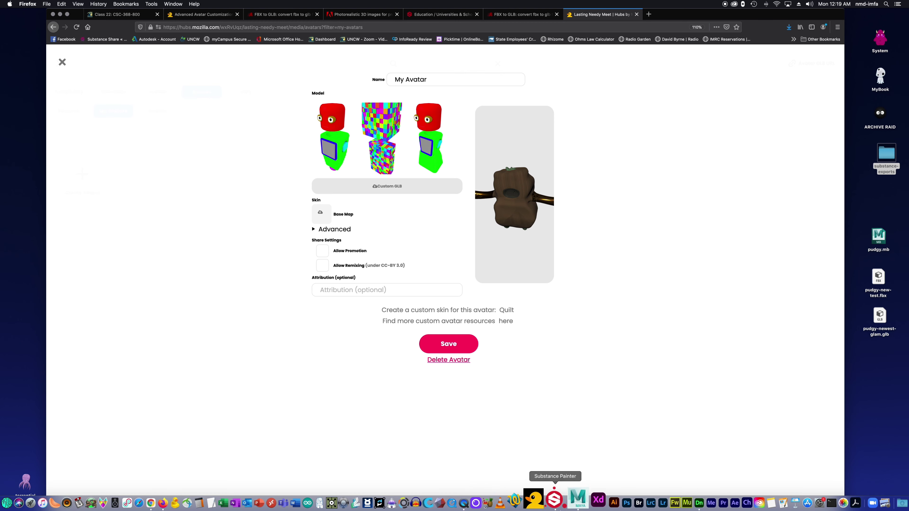
pyautogui.moveTo(542, 211); pyautogui.dragTo(556, 199)
pyautogui.tripleClick(418, 74)
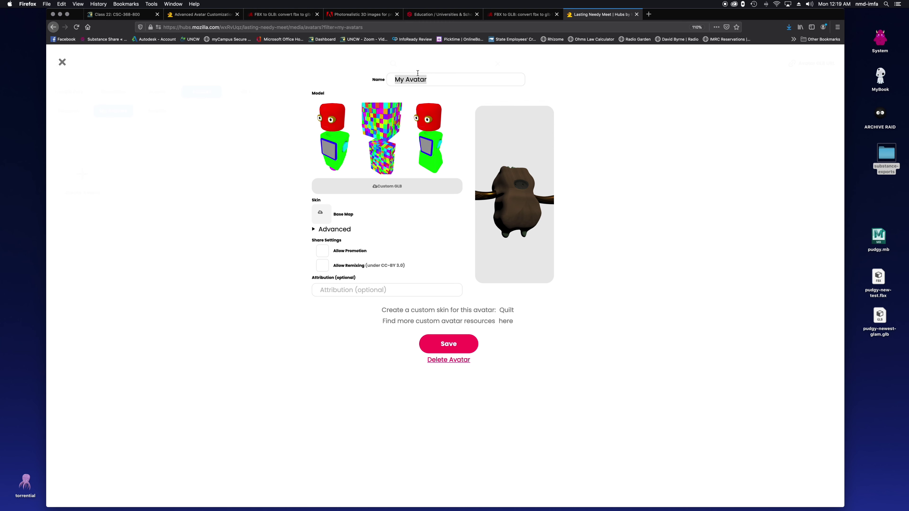
pyautogui.write('wood and metal pudgy')
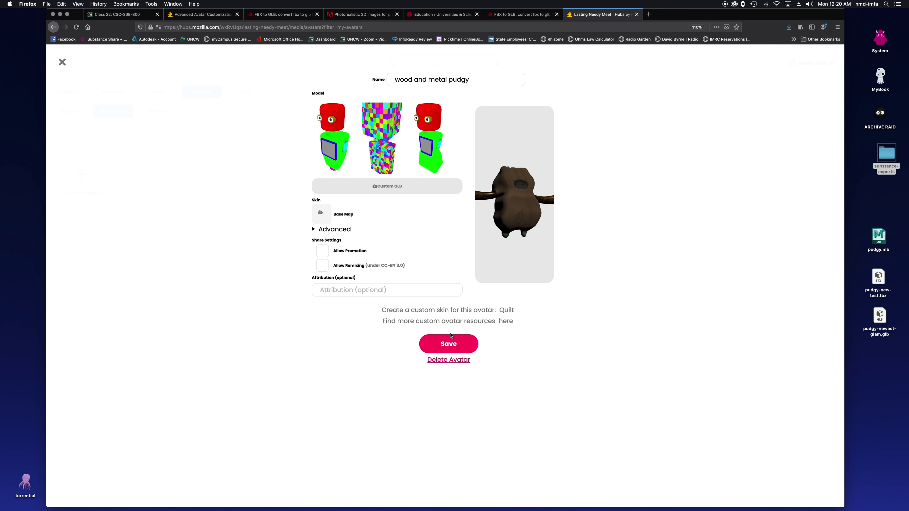
pyautogui.click(450, 347)
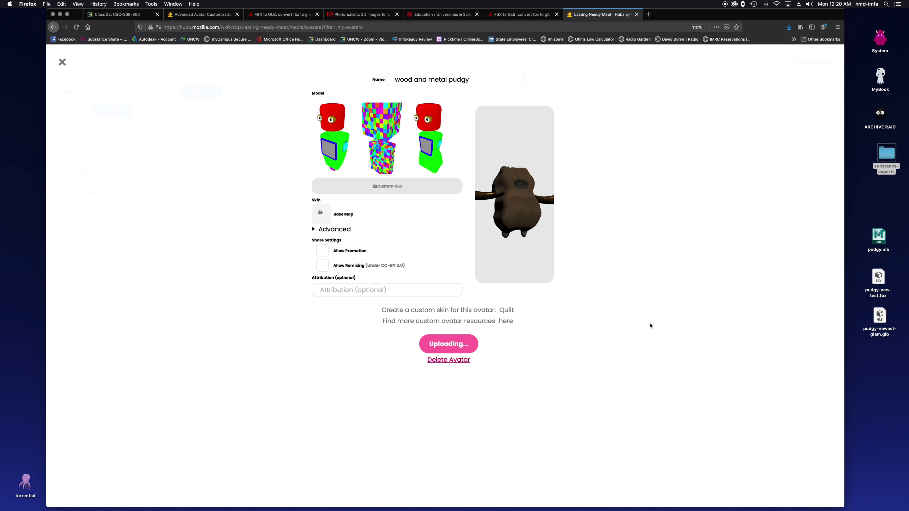
# Step: Check the details of Untitled.glb in the substance-exports folder and return to the avatar page
pyautogui.doubleClick(889, 158)
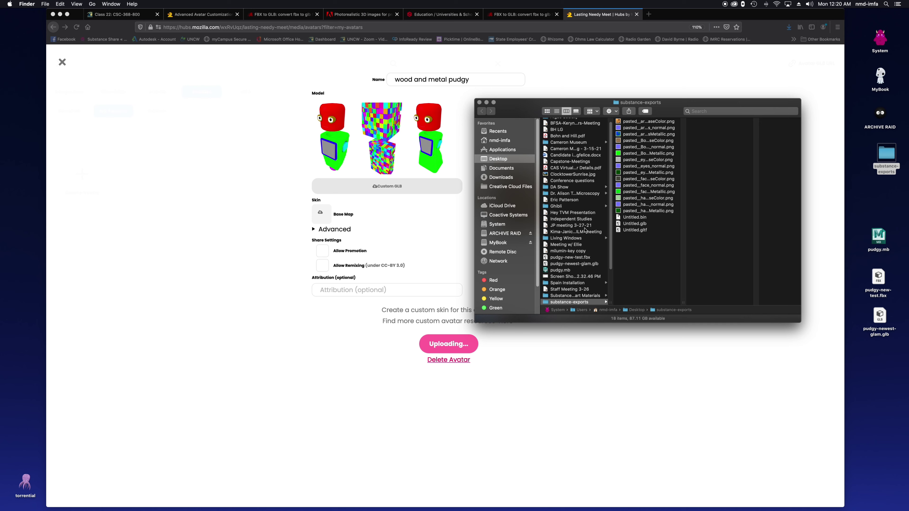
pyautogui.click(647, 224)
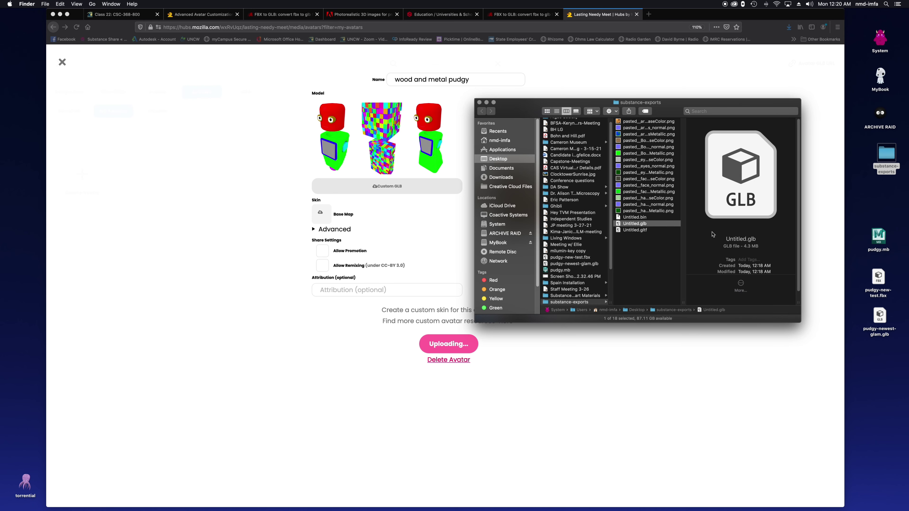
pyautogui.press('super+Tab')
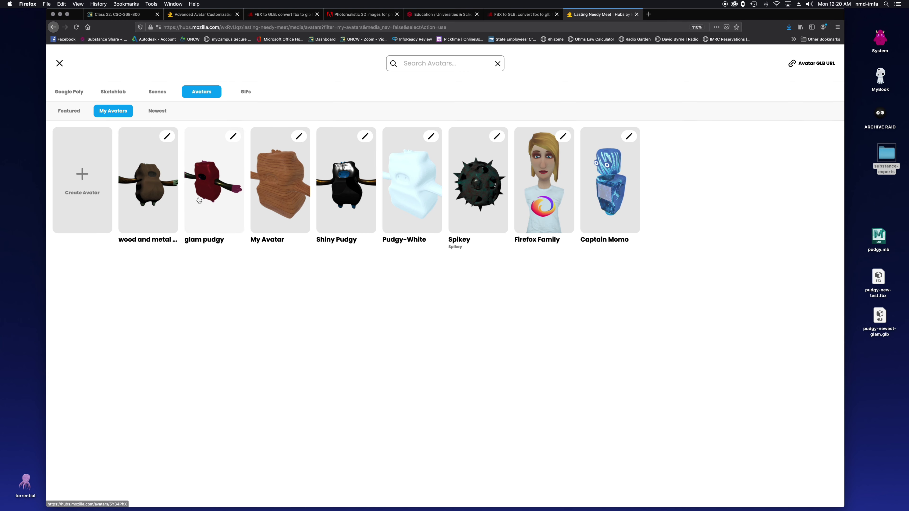
# Step: Choose the "wood and metal pudgy" avatar, enter the Lasting Needy Meet room and face the tower entrance
pyautogui.click(145, 205)
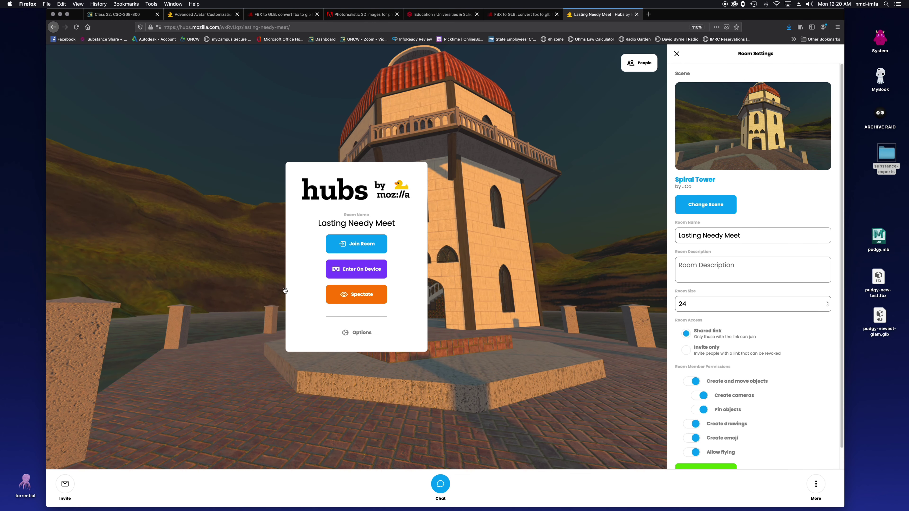
pyautogui.click(349, 246)
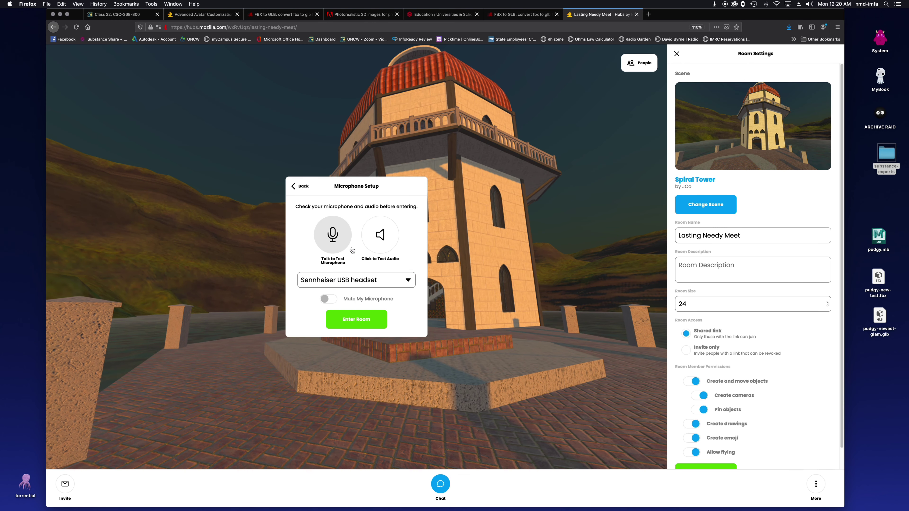
pyautogui.click(363, 319)
pyautogui.moveTo(404, 298); pyautogui.dragTo(319, 292)
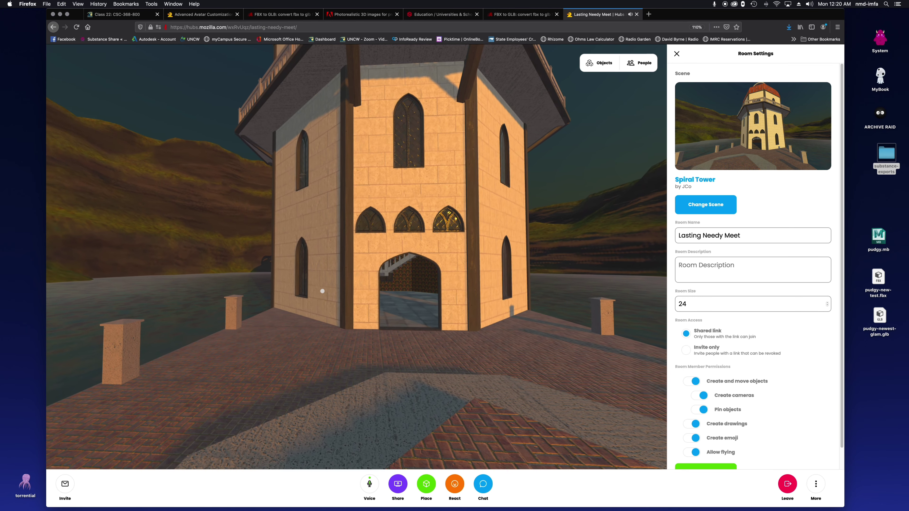
# Step: Place a camera in the room in front of the tower and move around to face it from a distance
pyautogui.click(431, 491)
pyautogui.click(426, 373)
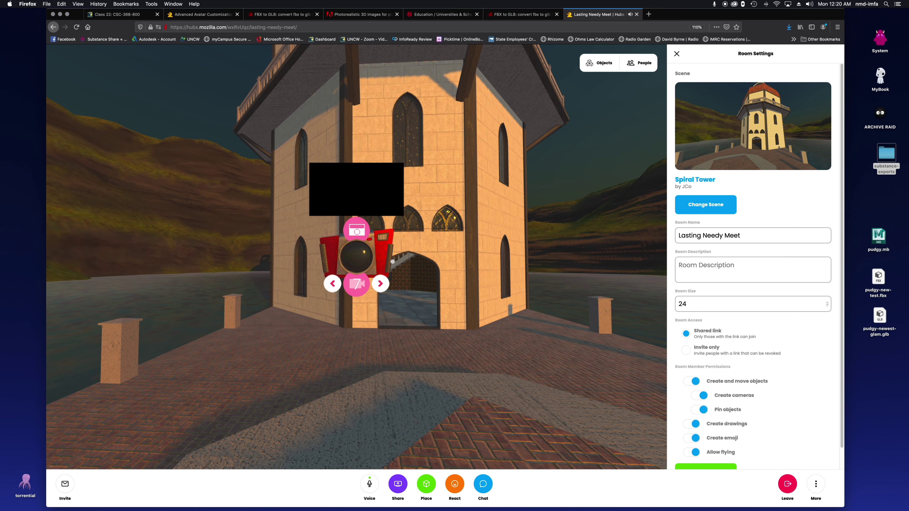
pyautogui.moveTo(390, 265); pyautogui.dragTo(387, 261)
pyautogui.press('s')
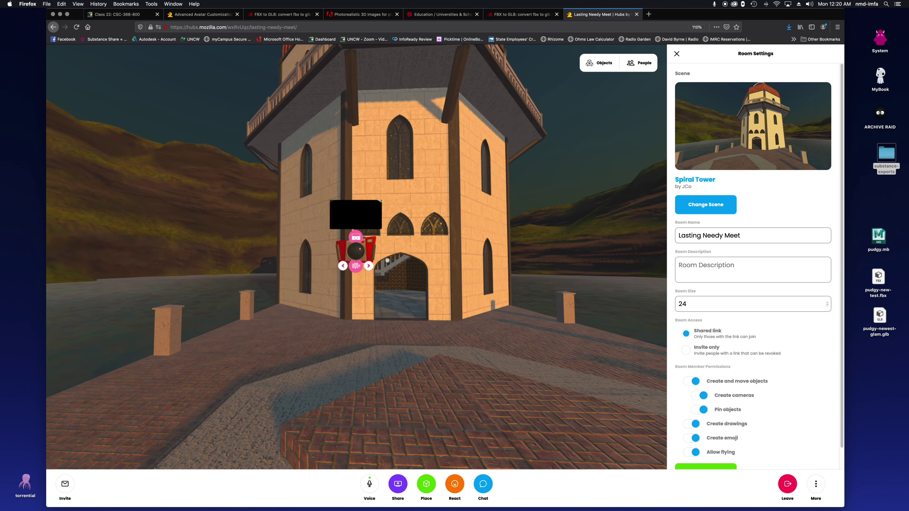
pyautogui.press('w')
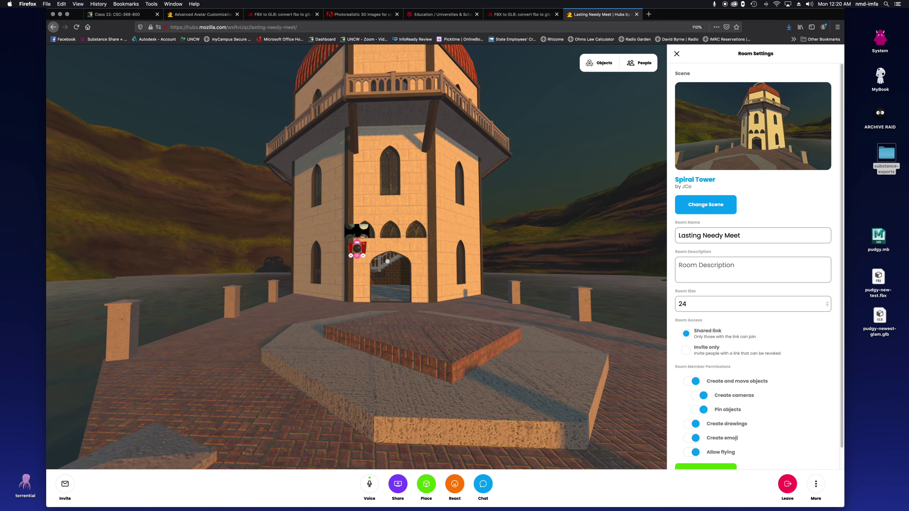
pyautogui.press('w')
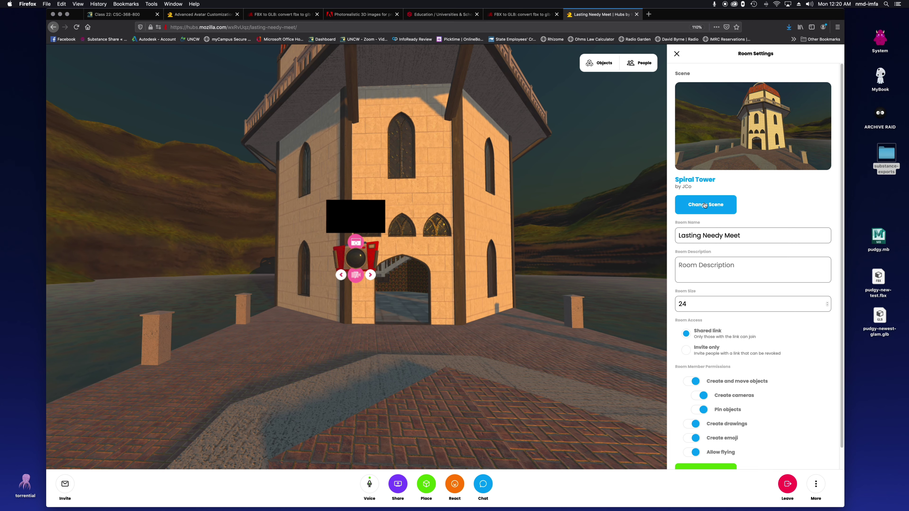
# Step: Place the "wood and metal pudgy" avatar from My Avatars as an object in the room in front of the camera
pyautogui.click(714, 205)
pyautogui.click(193, 93)
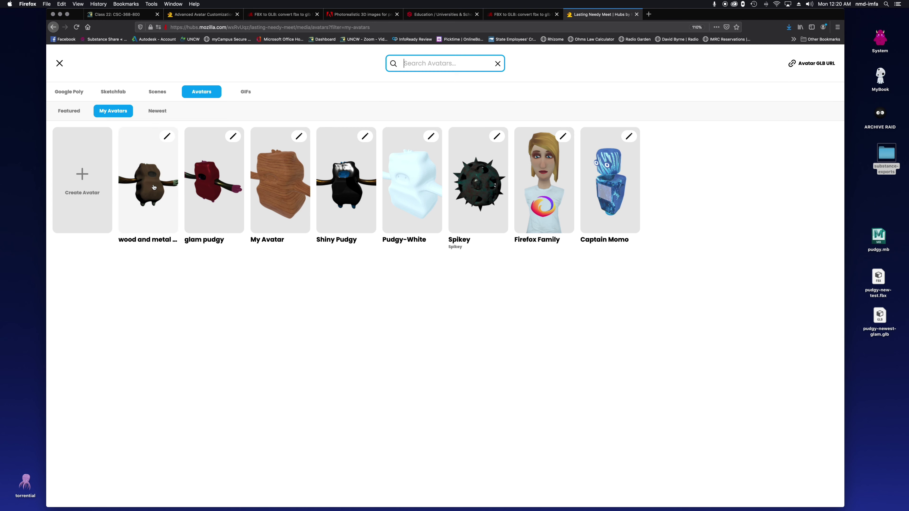
pyautogui.click(151, 195)
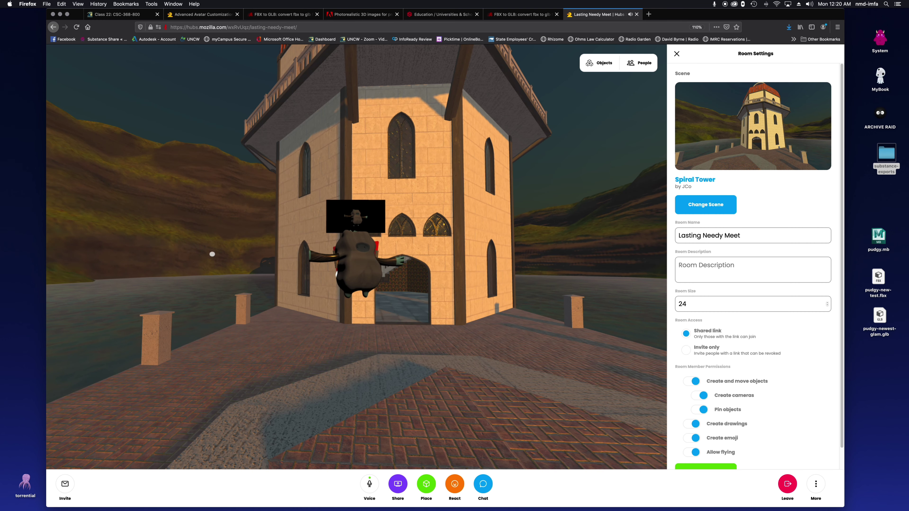
pyautogui.moveTo(360, 268)
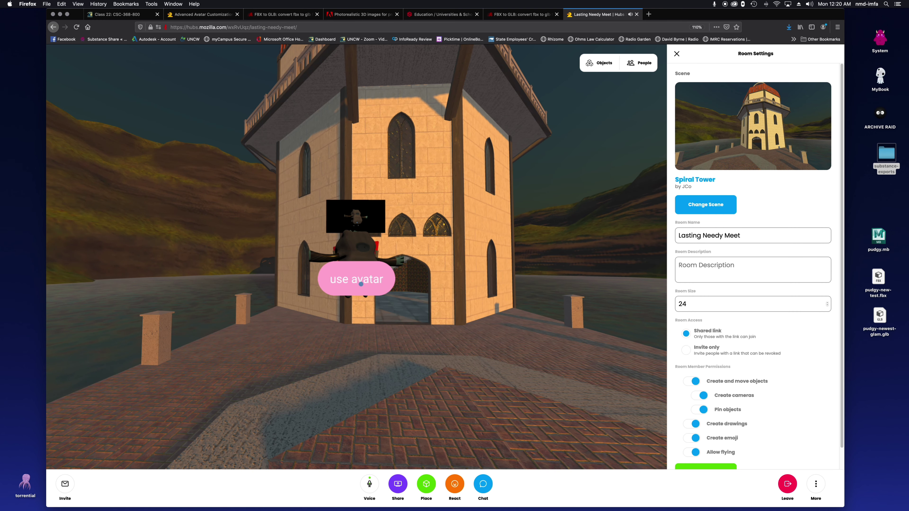
# Step: Walk up to the placed pudgy avatar and sidestep past it and the camera to view them from another side
pyautogui.press('w')
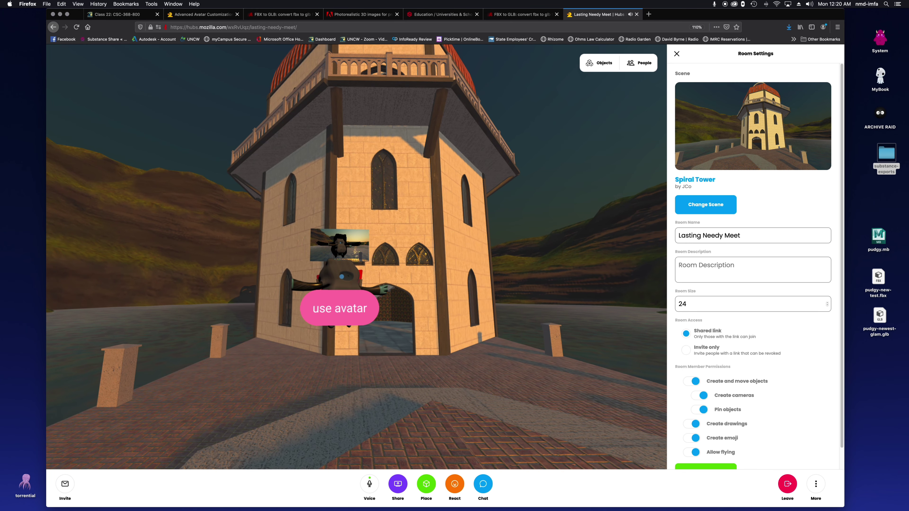
pyautogui.moveTo(370, 287)
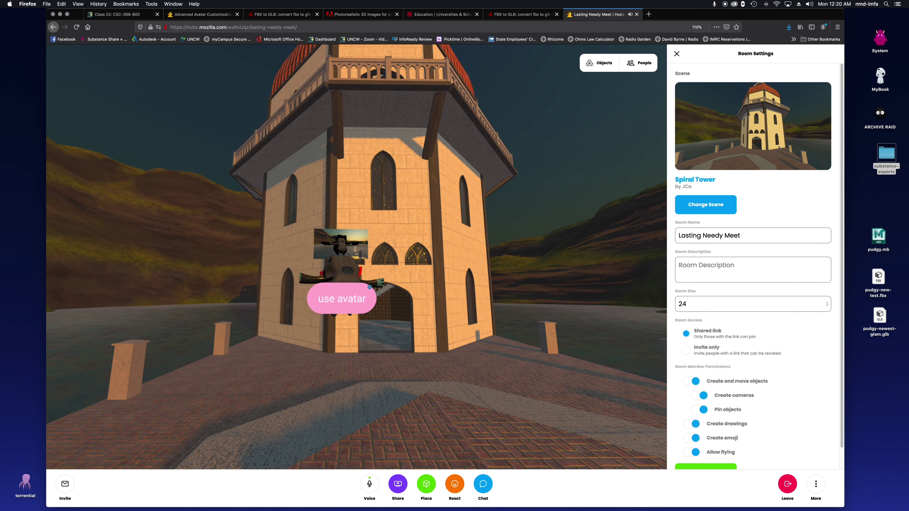
pyautogui.press('d')
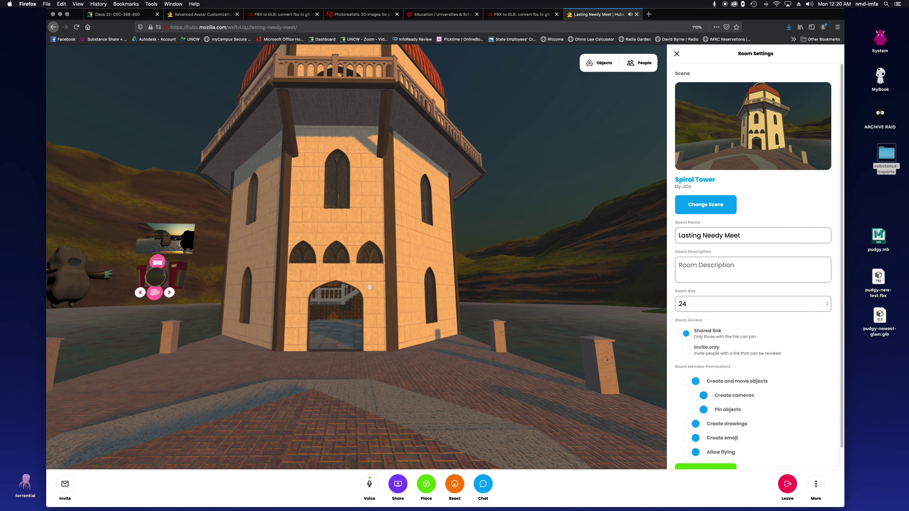
pyautogui.press('d')
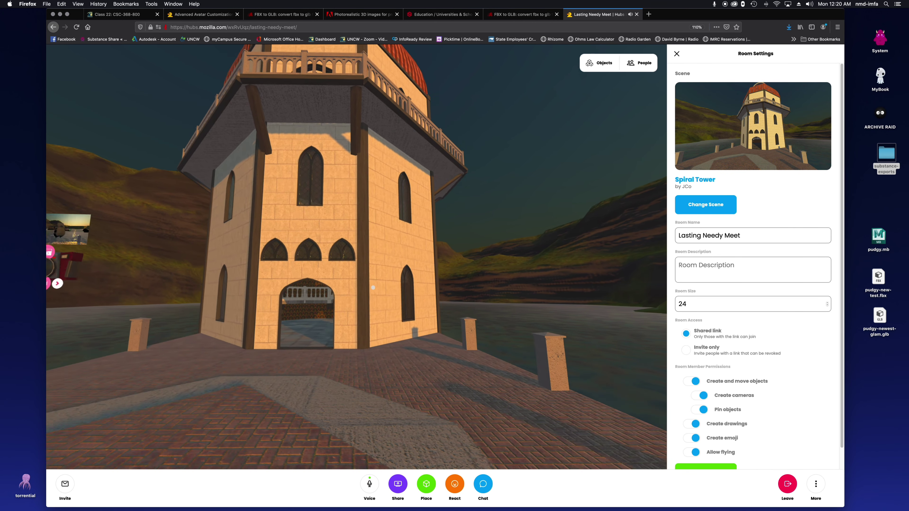